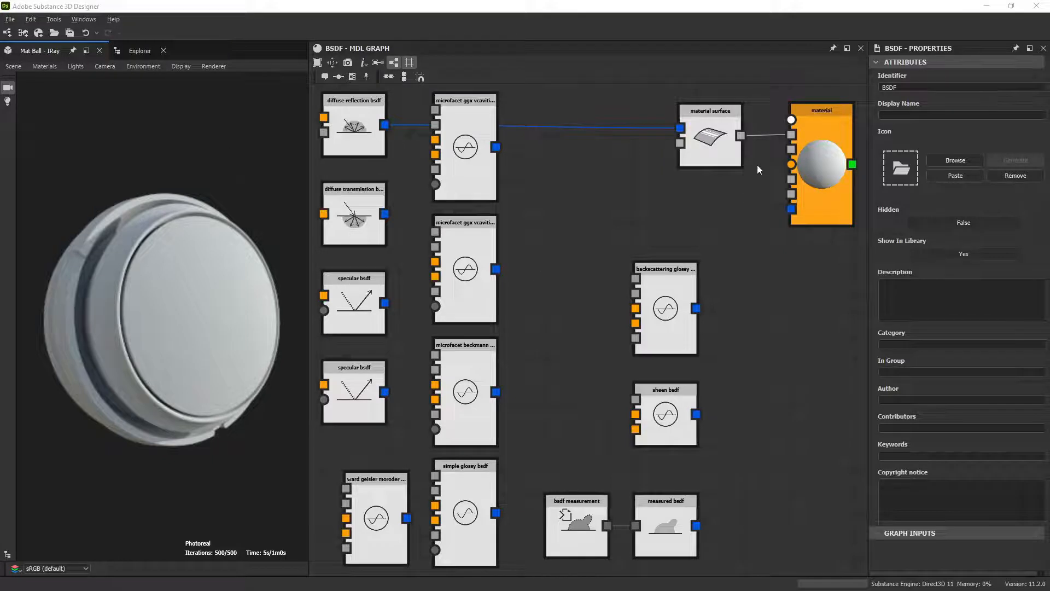
Move the material surface node closer to the material node and display the diffuse reflection BSDF's properties
drag(818, 114, 822, 115)
click(822, 116)
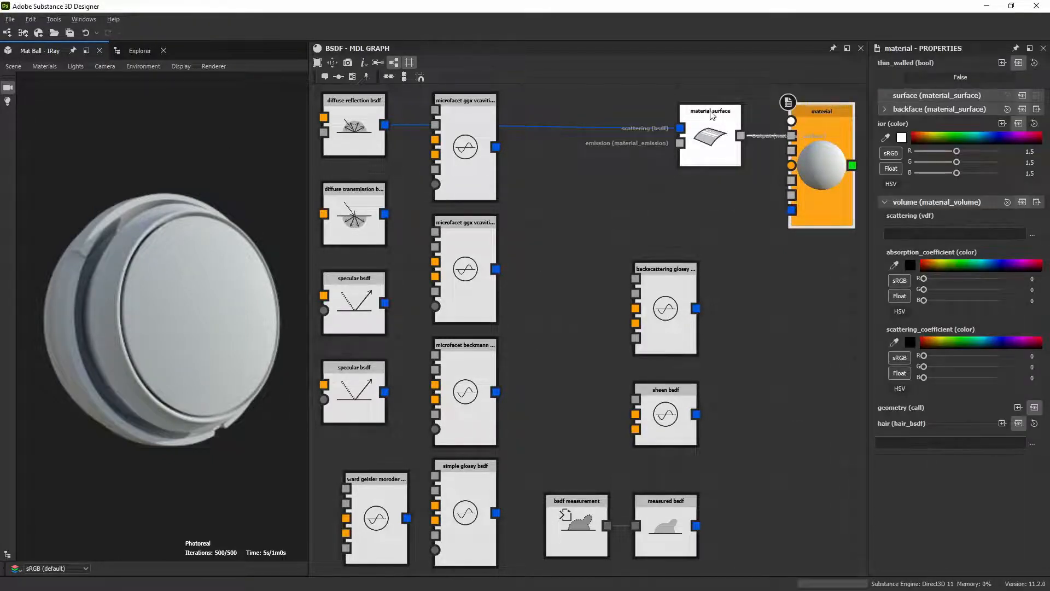
drag(707, 114, 729, 116)
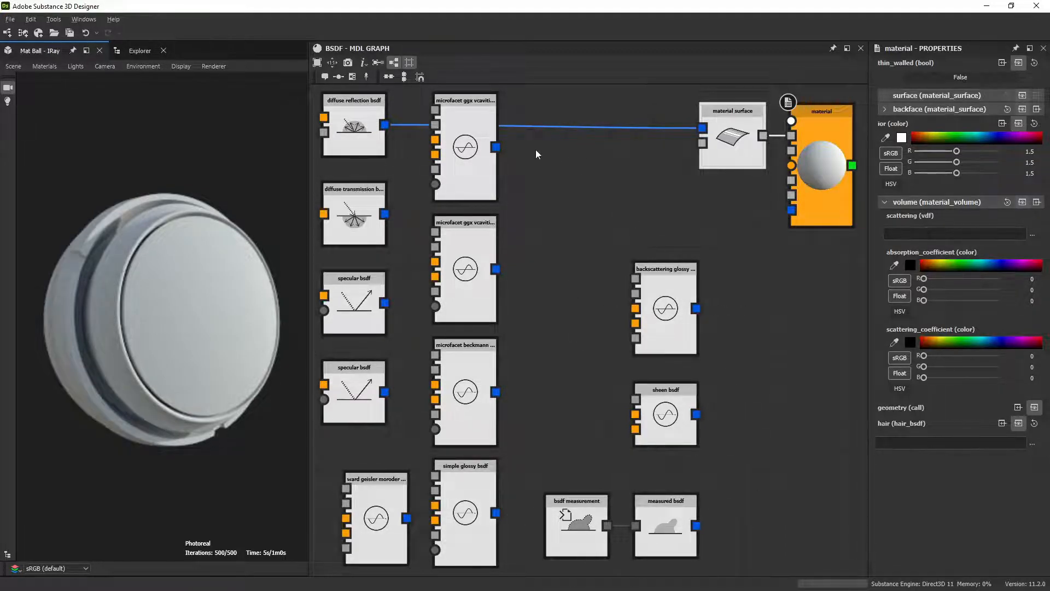
click(366, 112)
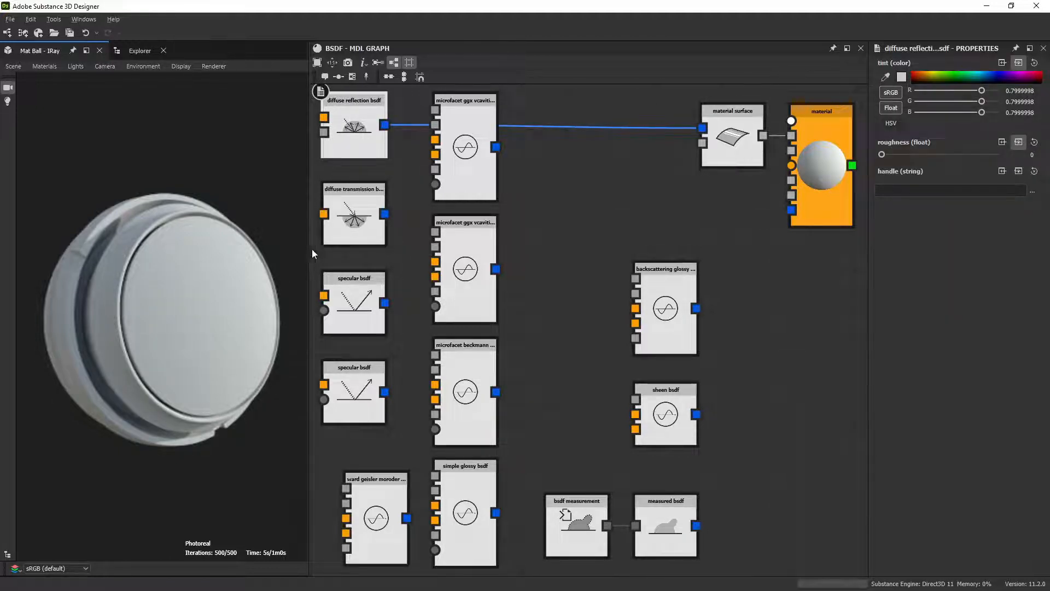
Feed the material surface's scattering input from the diffuse transmission BSDF and the two specular BSDFs in turn to preview each
drag(385, 213, 703, 128)
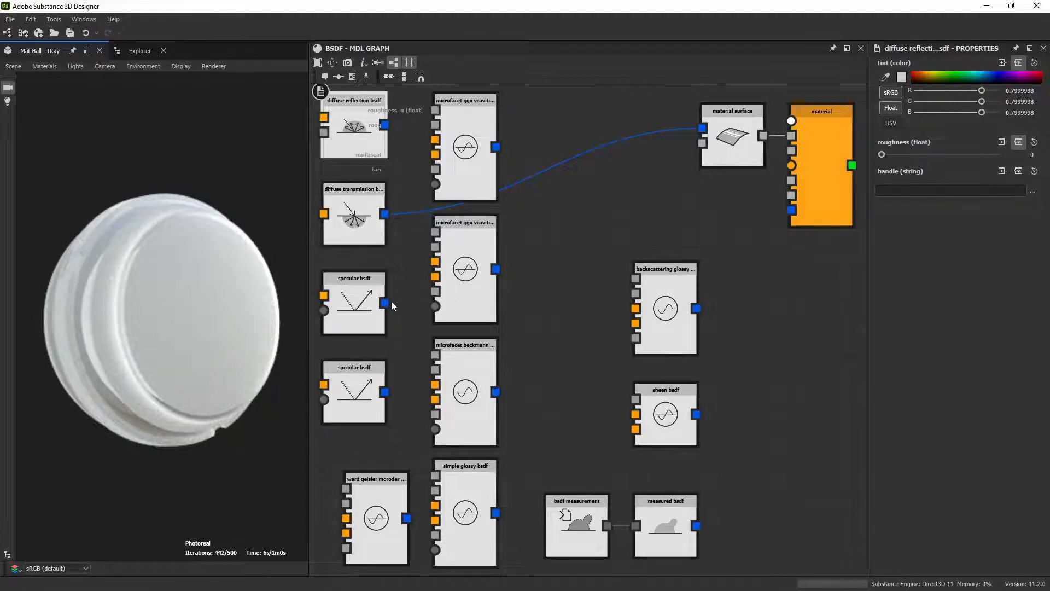
drag(385, 303, 435, 291)
drag(495, 269, 702, 128)
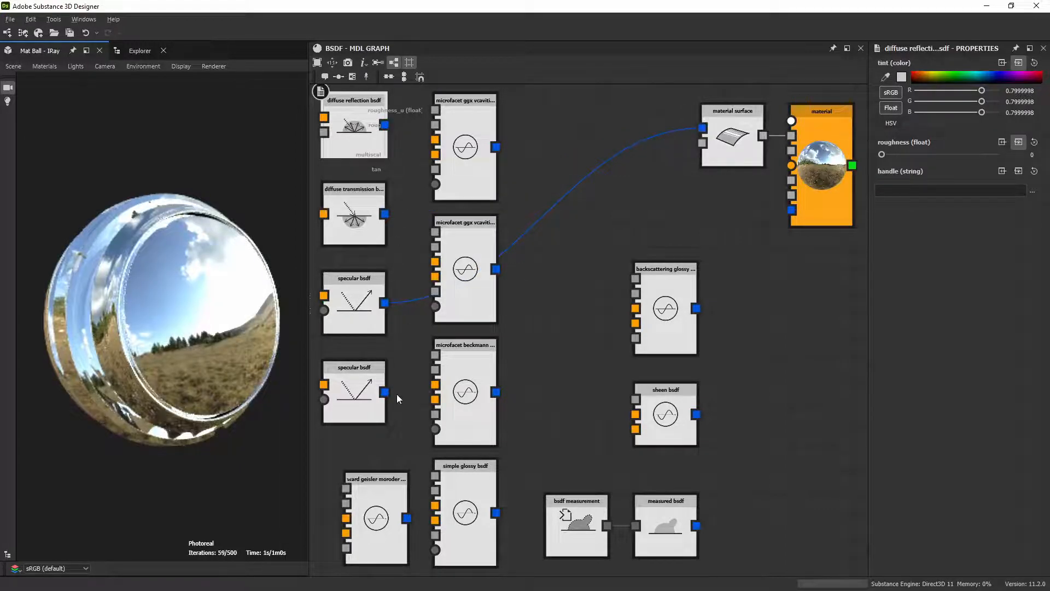
drag(385, 391, 703, 129)
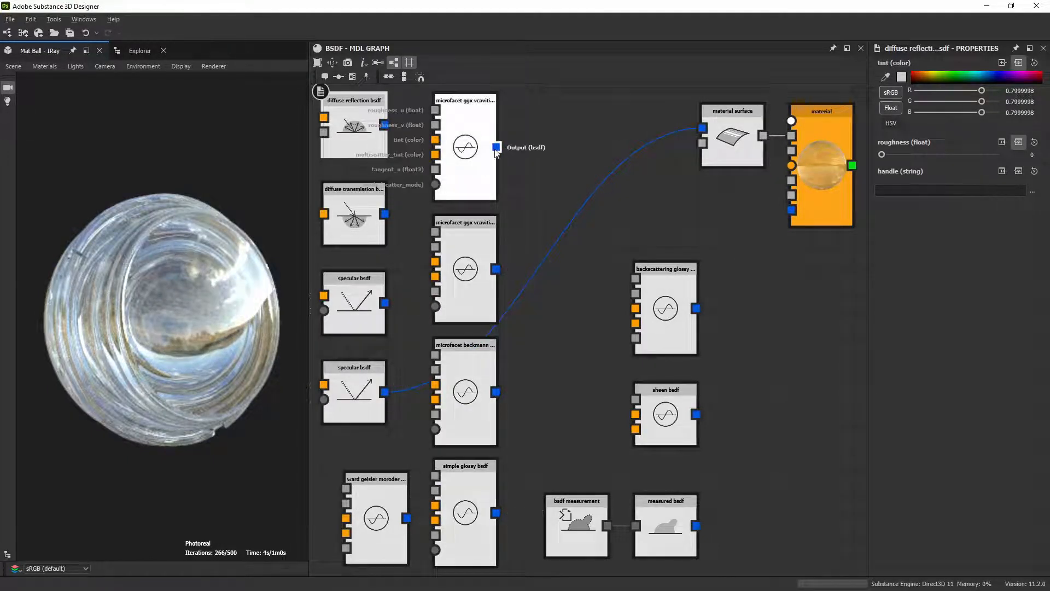
Preview the two microfacet GGX, measured and backscattering glossy BSDFs in turn on the scattering input, ending with the sheen BSDF connected
drag(496, 146, 703, 129)
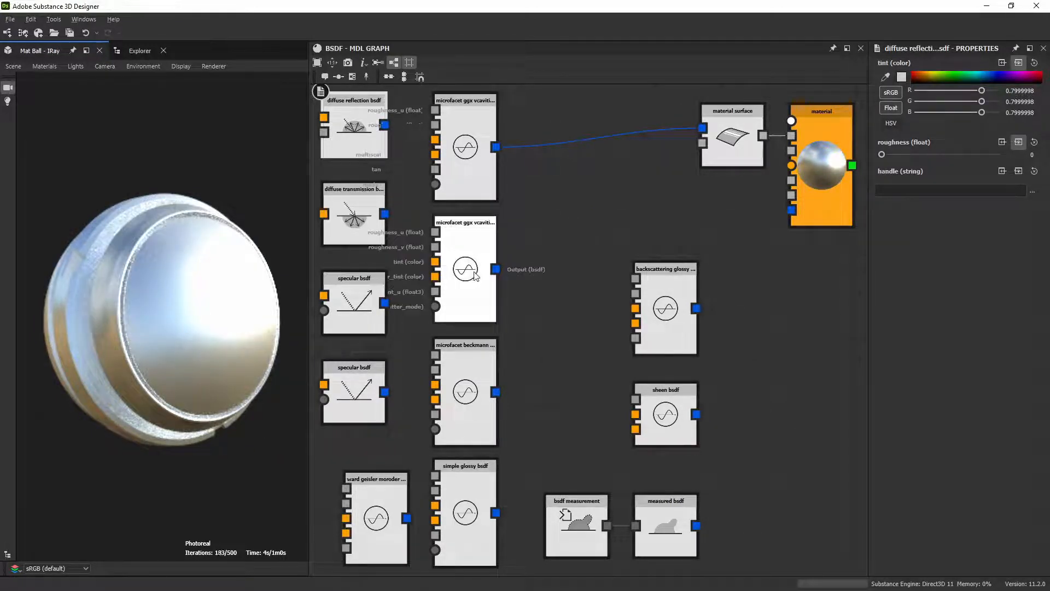
drag(496, 269, 702, 128)
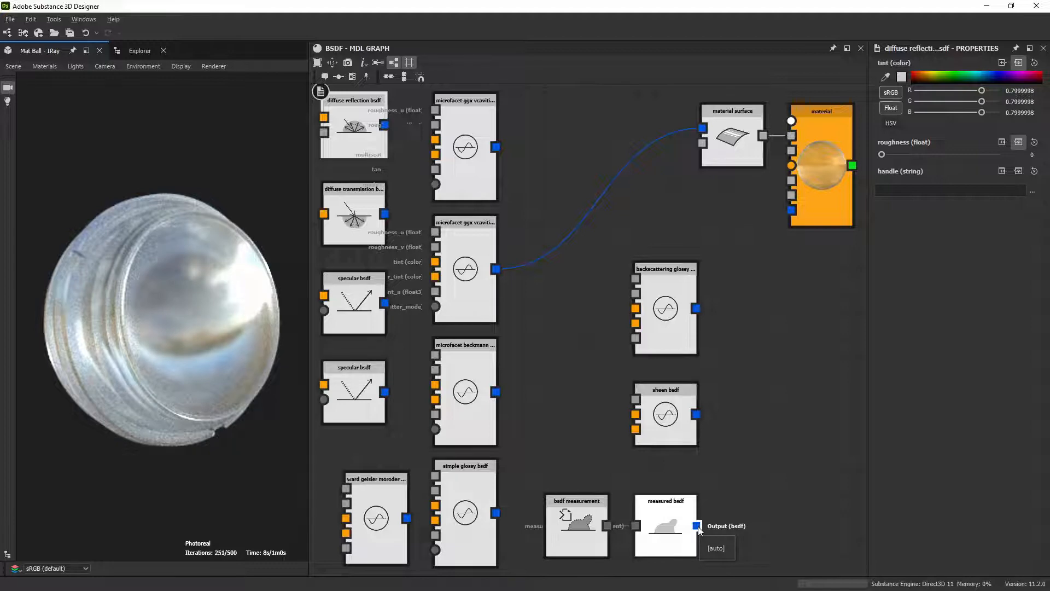
drag(697, 525, 701, 128)
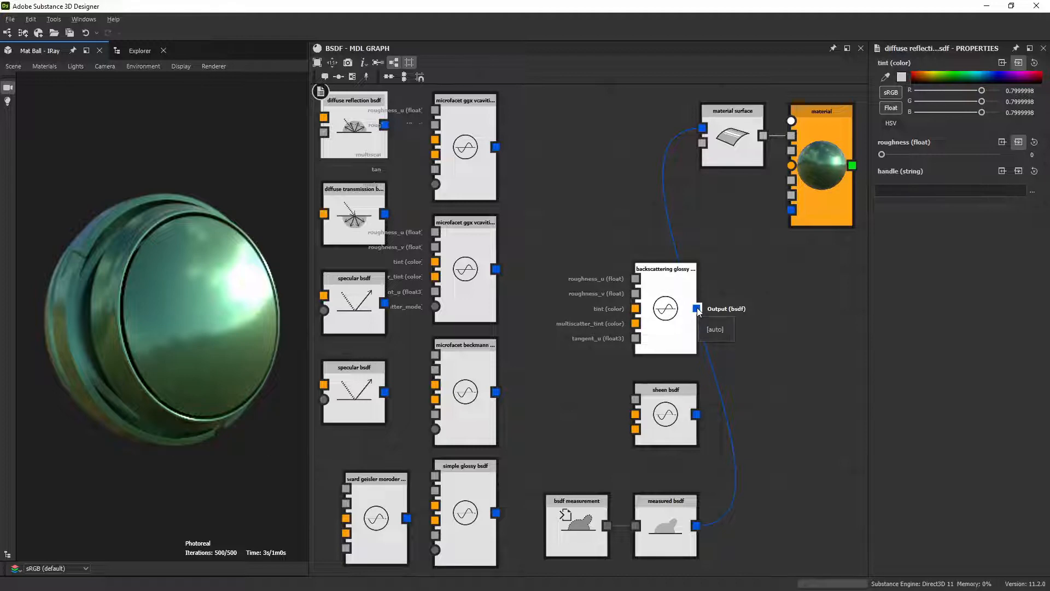
drag(698, 310, 703, 129)
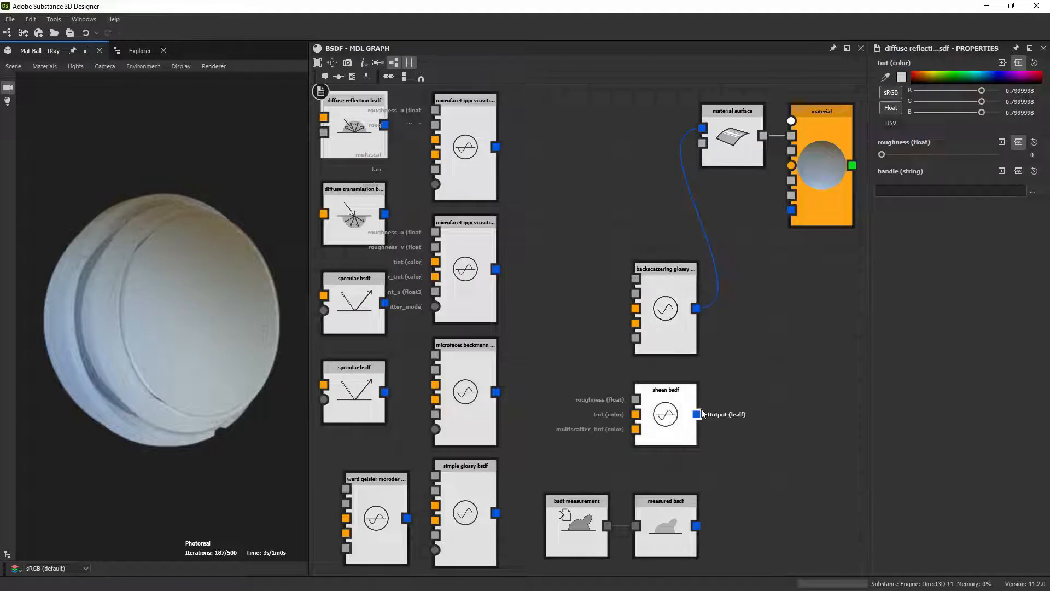
drag(697, 414, 703, 129)
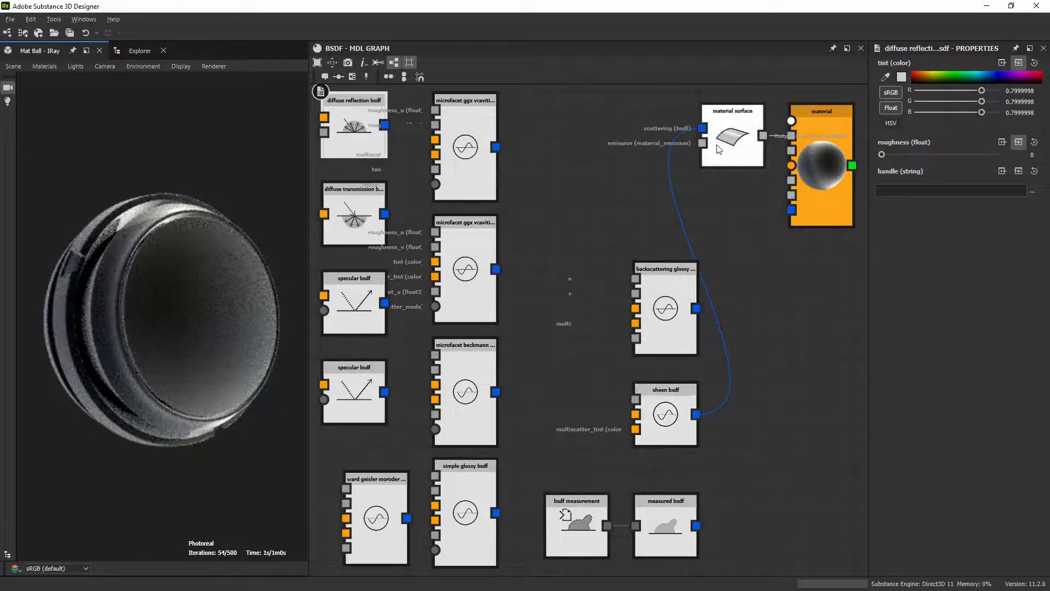
Open the EDF graph and feed the first material emission node from the spot EDF, ending with the measured EDF connected
click(136, 52)
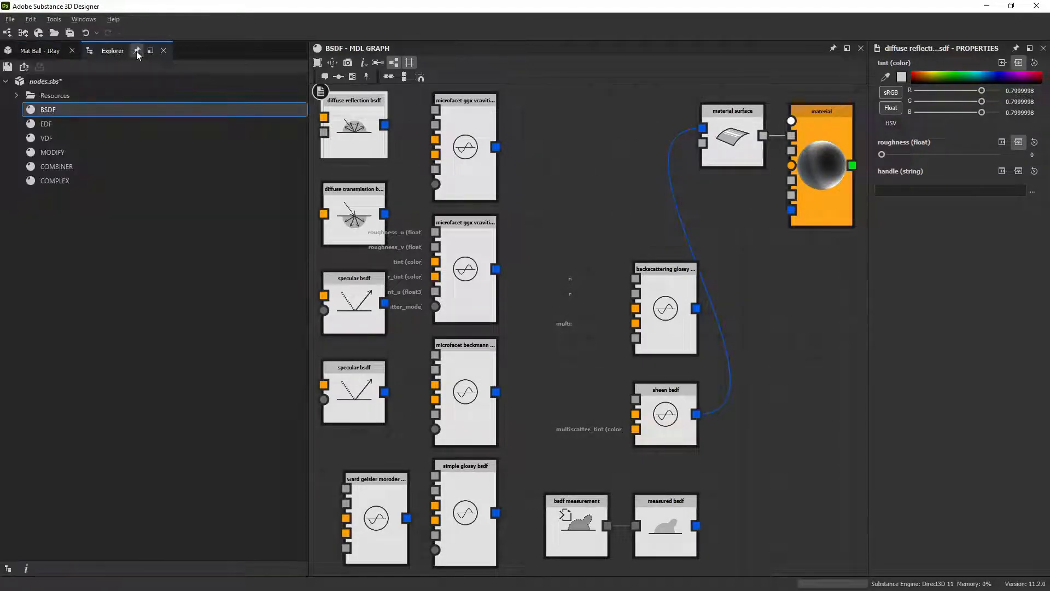
click(50, 124)
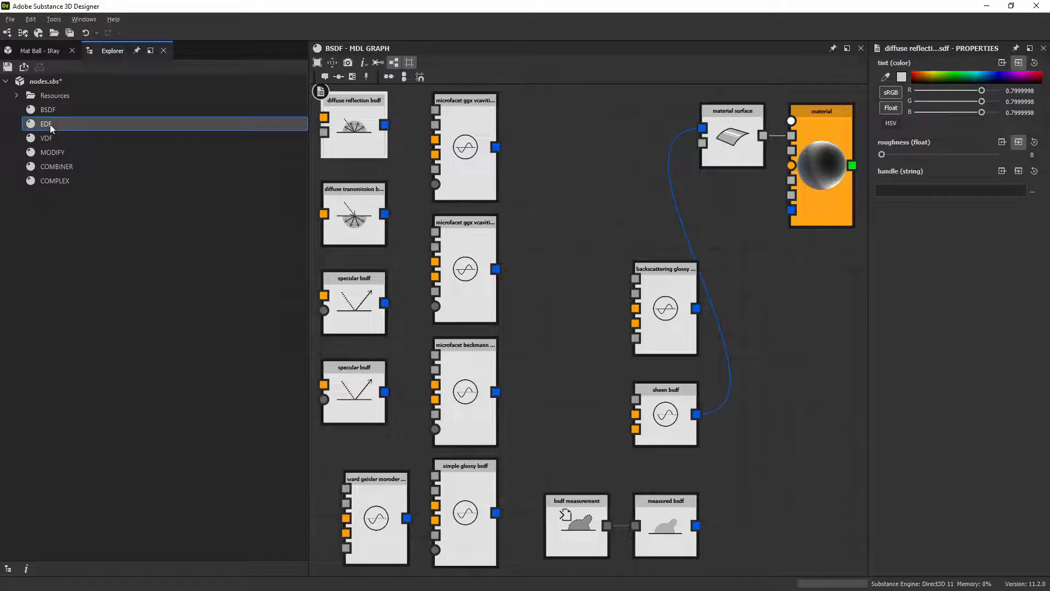
double_click(50, 124)
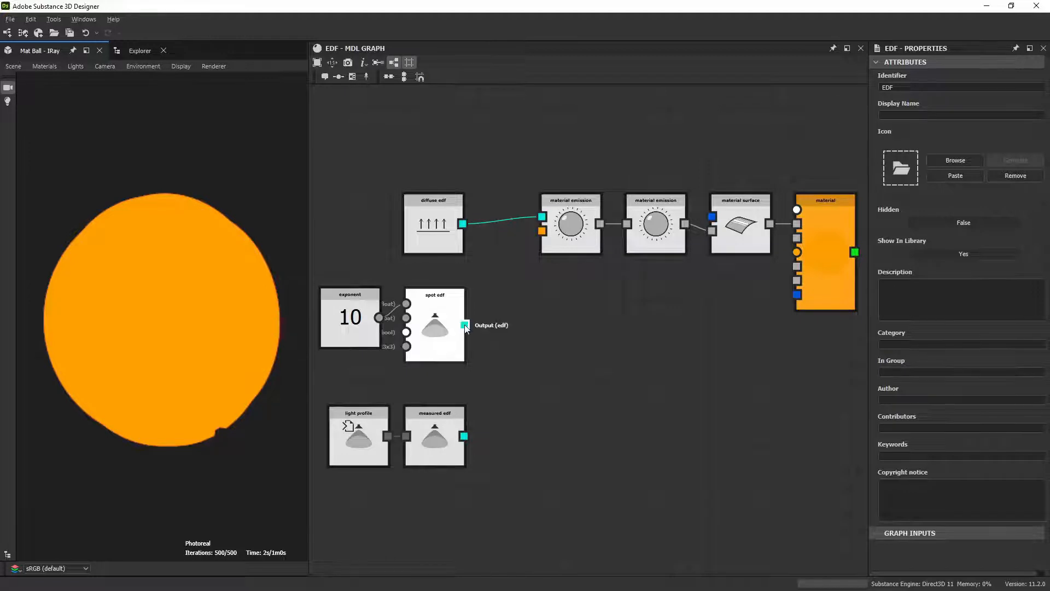
drag(466, 327, 474, 328)
drag(508, 284, 542, 218)
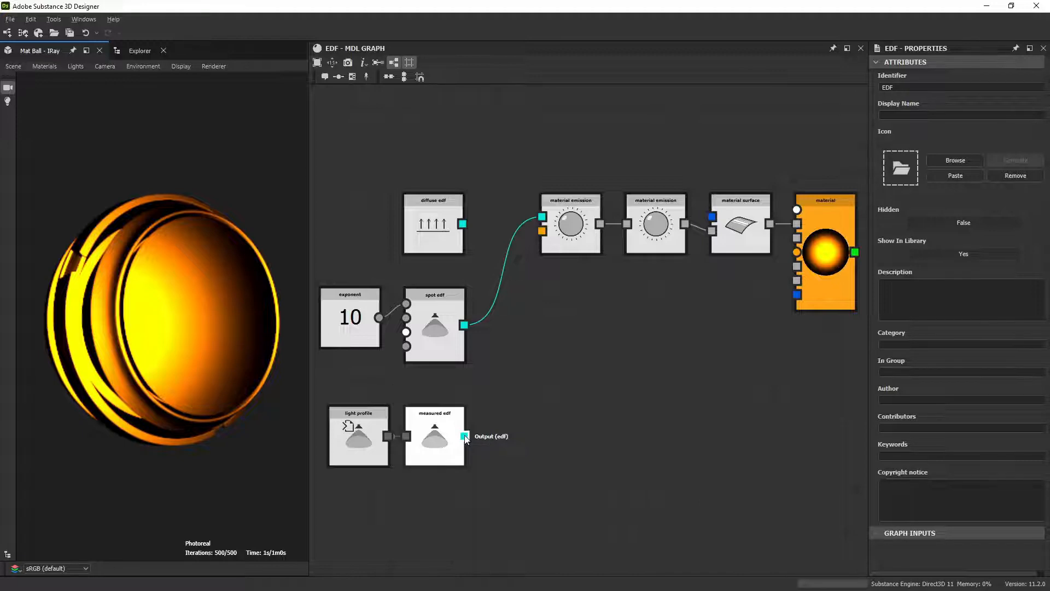
drag(465, 436, 541, 219)
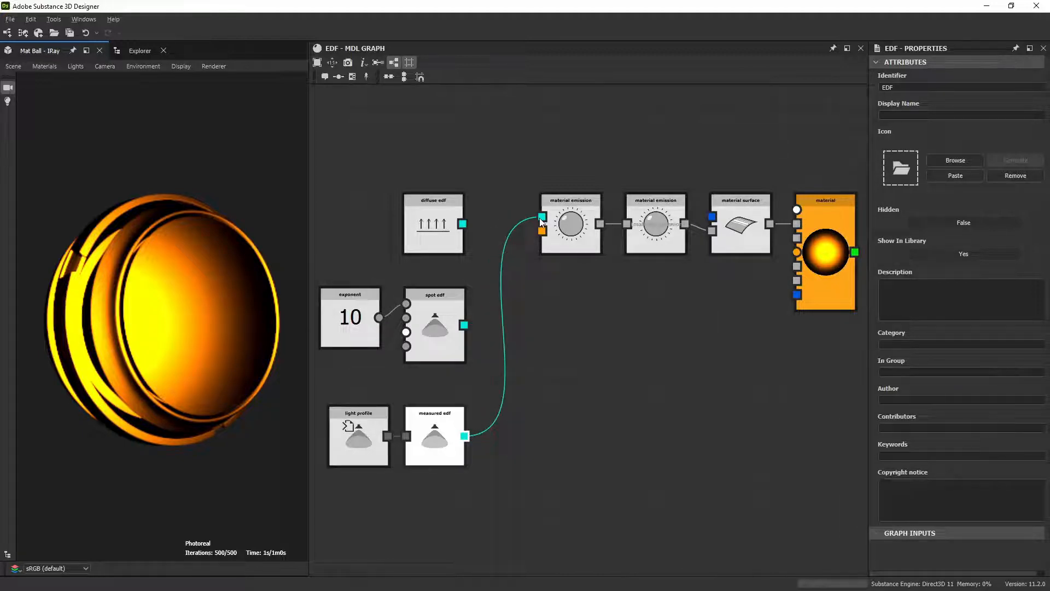
Open the VDF graph to view its anisotropic volume material
click(139, 51)
click(62, 138)
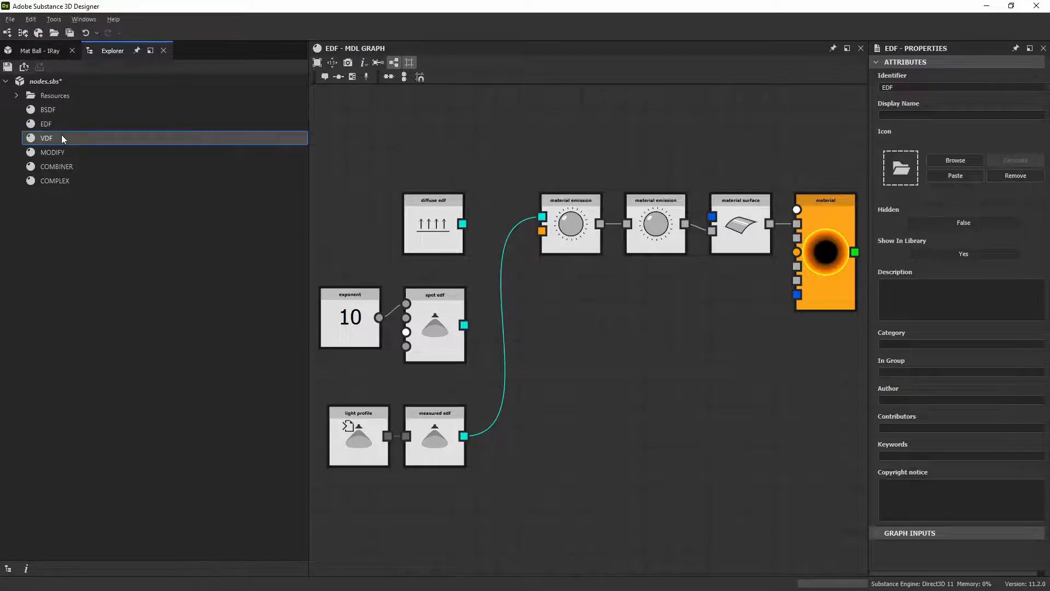
double_click(61, 136)
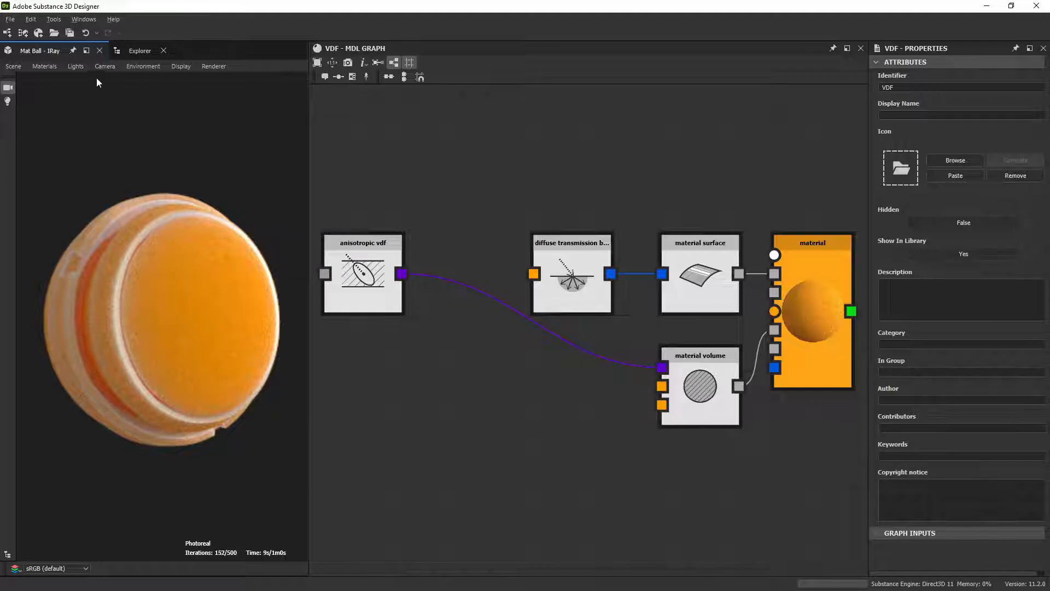
Open the MODIFY graph from the nodes.sbs package
click(141, 50)
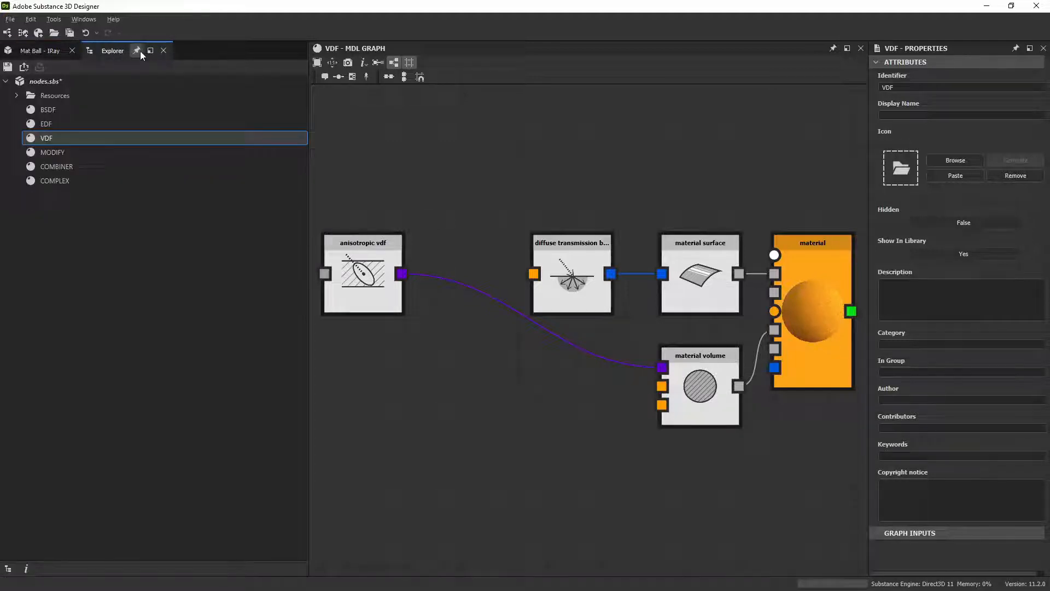
click(52, 153)
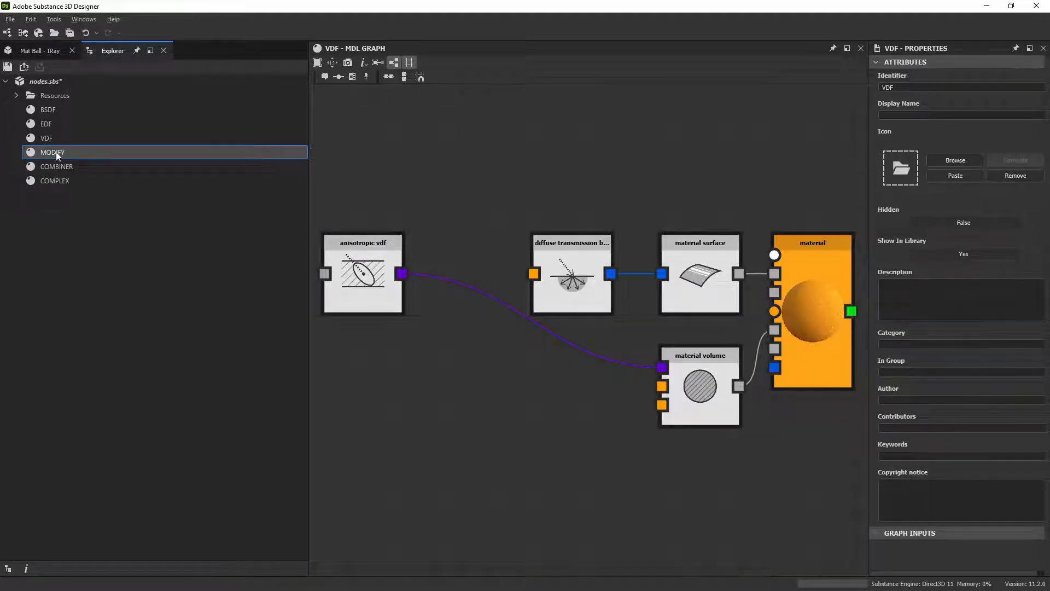
double_click(39, 153)
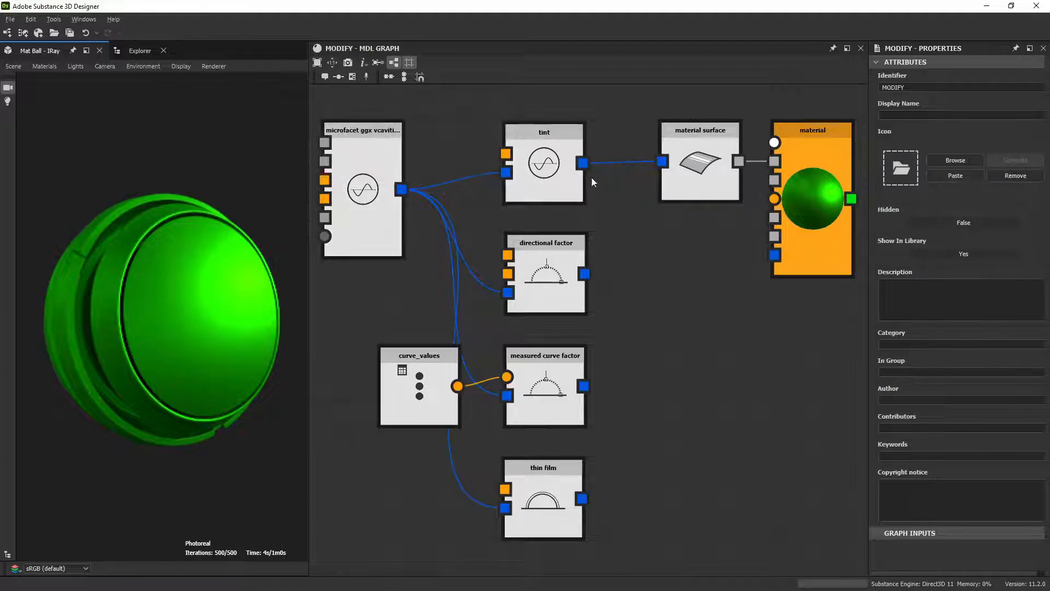
Preview the directional factor and measured curve factor in turn on the material surface, ending with the thin film modifier connected
drag(585, 273, 660, 168)
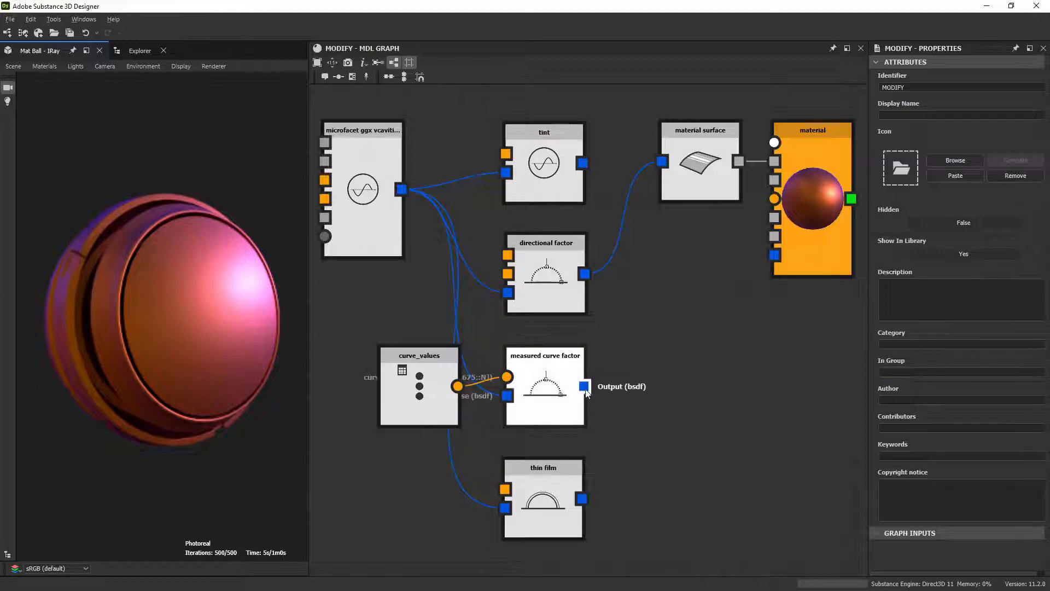
drag(585, 386, 643, 218)
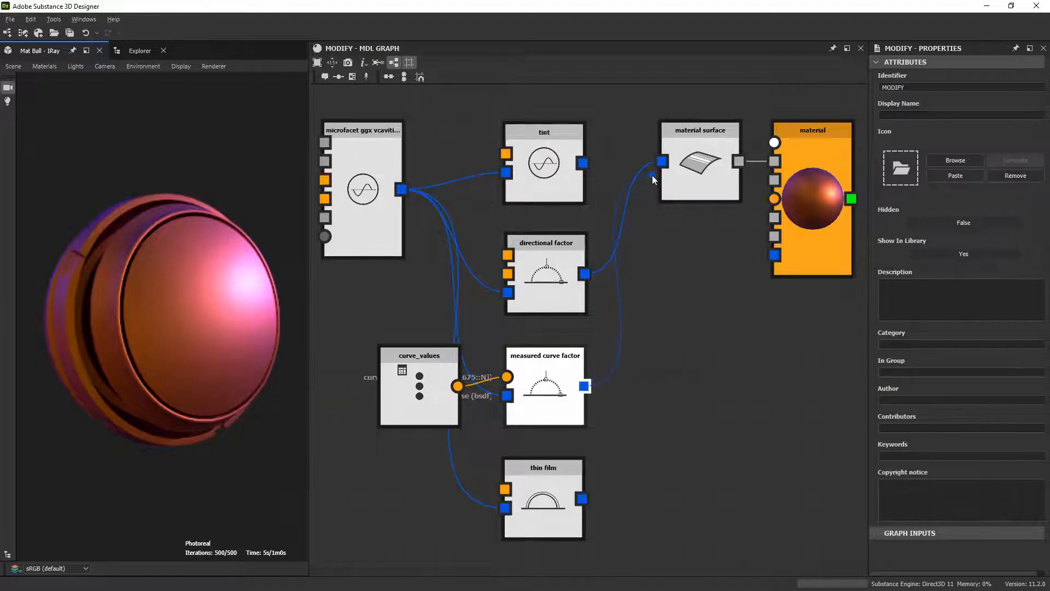
drag(653, 179, 659, 169)
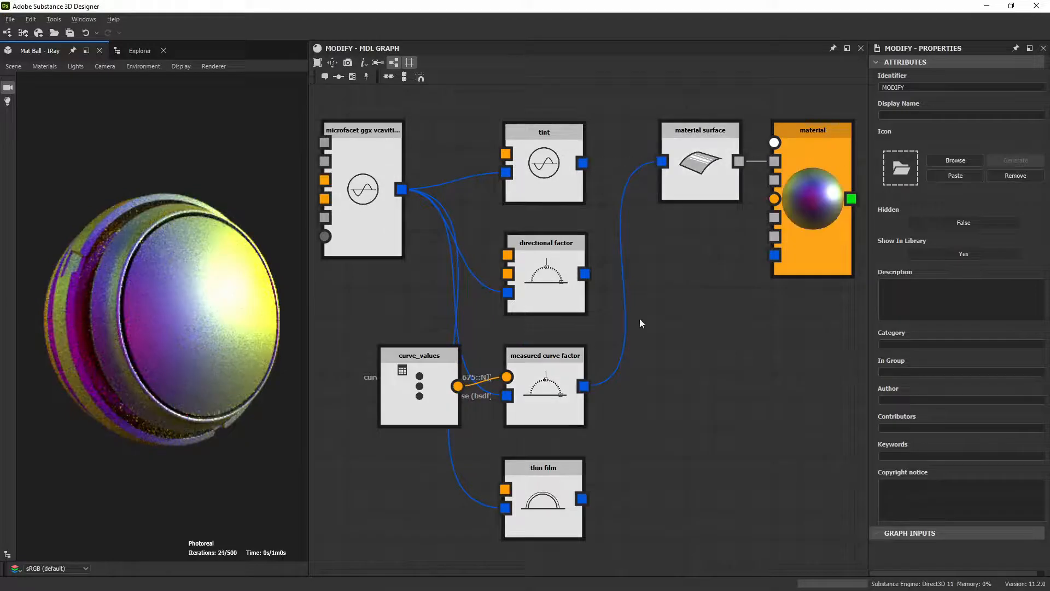
drag(583, 499, 656, 160)
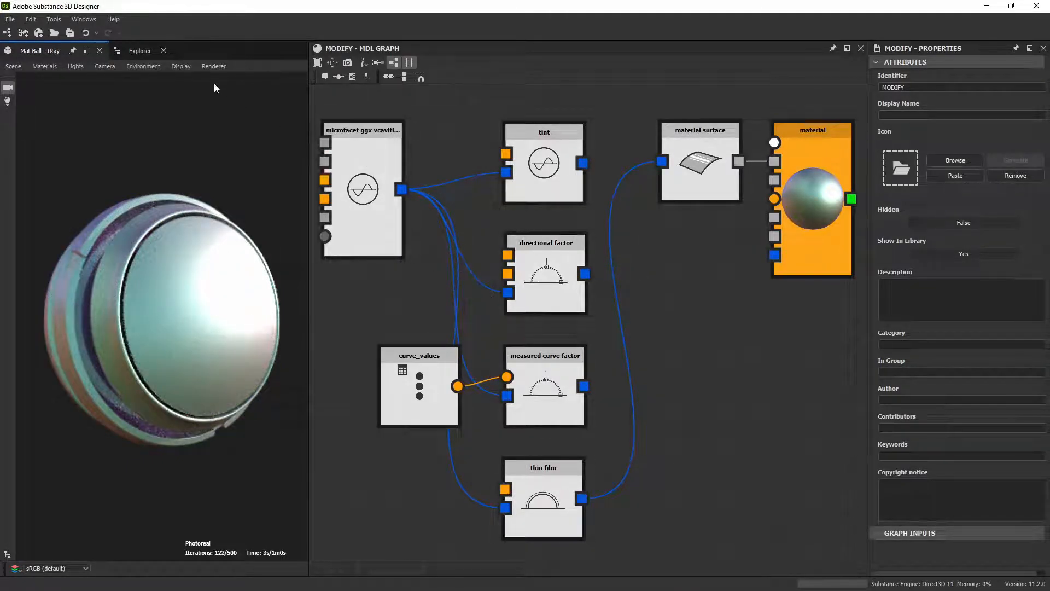
In the COMBINER graph, inspect the two microfacet GGX nodes and feed the material surface from the fresnel layer
click(134, 51)
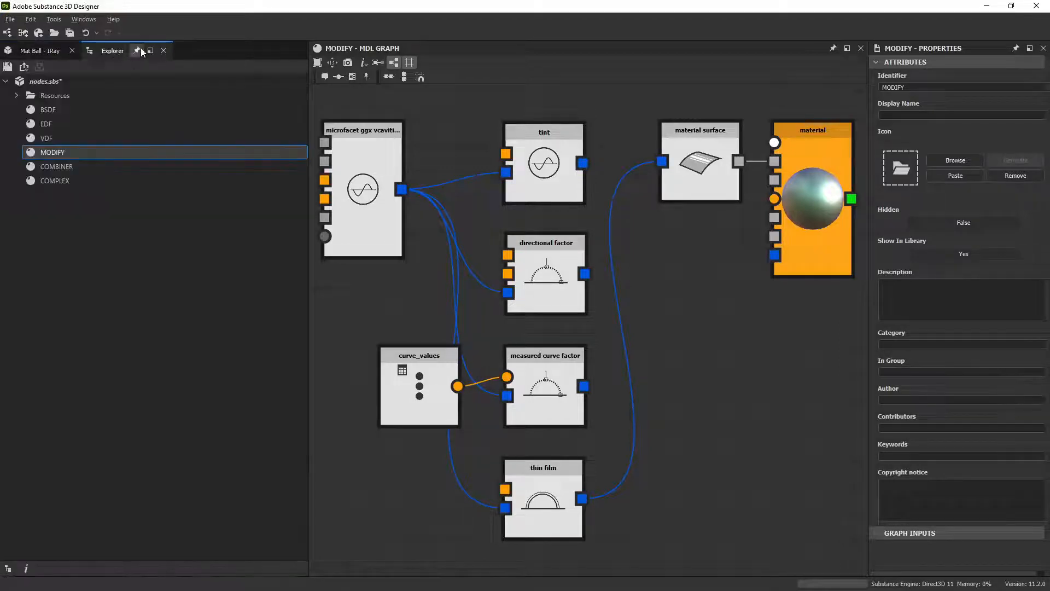
double_click(65, 165)
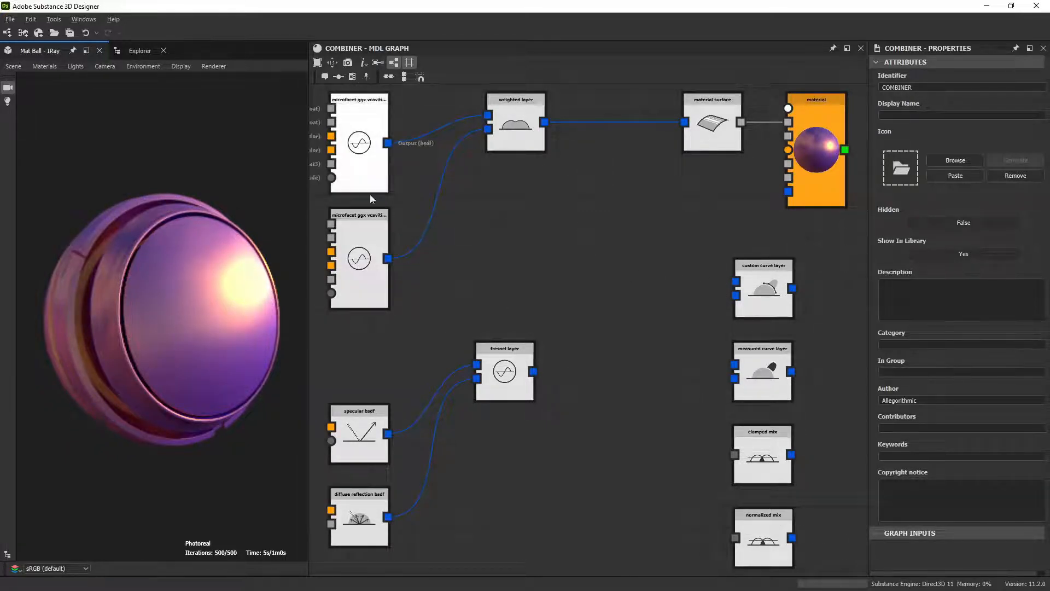
click(365, 103)
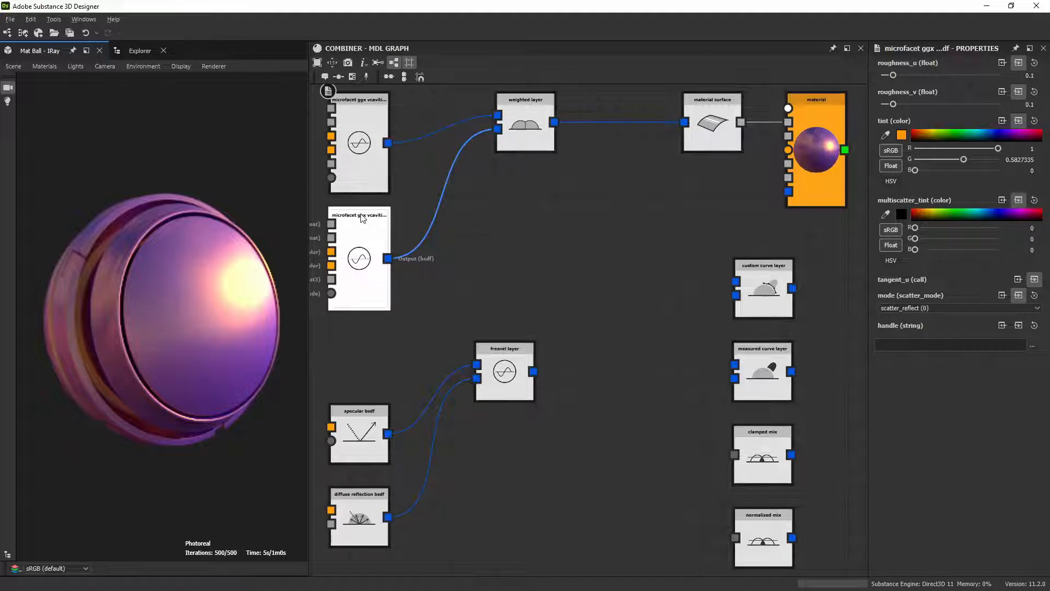
drag(363, 219, 364, 227)
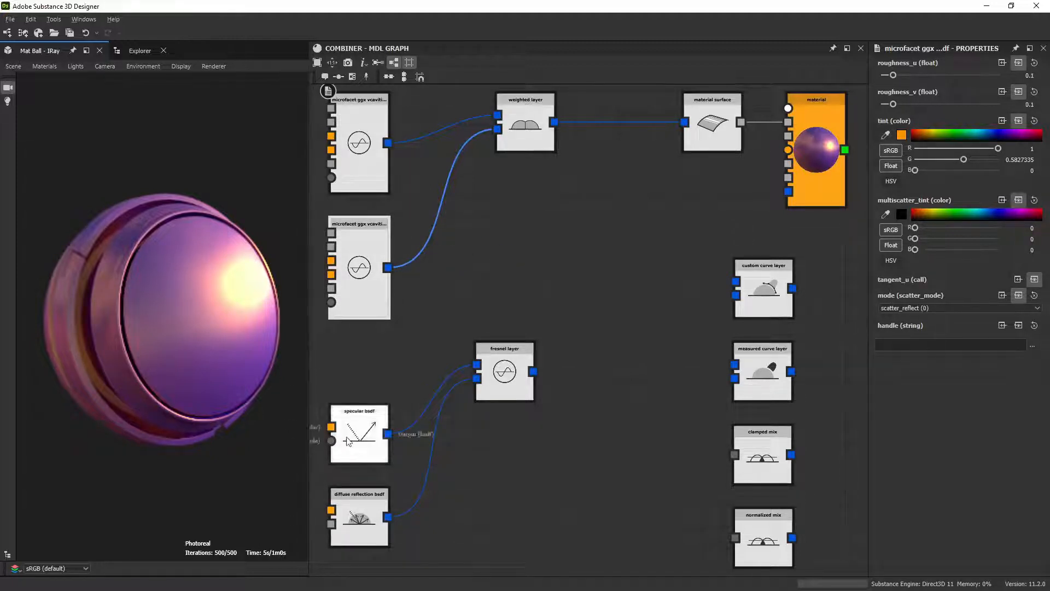
drag(538, 374, 684, 122)
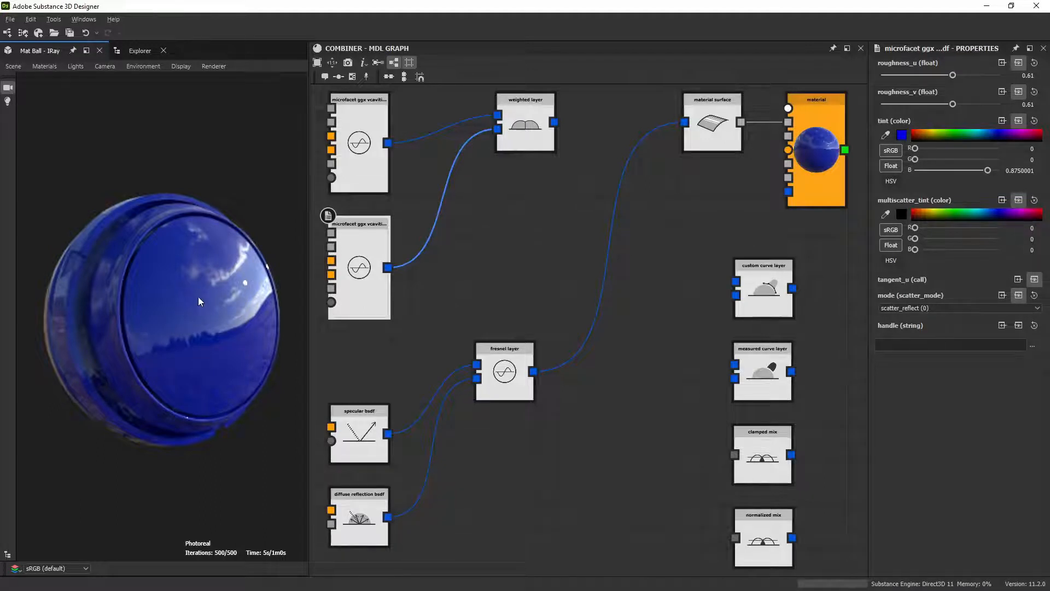
Open the COMPLEX graph from the nodes.sbs package
click(140, 51)
click(54, 182)
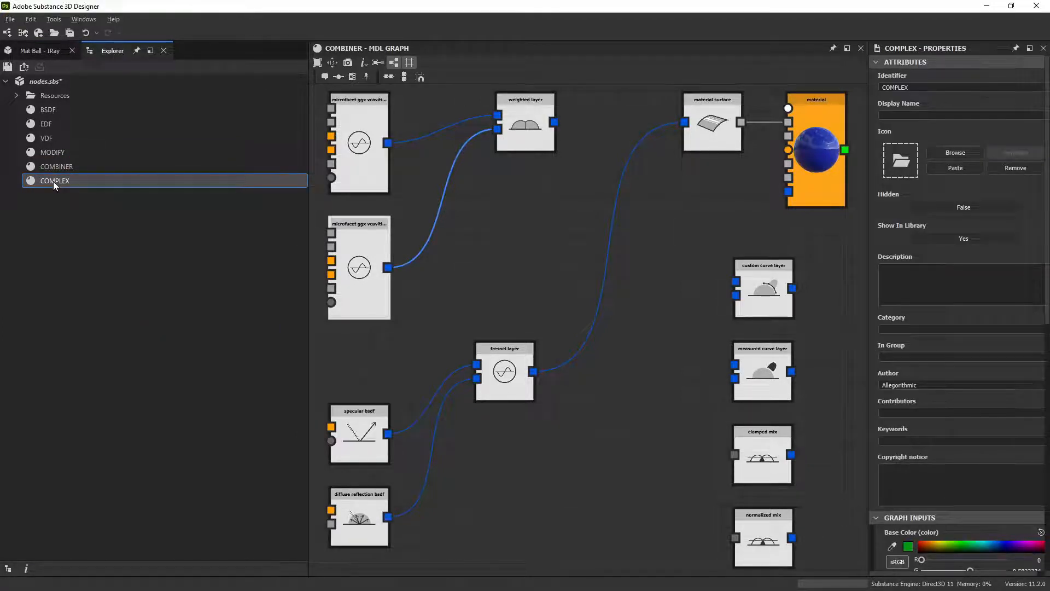
double_click(56, 180)
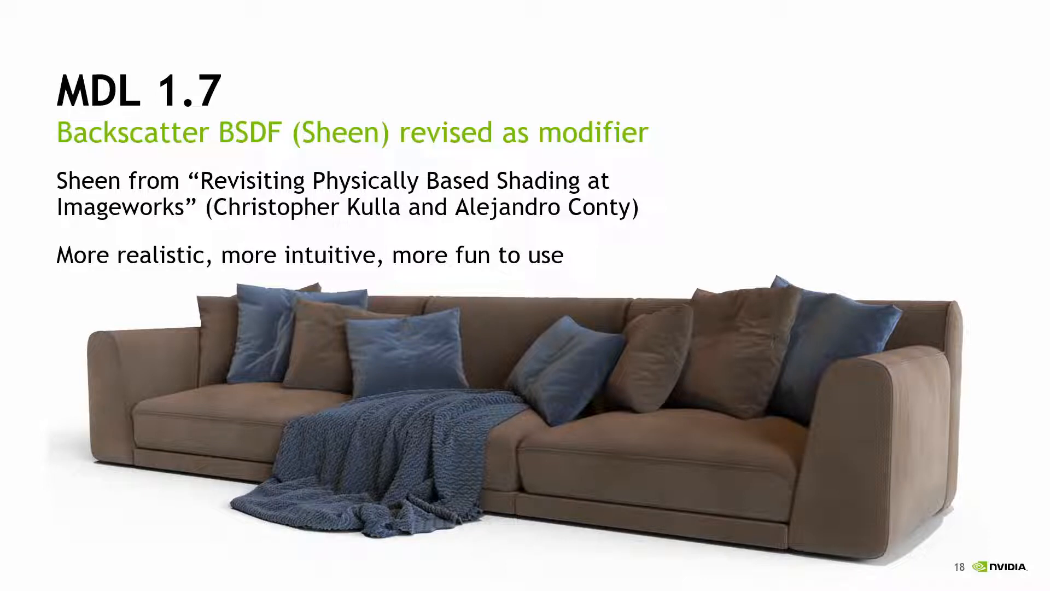
key(Right)
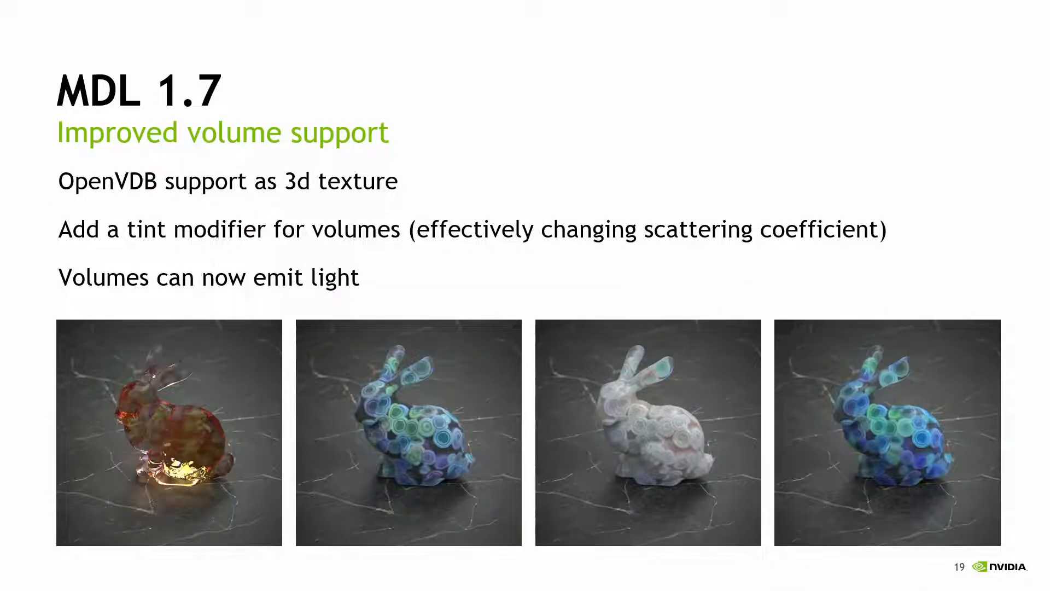
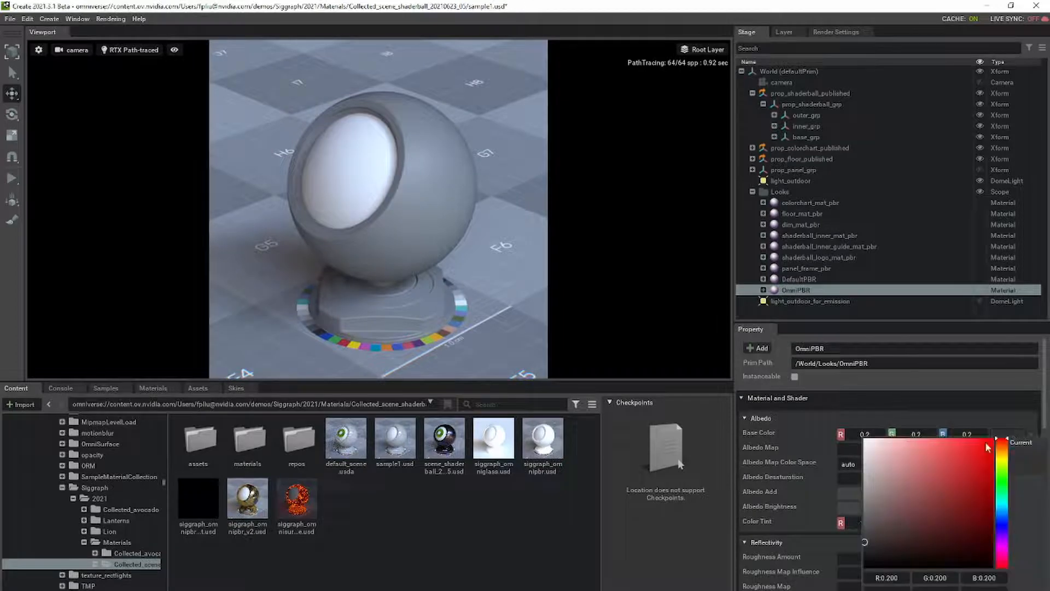
In Omniverse Create, set the OmniPBR material's base color to blue with RGB 0.14456, 0.28651, 0.61181
drag(989, 448, 963, 488)
click(1005, 519)
click(957, 406)
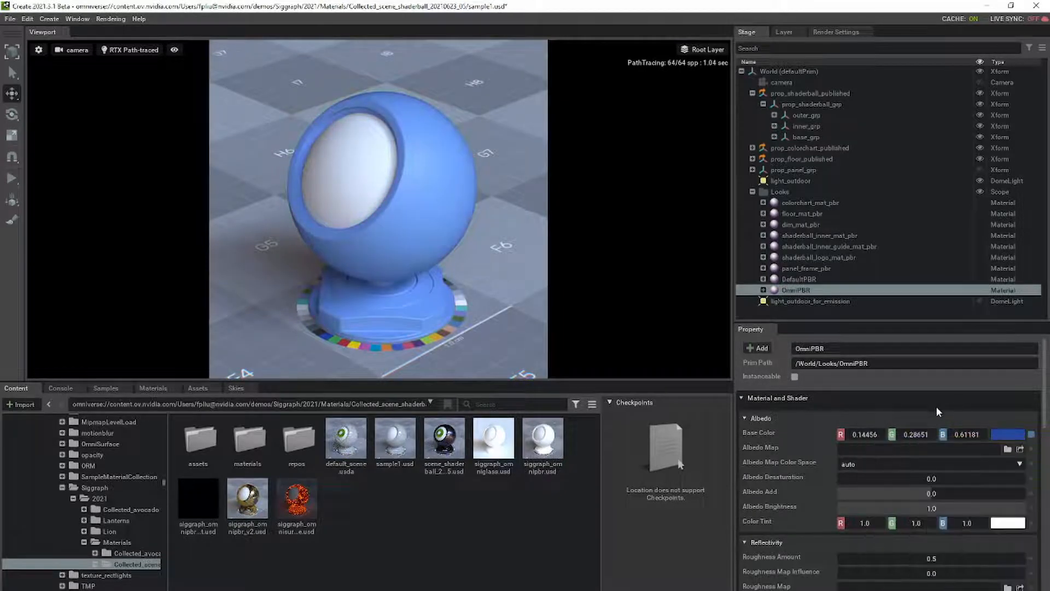
Set the OmniPBR material's roughness amount to 0.1
scroll(930, 522, down, 1)
text(0.1)
key(Return)
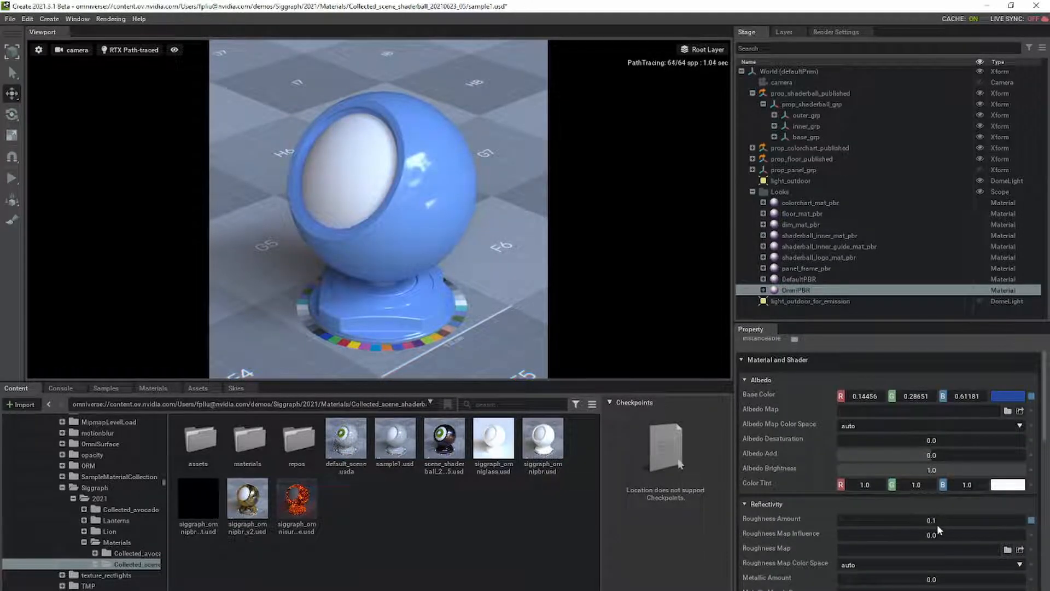
scroll(941, 520, down, 2)
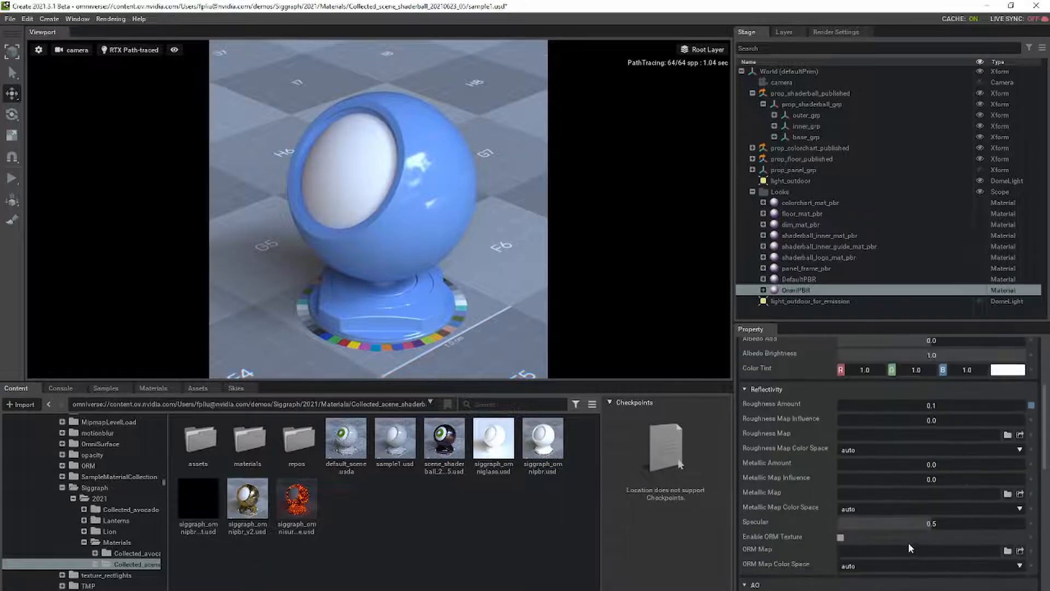
Assign textures/ash_uvgrid07.jpg as the roughness map with influence 1.0 and raw color space, and set the metallic amount to 1.0
scroll(100, 444, up, 5)
scroll(100, 444, up, 5)
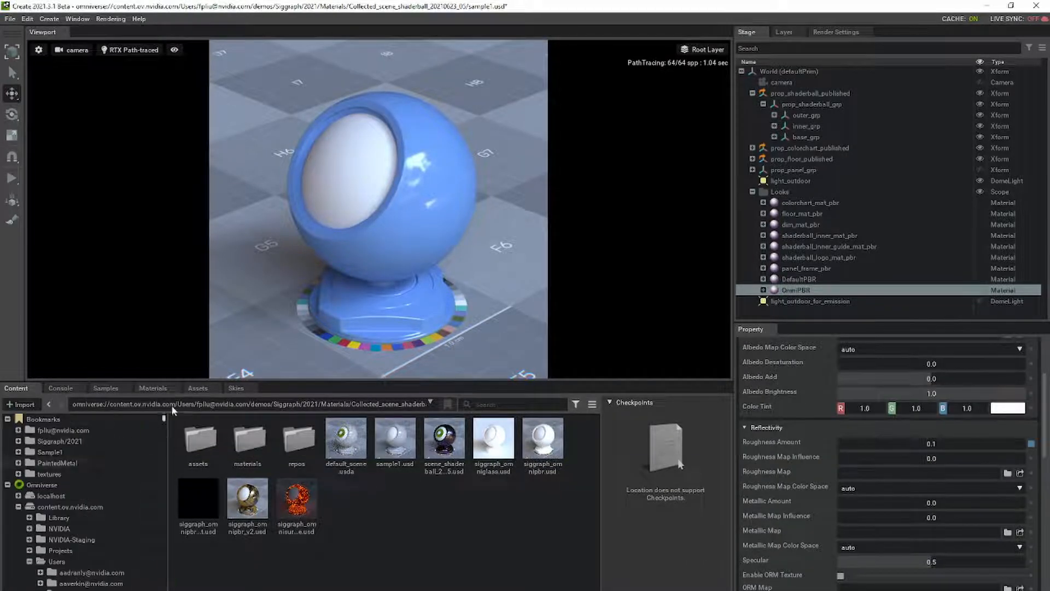
click(50, 474)
drag(444, 438, 939, 471)
click(864, 488)
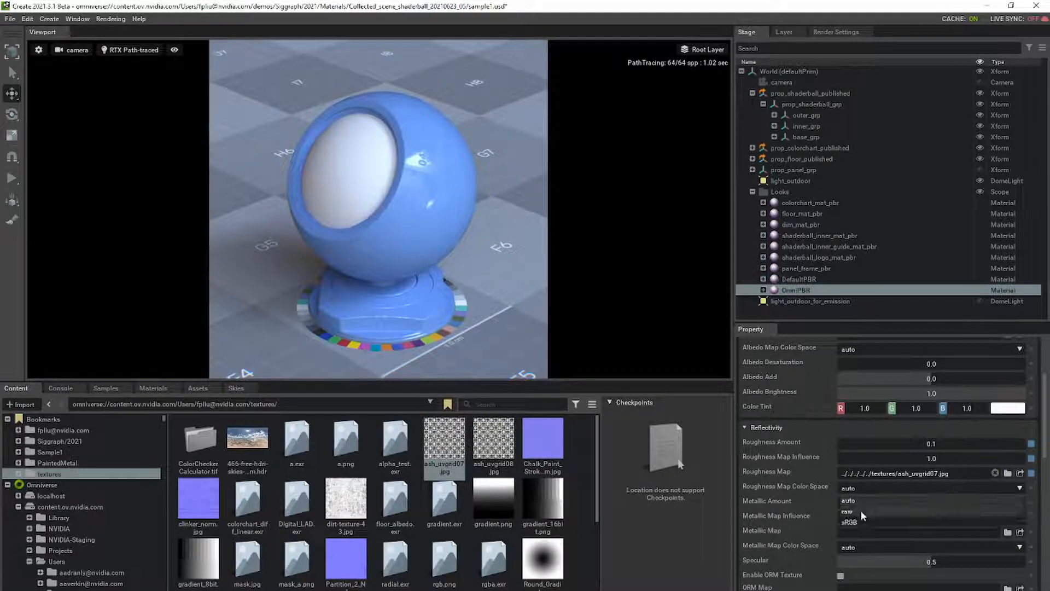
click(861, 510)
drag(884, 506, 935, 503)
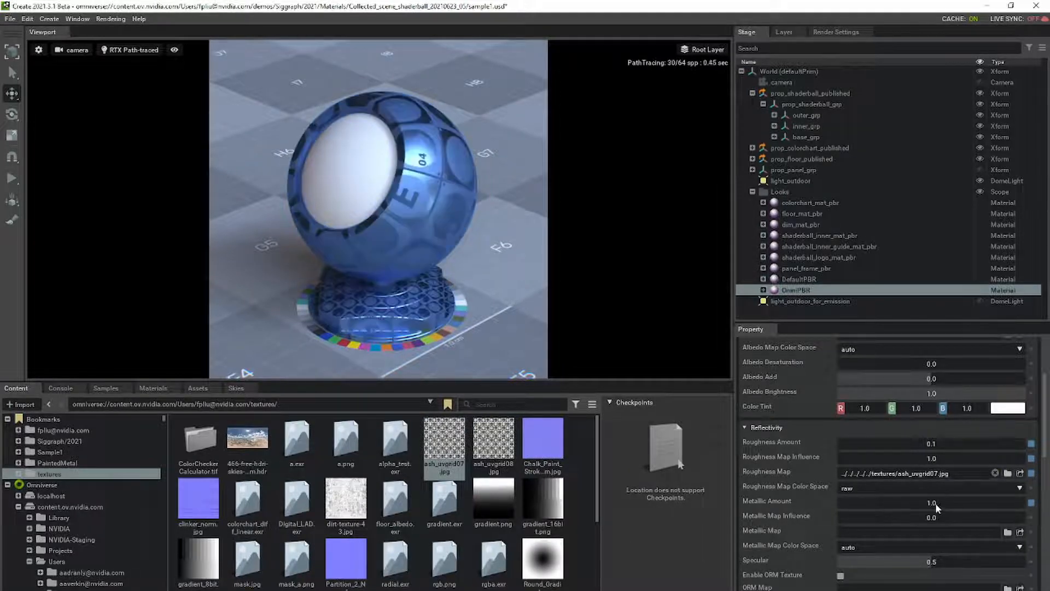
Assign the matching textures from the PaintedMetal folder to the OmniPBR material's metallic, roughness and albedo maps
scroll(857, 511, up, 4)
click(54, 462)
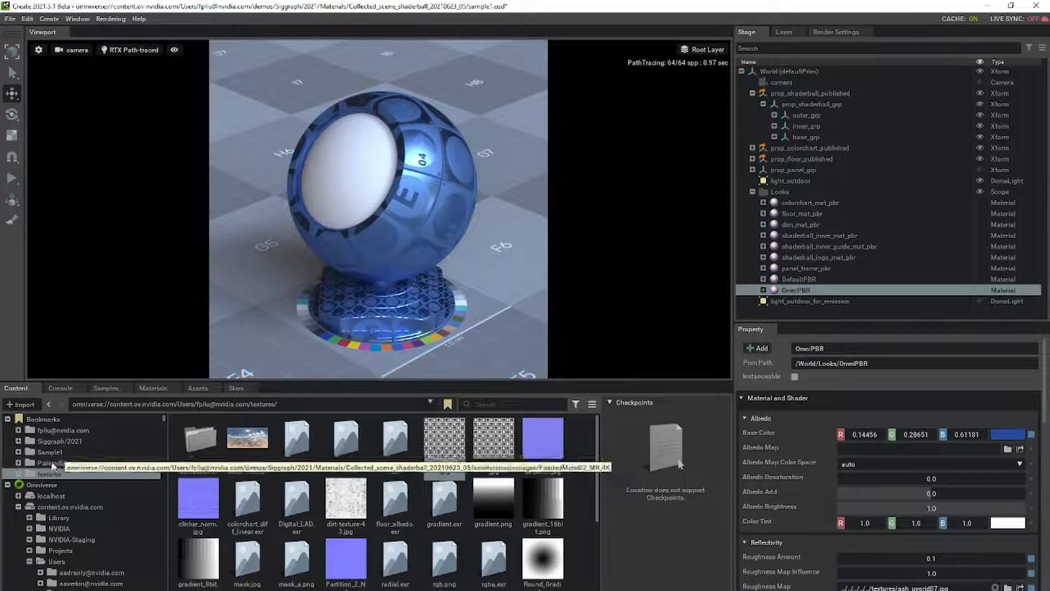
scroll(831, 545, down, 1)
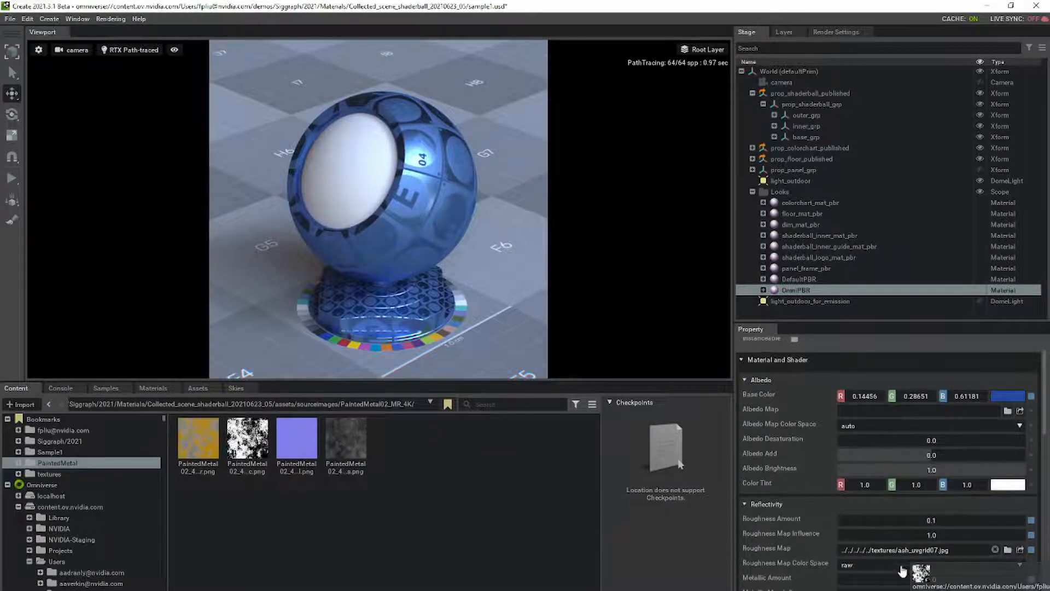
drag(247, 440, 919, 588)
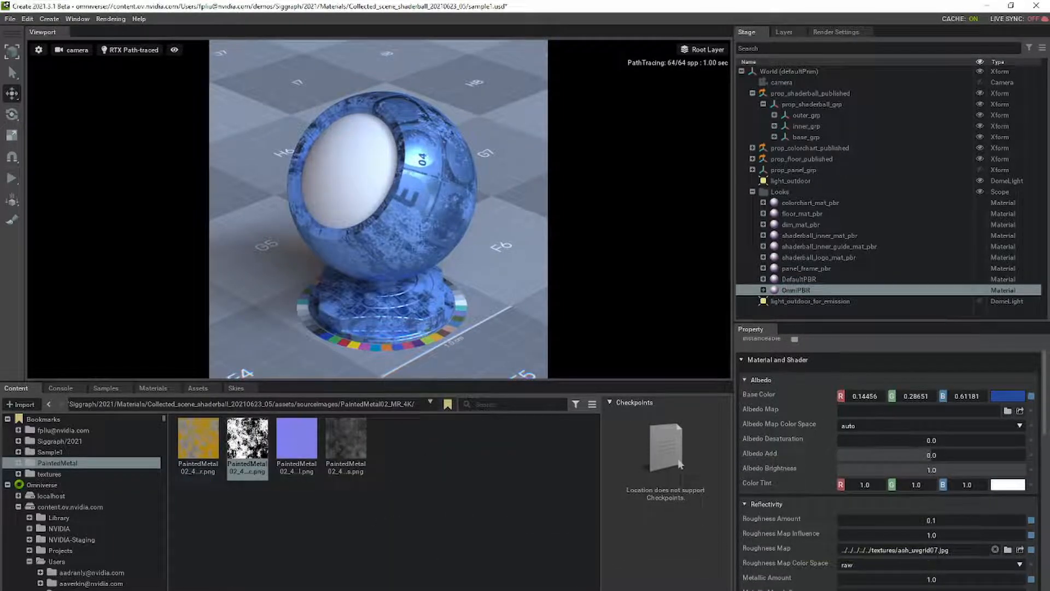
mouse_move(346, 441)
mouse_down()
mouse_move(935, 564)
mouse_move(930, 552)
mouse_up()
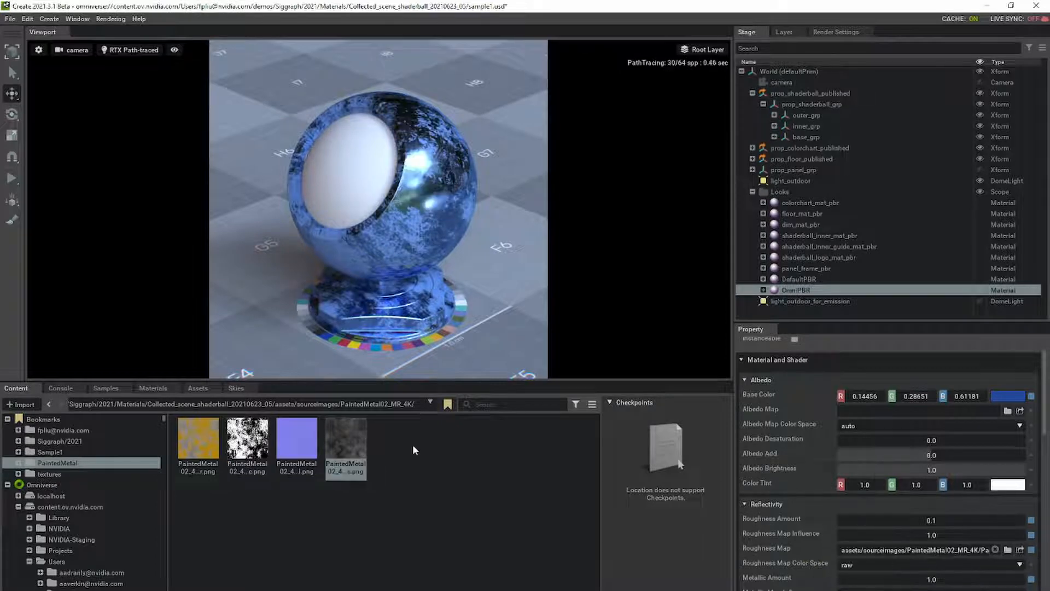
drag(213, 440, 919, 449)
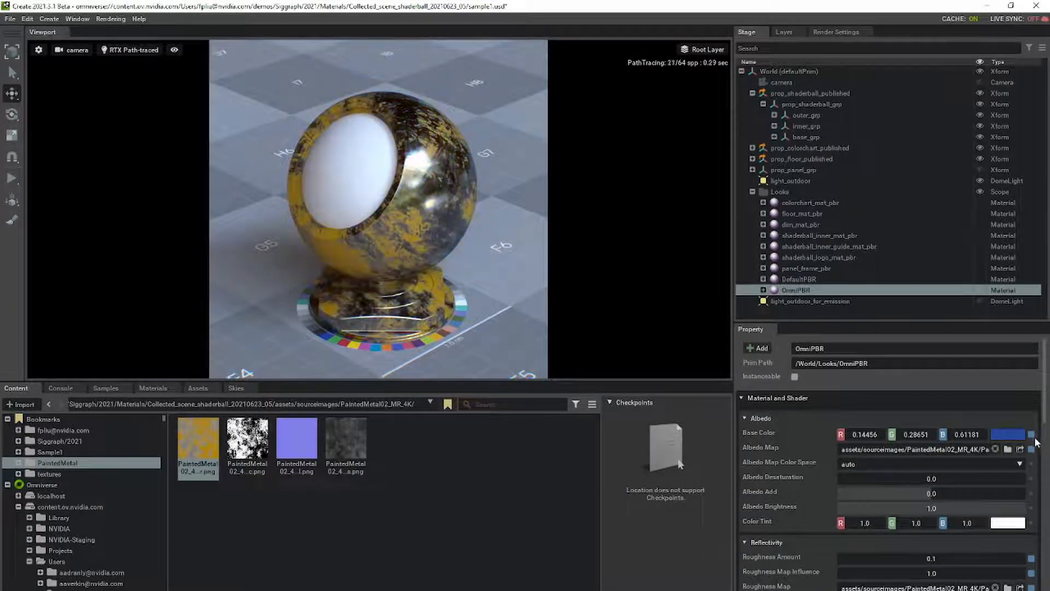
Assign the PaintedMetal normal texture as the normal map with raw color space and set the normal map strength to 0.2
scroll(935, 485, down, 10)
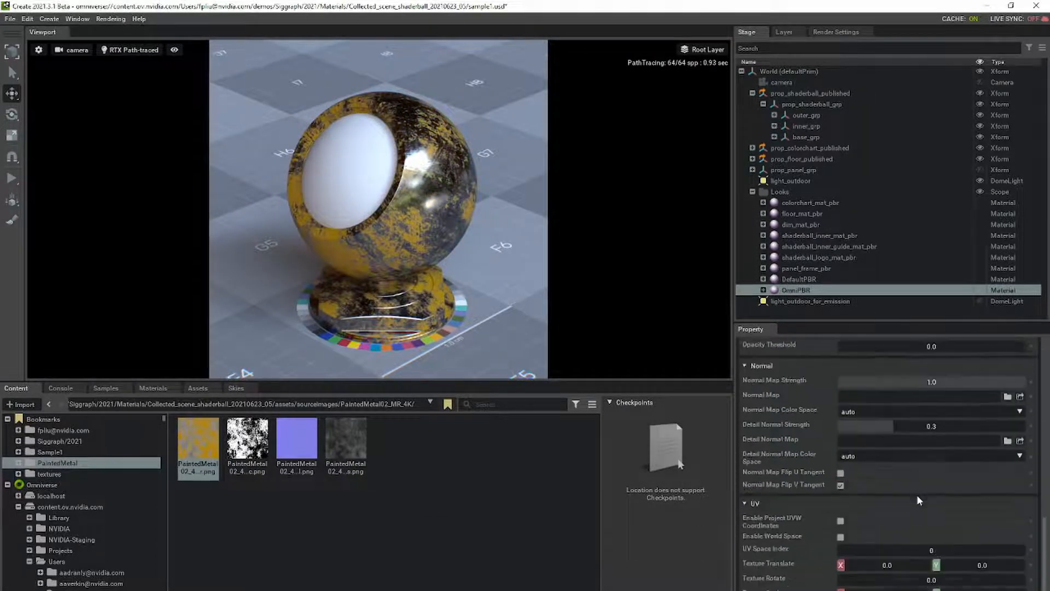
mouse_move(297, 438)
mouse_down()
mouse_move(903, 469)
mouse_move(930, 434)
mouse_up()
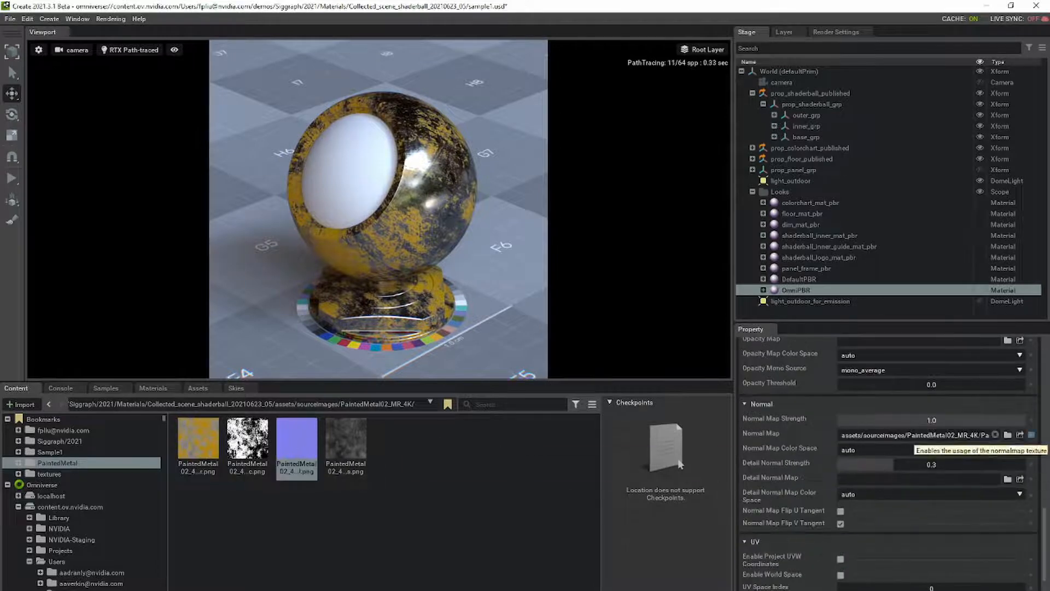
click(881, 451)
click(853, 472)
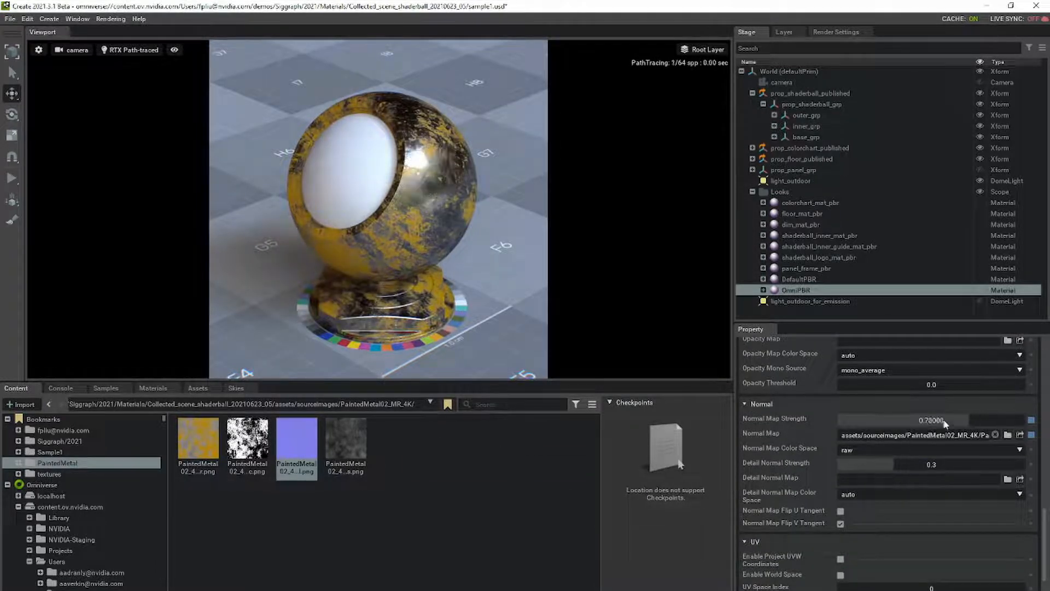
drag(986, 419, 877, 418)
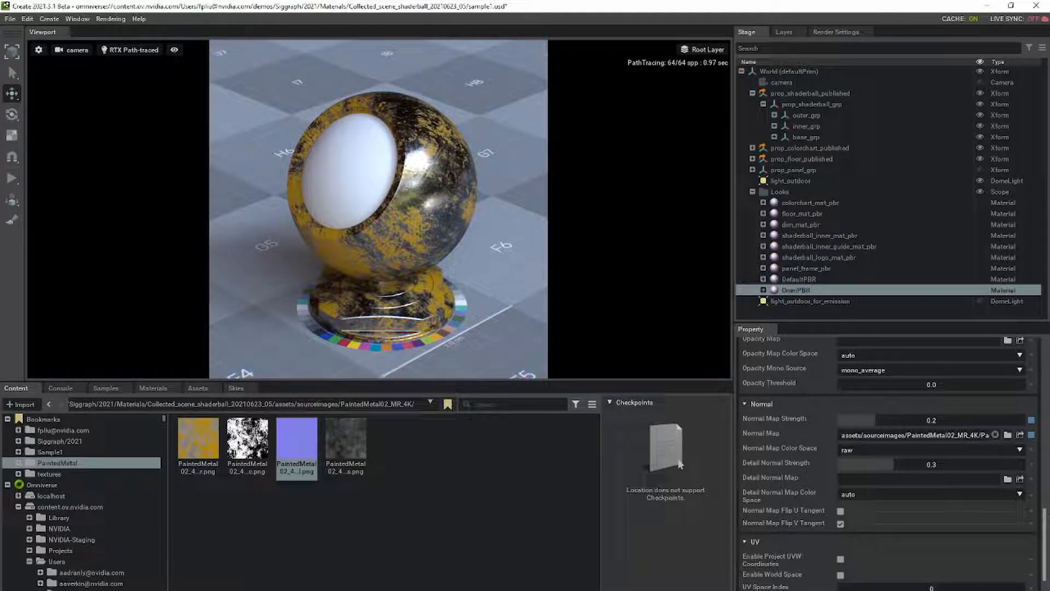
Create an OmniPBR ClearCoat material on outer_grp and base_grp of the shaderball
click(806, 115)
ctrl+click(800, 136)
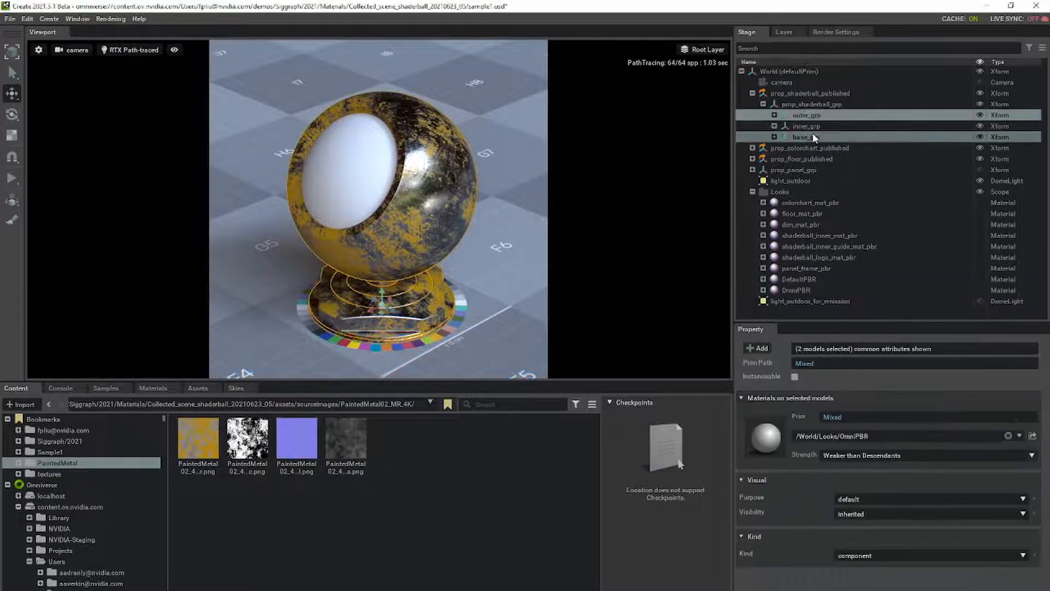
right_click(814, 137)
mouse_move(842, 156)
mouse_move(924, 235)
click(834, 265)
Set the clearcoat material's base color to dark blue with RGB 0.0, 0.05342, 0.10549
click(1008, 434)
click(975, 451)
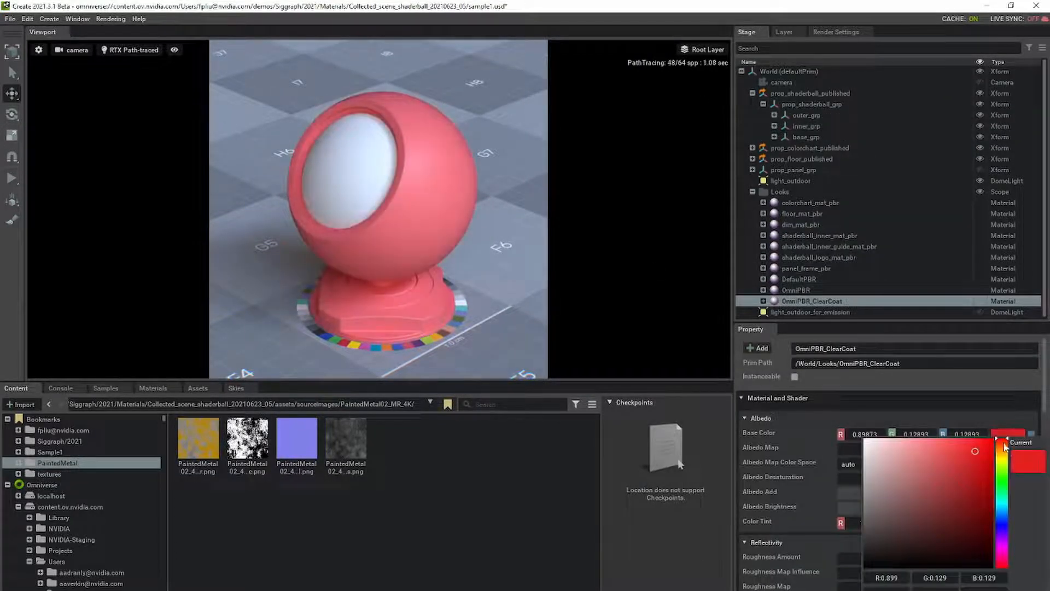
drag(1004, 443, 1009, 518)
drag(971, 461, 993, 554)
click(795, 525)
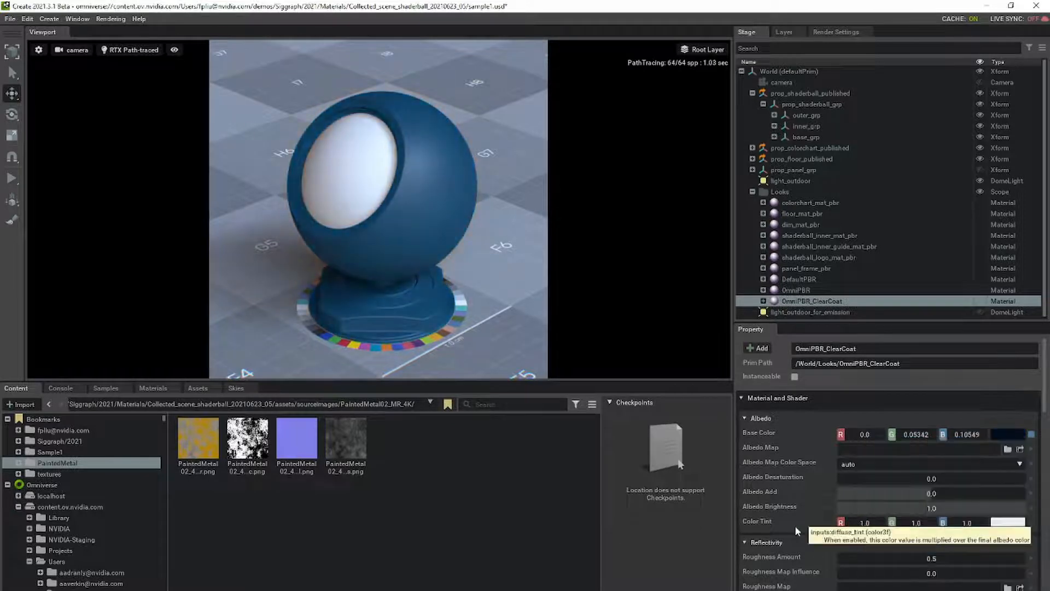
Set the clearcoat material's roughness amount to 0.2 and its metallic amount to 1.0
scroll(796, 525, down, 2)
drag(933, 482, 915, 482)
scroll(901, 517, down, 3)
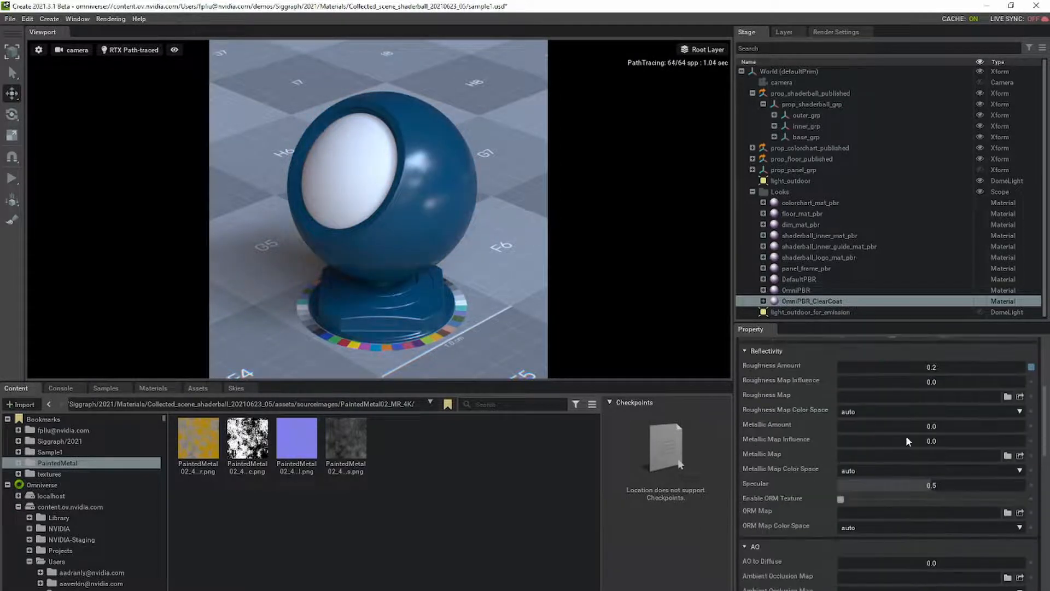
drag(906, 429, 937, 429)
Enable the clearcoat layer and try clearcoat tints, ending with near-white RGB 1.0, 1.0, 0.99999
scroll(899, 453, down, 2)
scroll(886, 492, down, 5)
click(841, 457)
click(1008, 472)
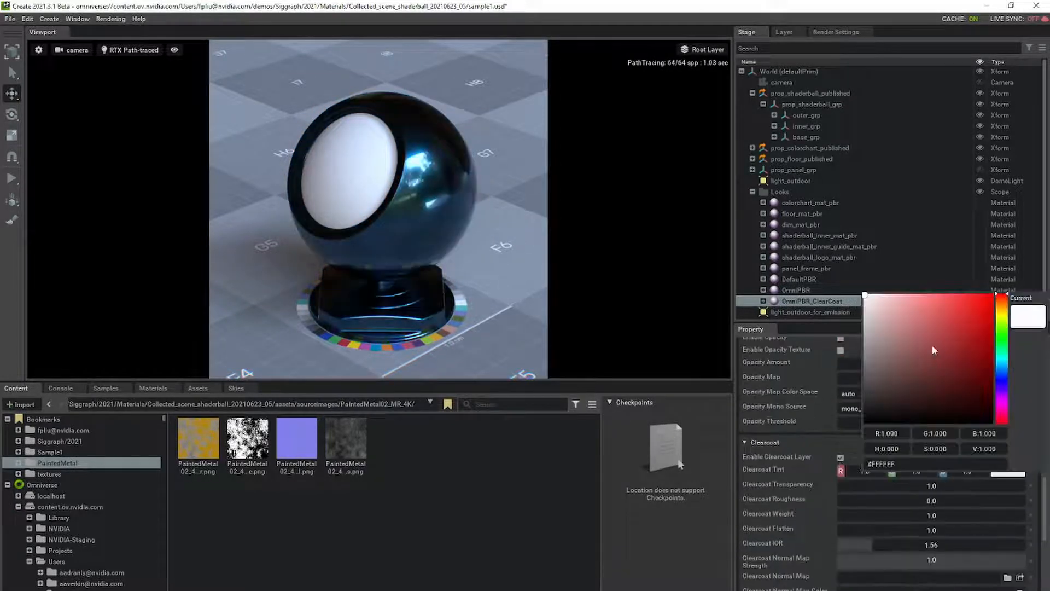
click(1002, 331)
drag(1002, 331, 1002, 324)
drag(976, 312, 864, 295)
click(826, 396)
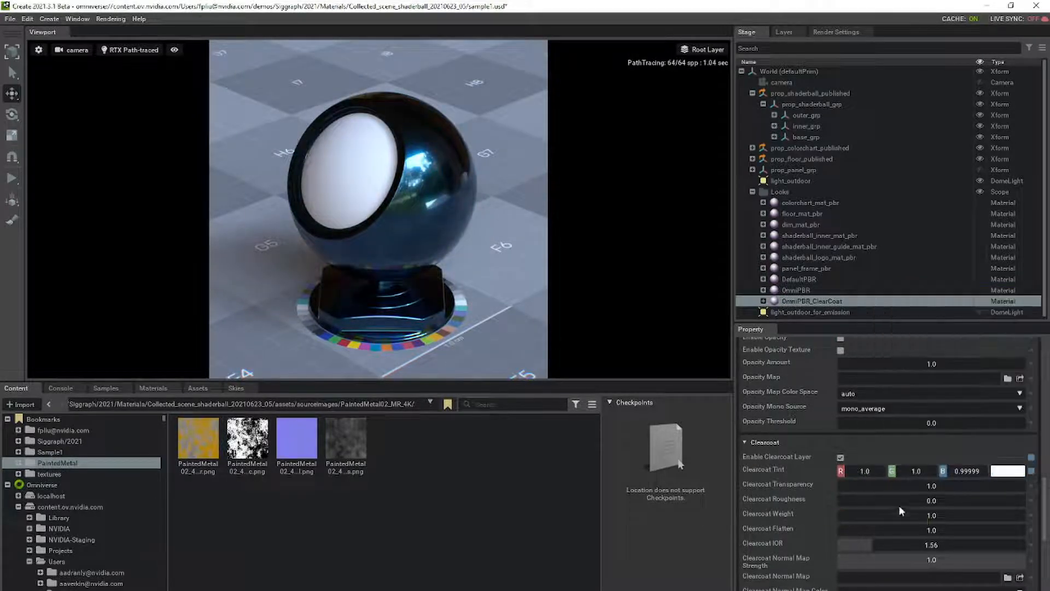
Reset the clearcoat material's metallic amount to its default and set the roughness amount to 0.5
scroll(982, 525, up, 10)
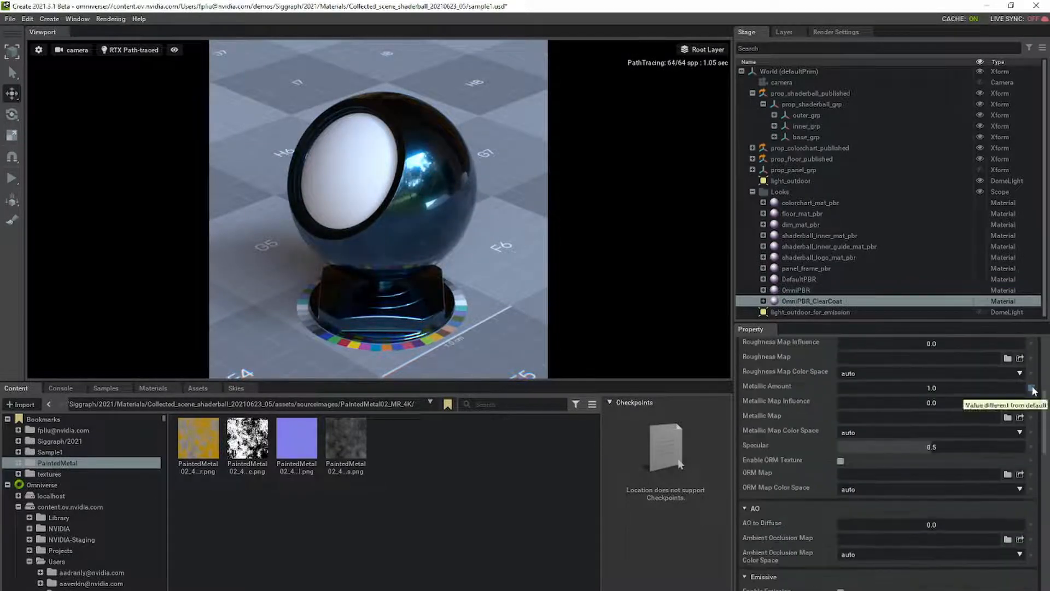
click(1031, 387)
scroll(974, 409, down, 2)
scroll(976, 412, up, 3)
double_click(952, 406)
text(0.5)
key(Return)
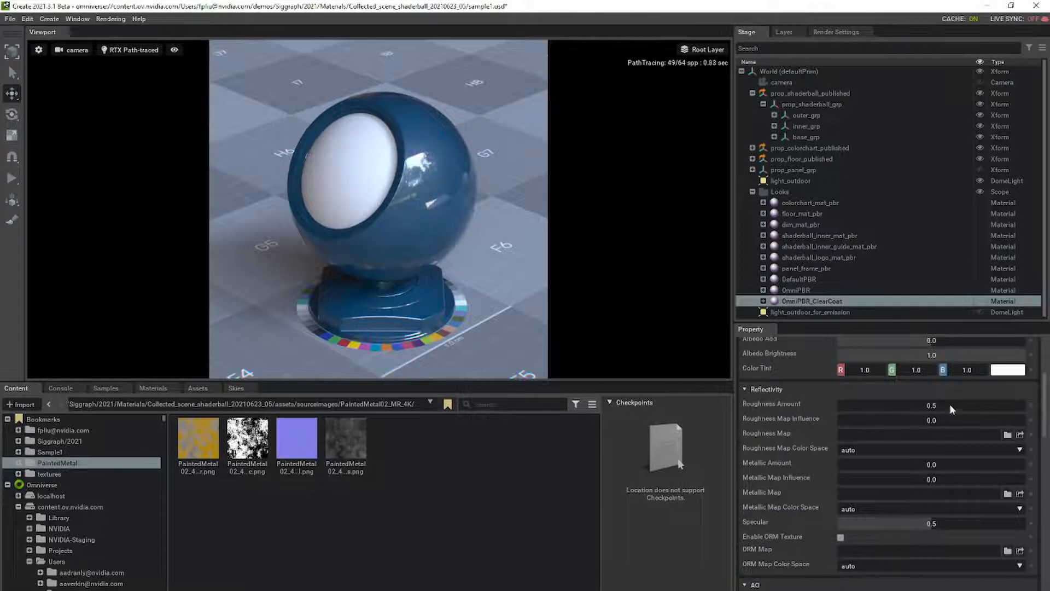
Darken the clearcoat material's base color to RGB 0.00605, 0.04573, 0.08439
scroll(951, 405, up, 2)
click(1018, 357)
drag(988, 479, 984, 479)
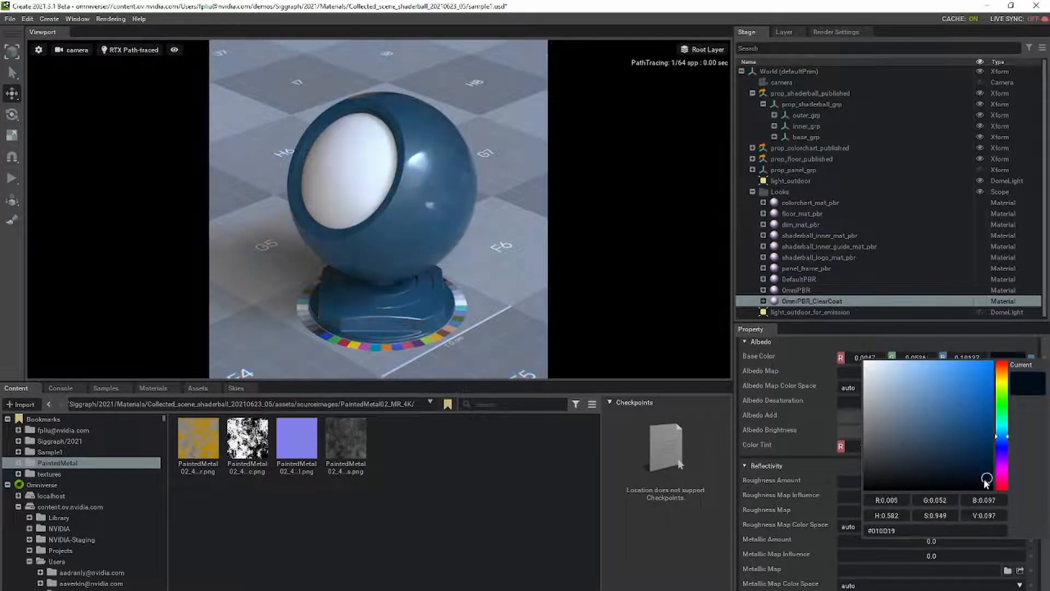
click(965, 558)
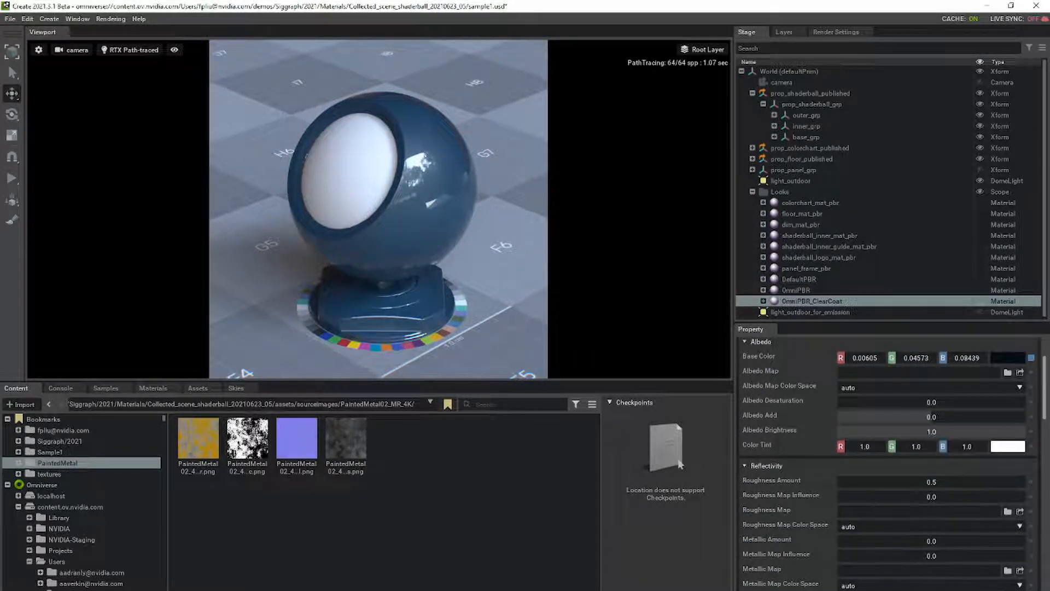
Create an OmniGlass material on outer_grp and base_grp of the shaderball
click(802, 115)
ctrl+click(803, 136)
right_click(803, 136)
mouse_move(828, 159)
mouse_move(933, 236)
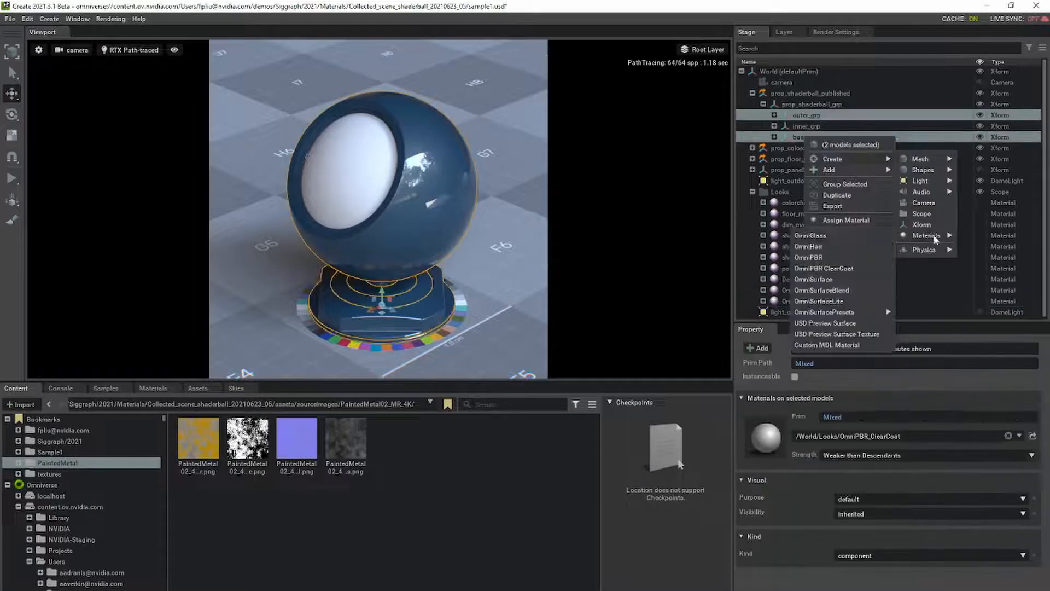
click(809, 255)
Set the glass color to pale cream with RGB 0.91139, 0.90044, 0.81525
click(1008, 434)
click(968, 468)
drag(1002, 480, 878, 452)
click(770, 540)
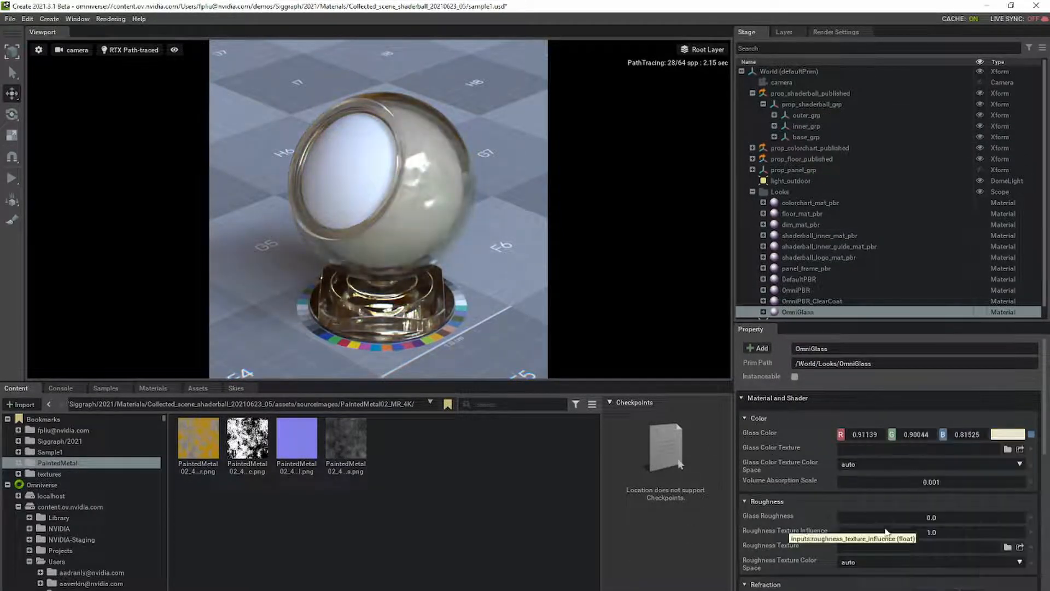
Set the OmniGlass material's glass roughness to 0.2 and its glass IOR to 1.36
drag(859, 518, 918, 514)
scroll(897, 517, down, 3)
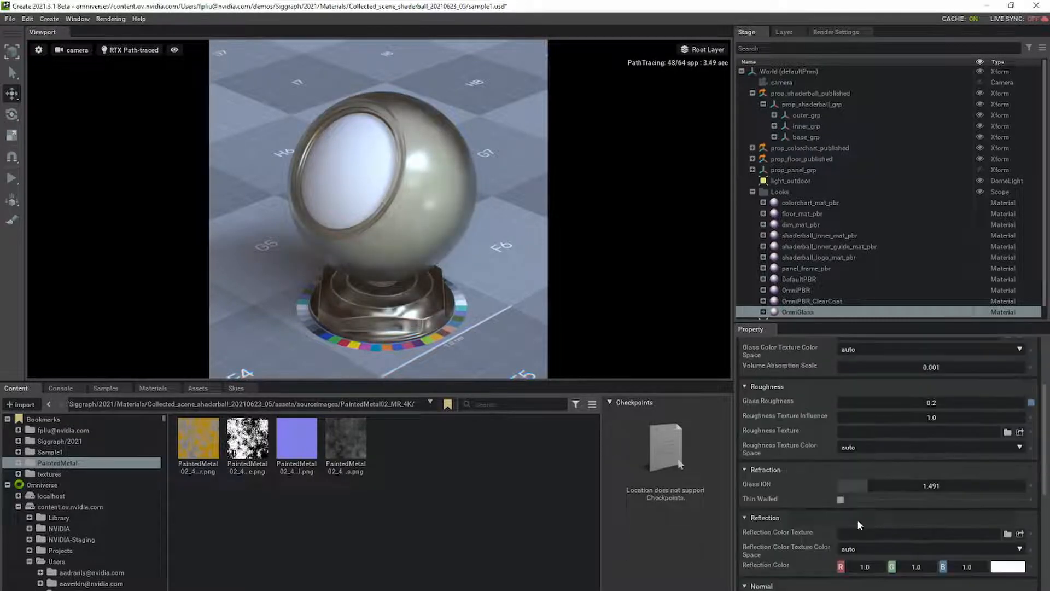
mouse_move(873, 486)
mouse_down()
mouse_move(911, 485)
mouse_move(849, 488)
mouse_move(860, 486)
mouse_up()
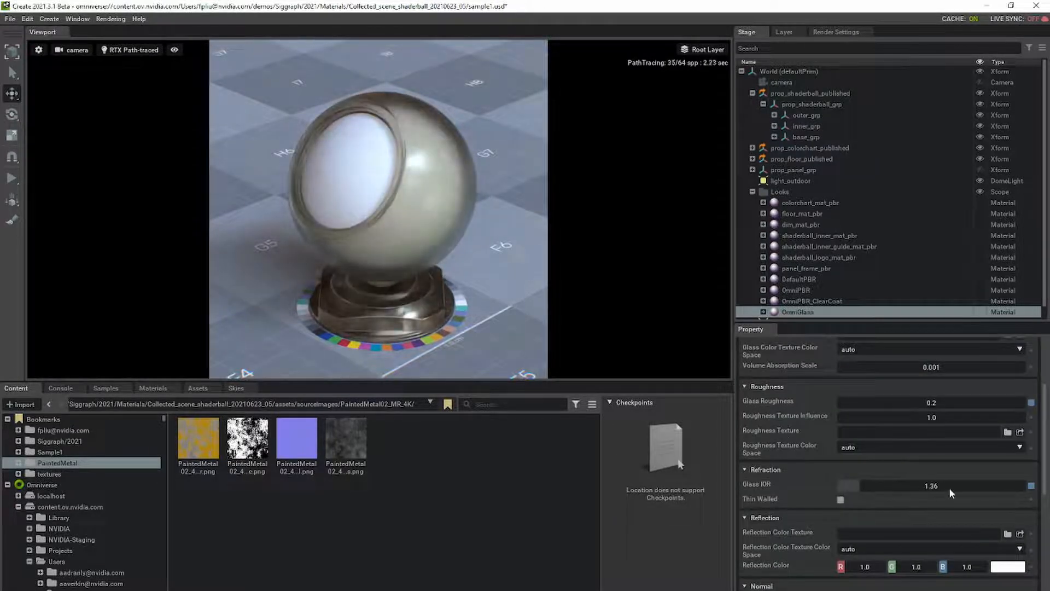
scroll(951, 492, up, 2)
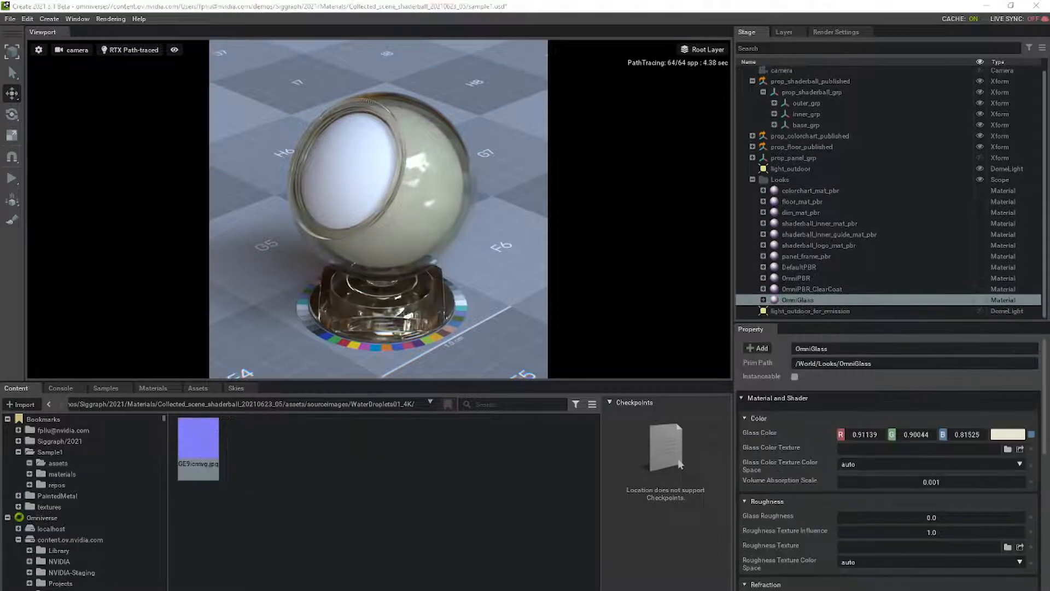
Create an OmniSurface material on outer_grp and base_grp of the shaderball
click(806, 103)
ctrl+click(803, 125)
right_click(815, 125)
mouse_move(856, 208)
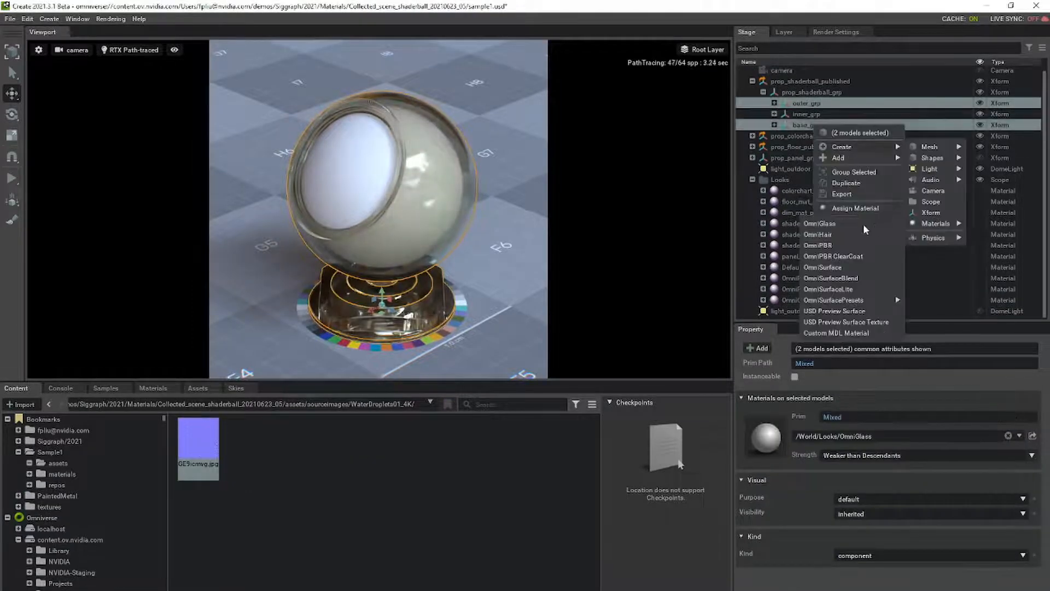
click(832, 267)
Set the OmniSurface material's base color to grey with RGB 0.41596, 0.41772, 0.41681
click(1007, 493)
drag(991, 372, 865, 386)
click(1002, 364)
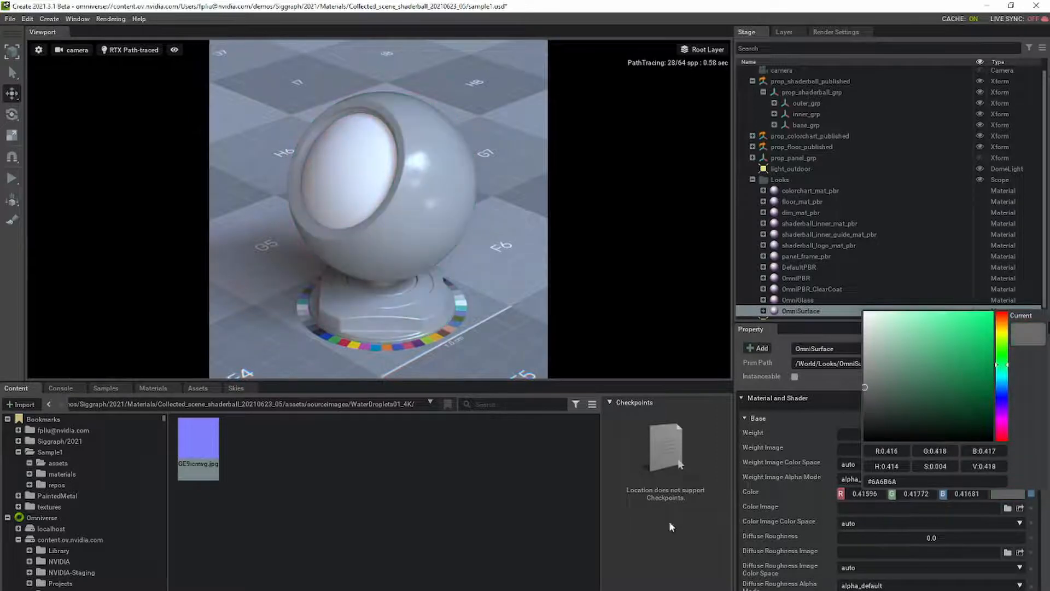
click(672, 526)
Try the OmniSurface material with a specular weight of 0.0 and a diffuse roughness of 1.0
scroll(897, 507, down, 2)
scroll(950, 498, down, 4)
drag(921, 501, 838, 494)
scroll(914, 492, up, 3)
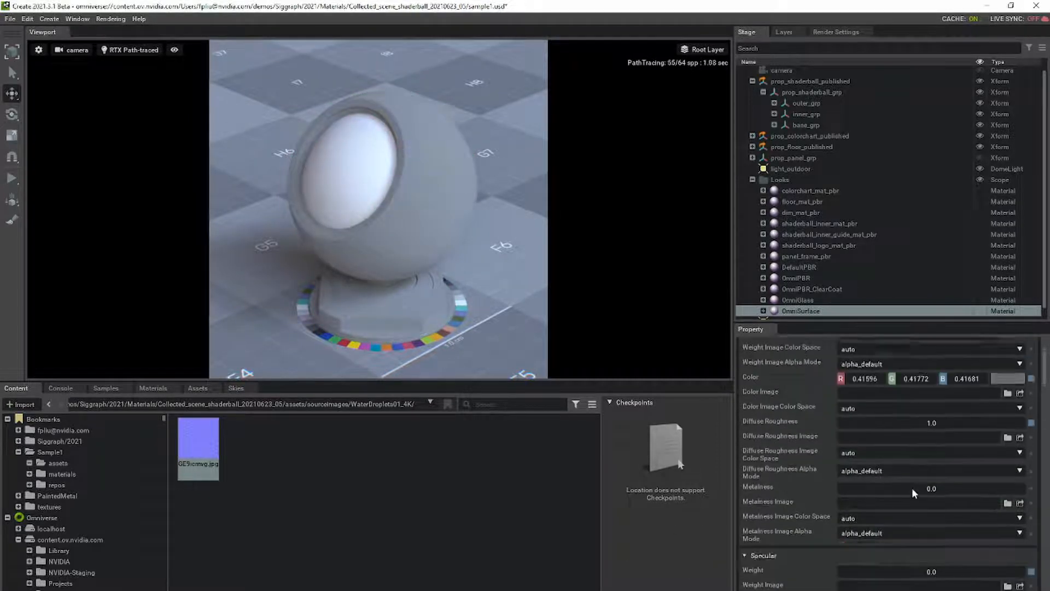
drag(917, 459, 838, 445)
Try a higher transmission weight on the OmniSurface material, disable transmission again and collapse its settings
scroll(891, 479, down, 2)
scroll(838, 442, down, 4)
click(762, 363)
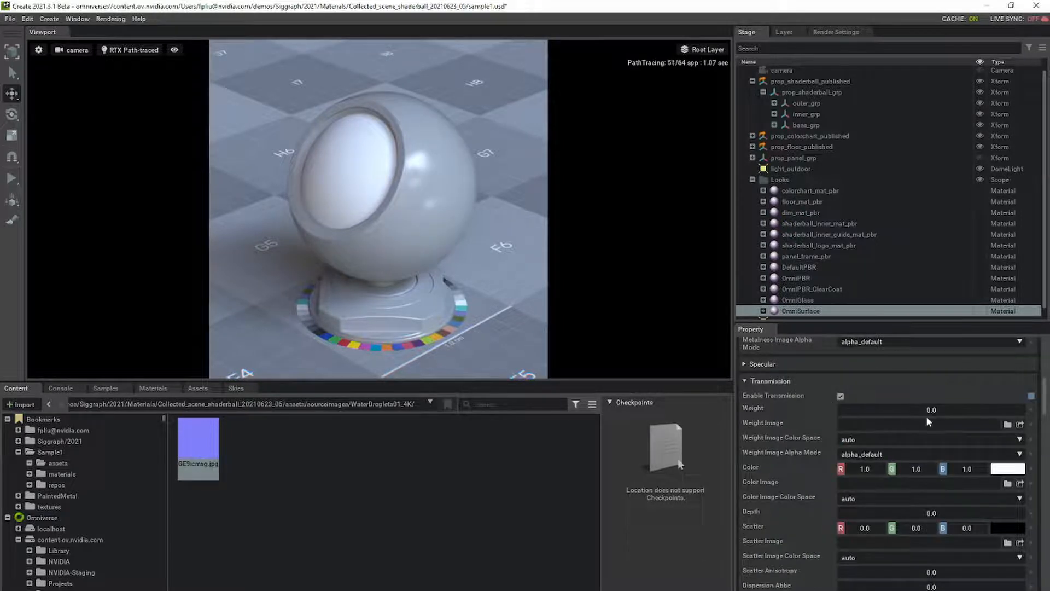
drag(926, 416, 972, 409)
click(841, 396)
click(794, 381)
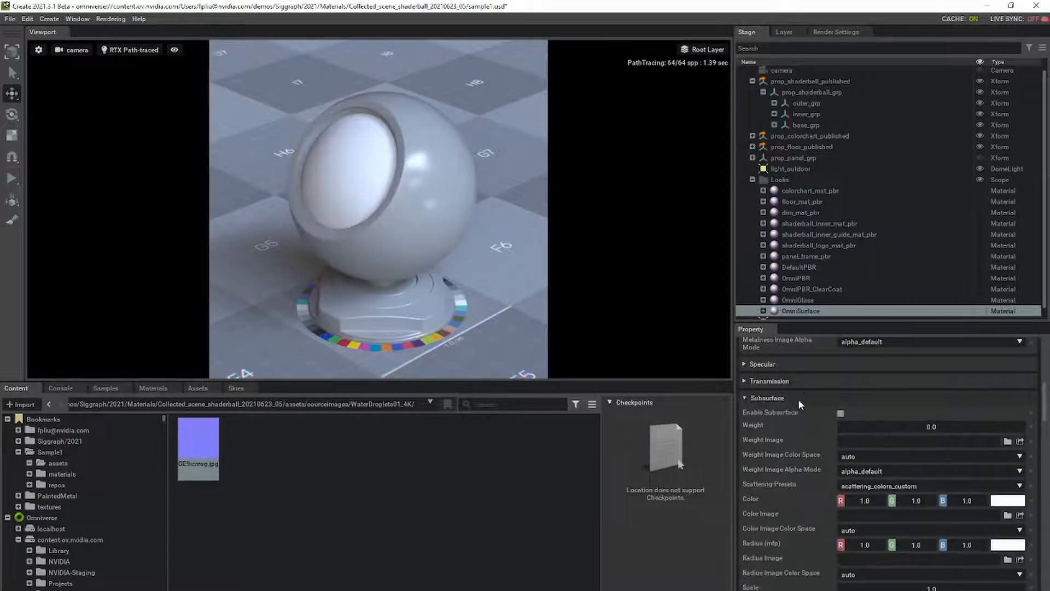
scroll(799, 403, down, 5)
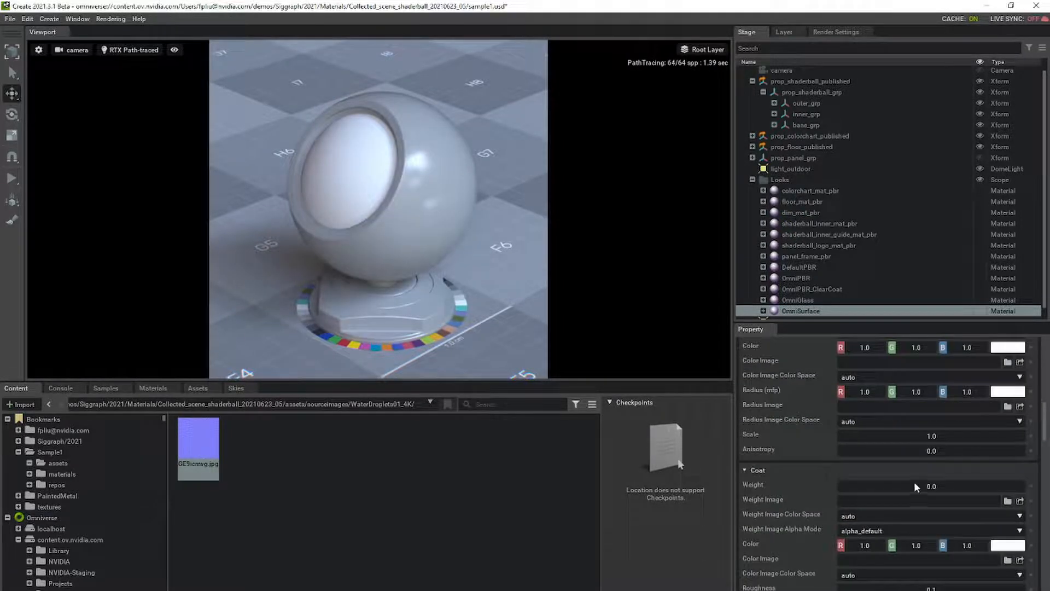
Try sheen on the OmniSurface material with a purple color of RGB 0.63472, 0.06447, 0.89873, and reset the sheen weight
click(789, 469)
drag(912, 502, 1015, 503)
click(1008, 562)
click(974, 395)
click(1002, 471)
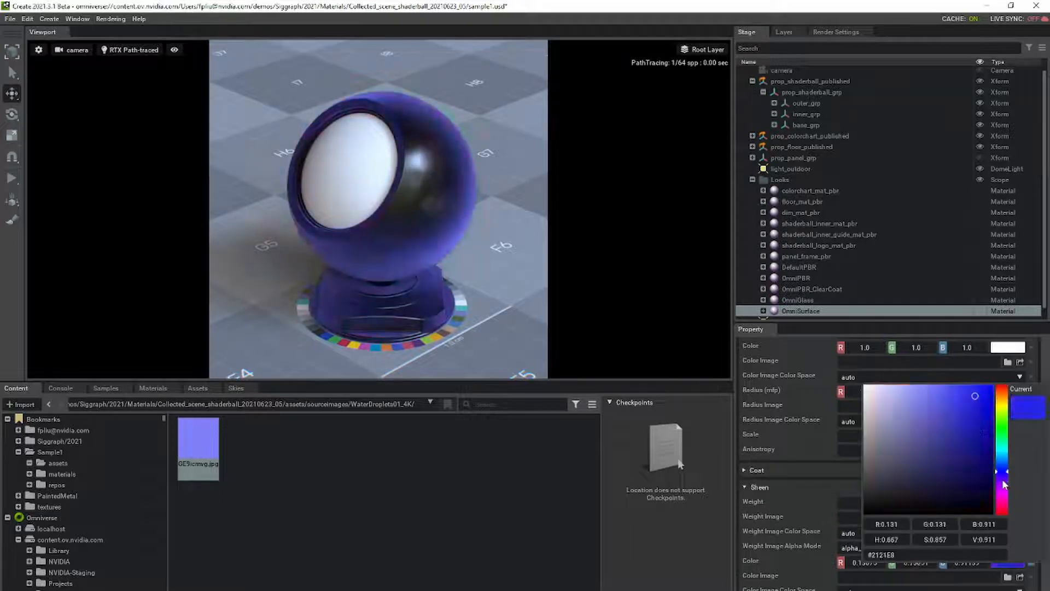
click(1003, 483)
click(984, 398)
click(664, 332)
click(1031, 502)
scroll(829, 487, down, 1)
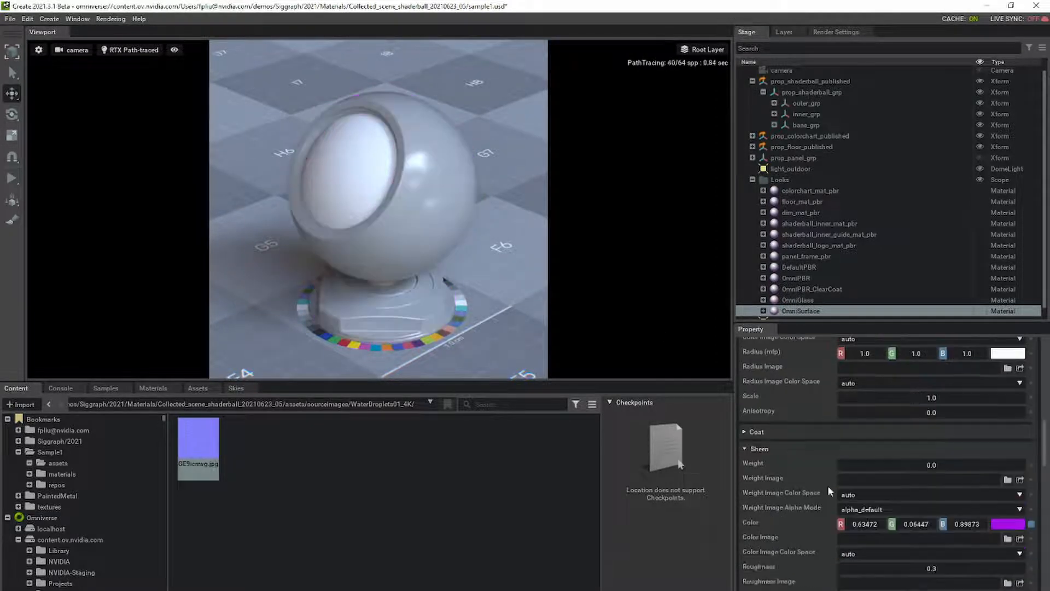
Enable subsurface on the OmniSurface material with a weight of 1.0 and an off-white color of RGB 0.92405, 0.9053, 0.84607
click(760, 448)
drag(929, 481, 886, 484)
click(767, 467)
scroll(768, 467, up, 5)
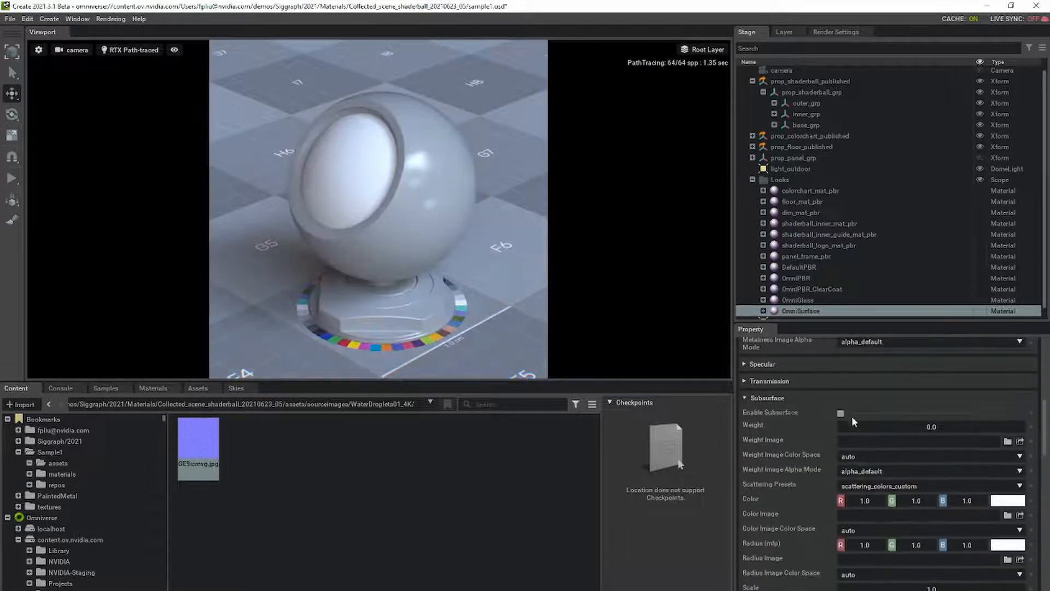
click(841, 413)
click(1002, 500)
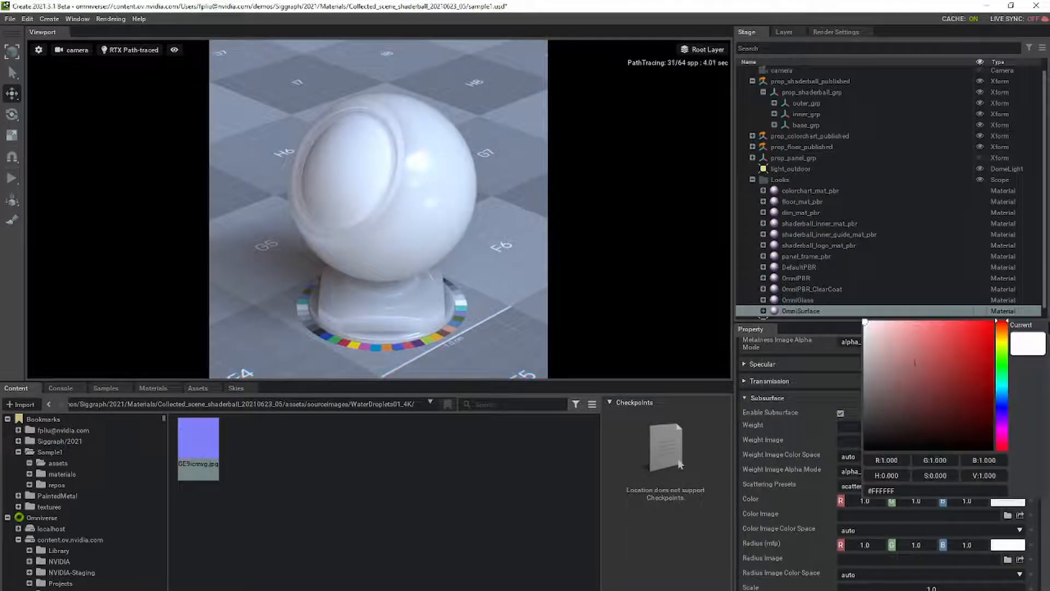
click(875, 331)
click(1002, 338)
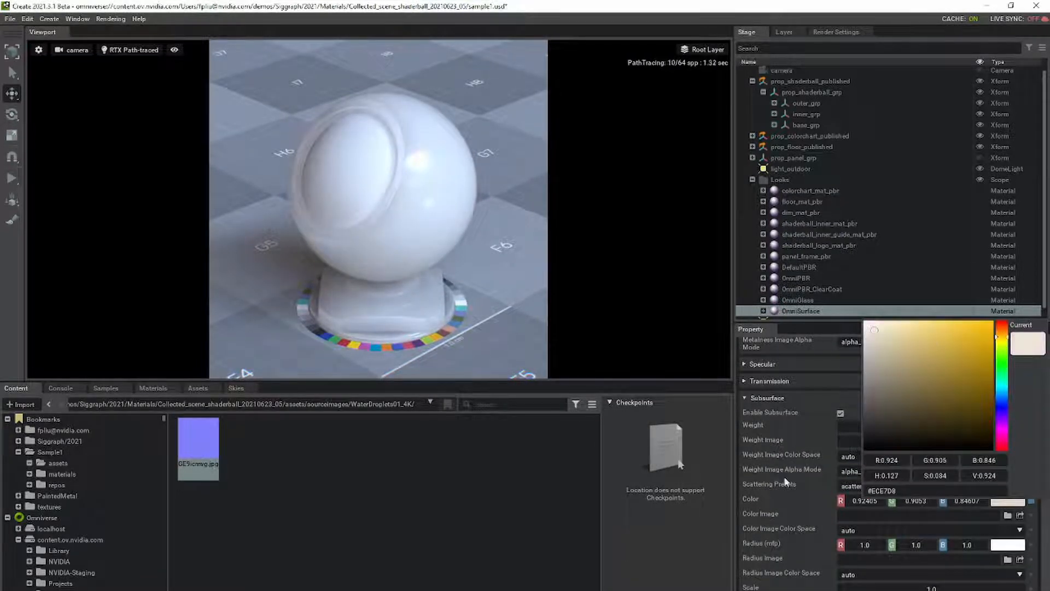
click(785, 478)
Set the OmniSurface subsurface radius (mfp) to an orange color of RGB 10.0, 6.51899, 1.13924 with a brightness of 10
click(1008, 545)
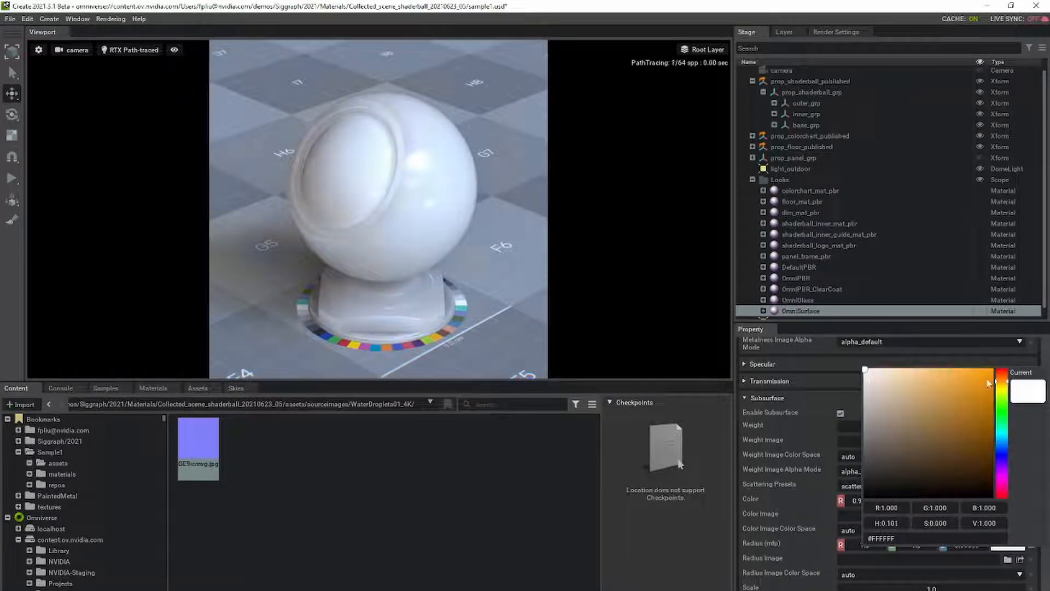
click(979, 375)
text(10)
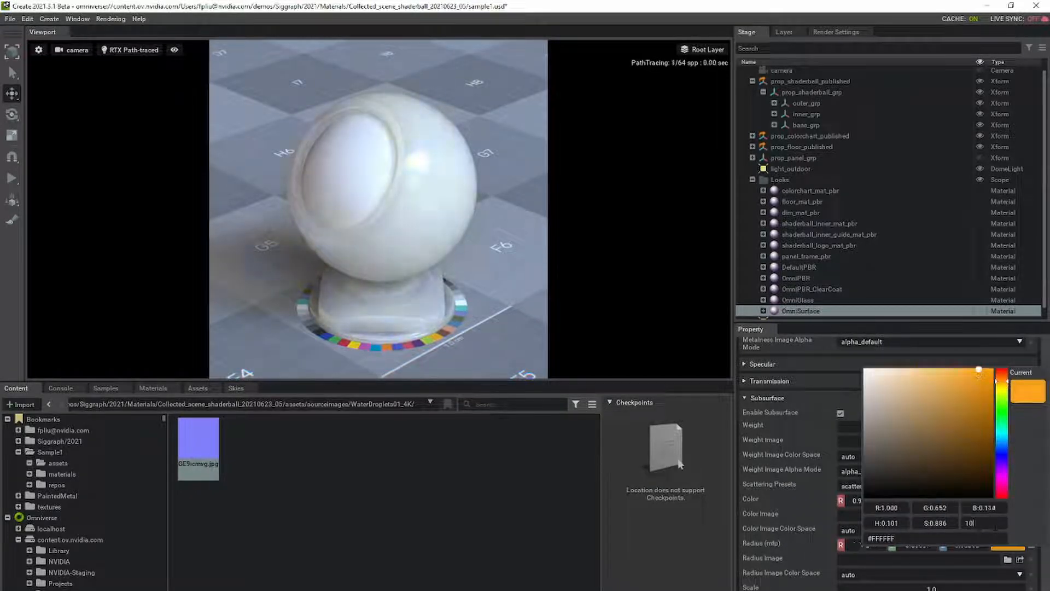
key(Return)
Try a reduced subsurface scale down to 0.01 on the OmniSurface material and undo it
click(830, 583)
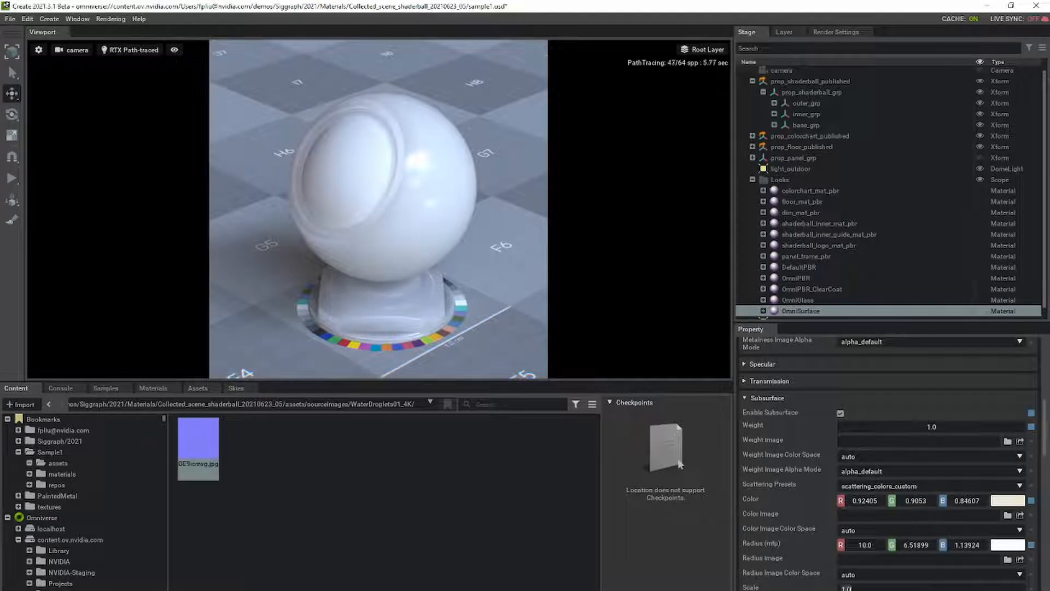
key(BackSpace)
key(BackSpace)
key(BackSpace)
text(0.1)
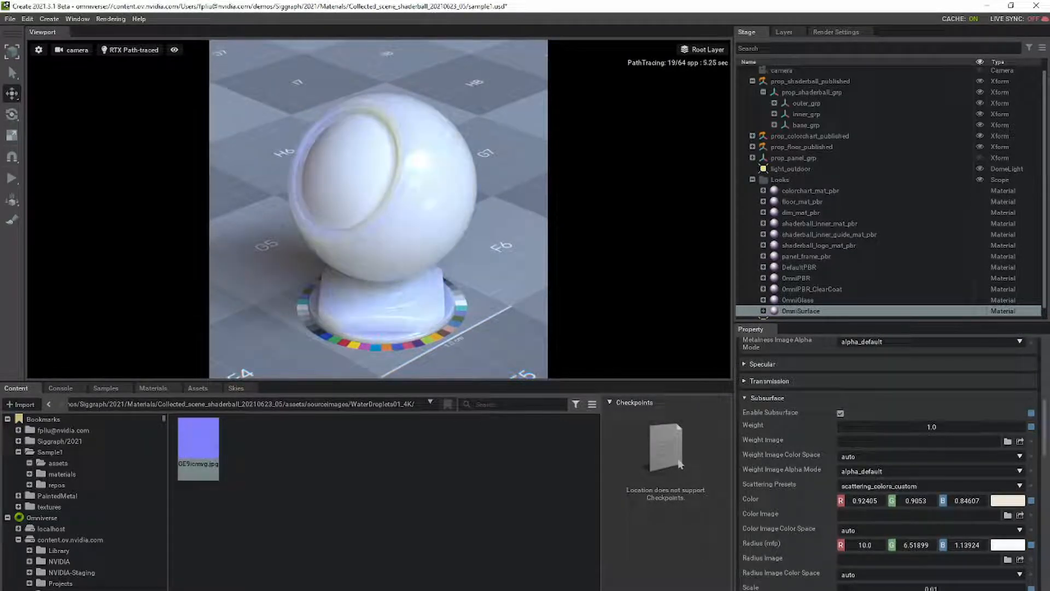
key(ctrl+z)
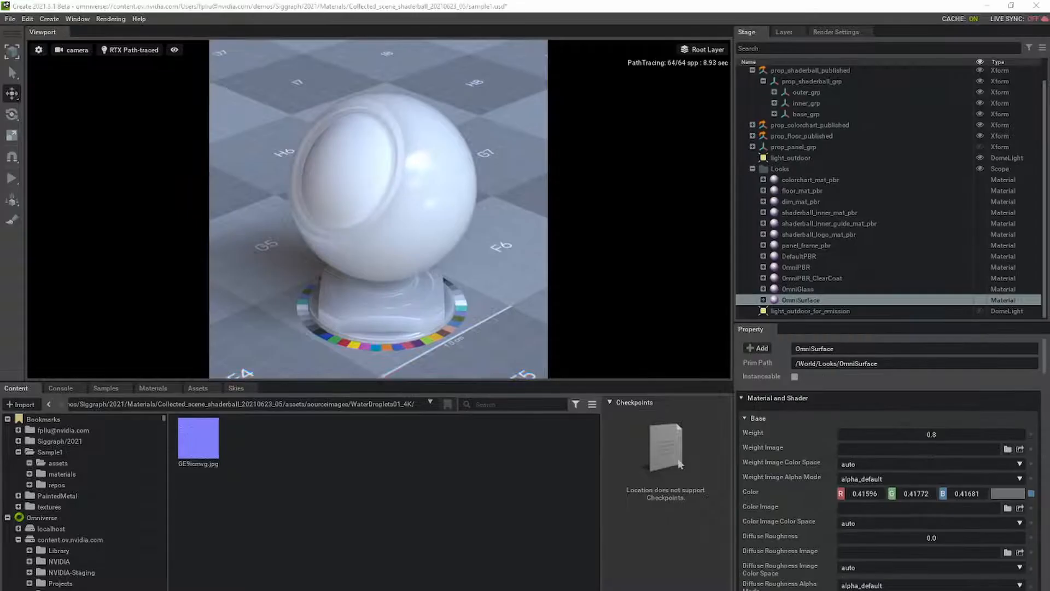
Create an OmniSurfaceLite material on outer_grp and base_grp of the shaderball
click(453, 235)
shift+click(427, 291)
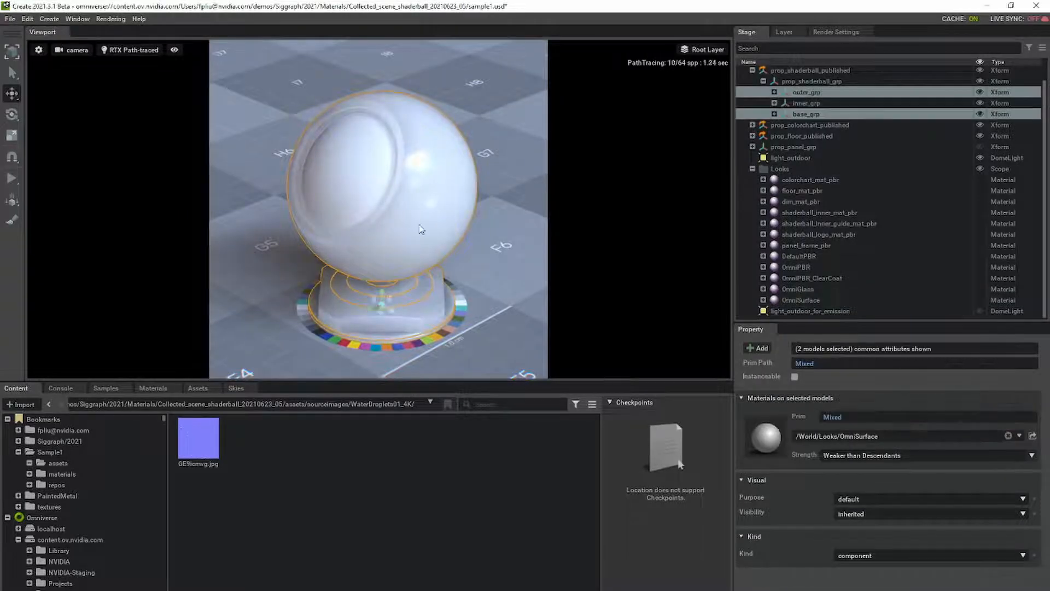
right_click(421, 229)
mouse_move(455, 247)
mouse_move(564, 327)
click(612, 386)
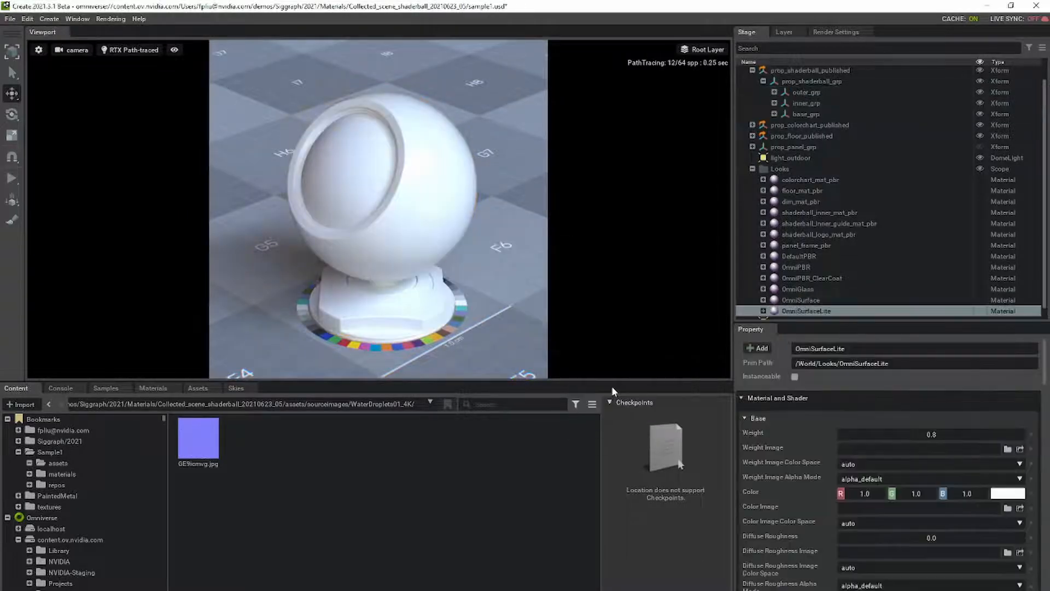
Give the OmniSurfaceLite material a dark purple base color and a metalness of 1.0
scroll(870, 255, down, 1)
click(1006, 492)
drag(963, 357, 935, 418)
drag(995, 390, 1008, 435)
click(876, 543)
scroll(853, 520, down, 5)
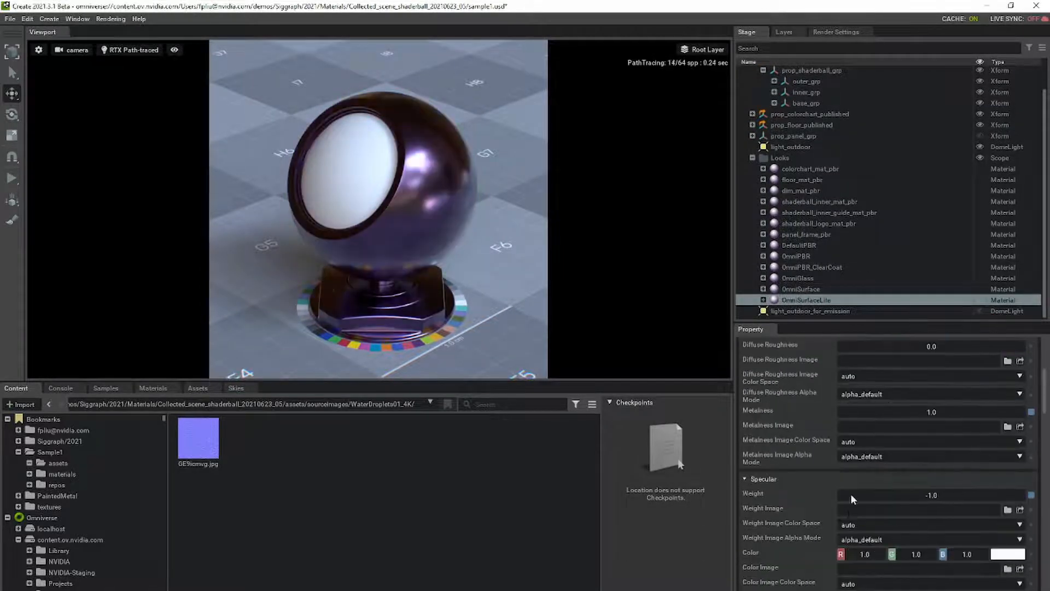
Try a coat weight of 1.1 on the OmniSurfaceLite material and set its specular roughness to 0.3
scroll(864, 506, down, 2)
drag(888, 520, 1032, 540)
scroll(901, 504, down, 6)
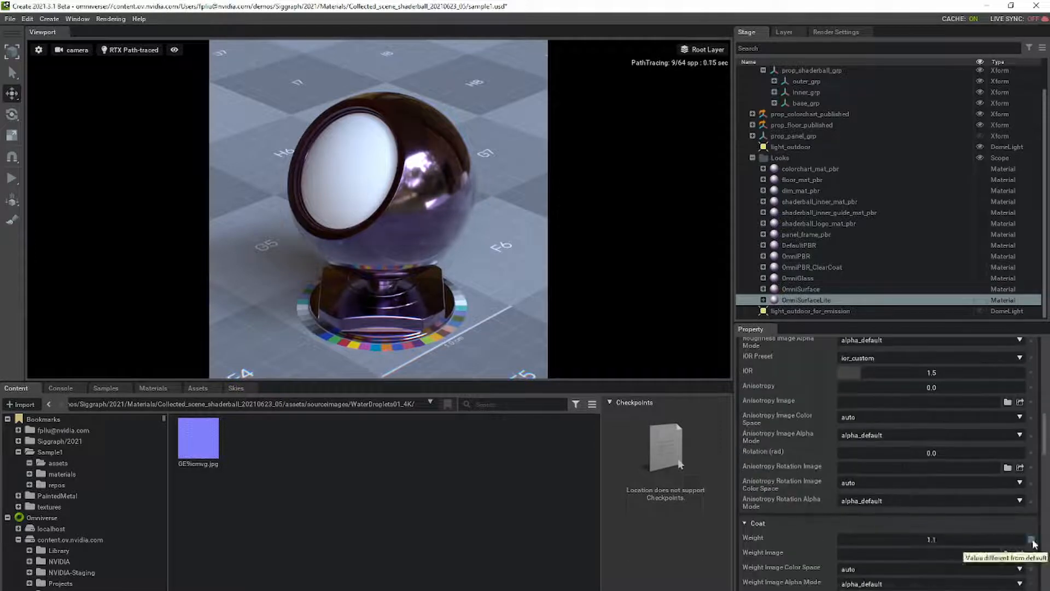
scroll(920, 495, up, 5)
key(Return)
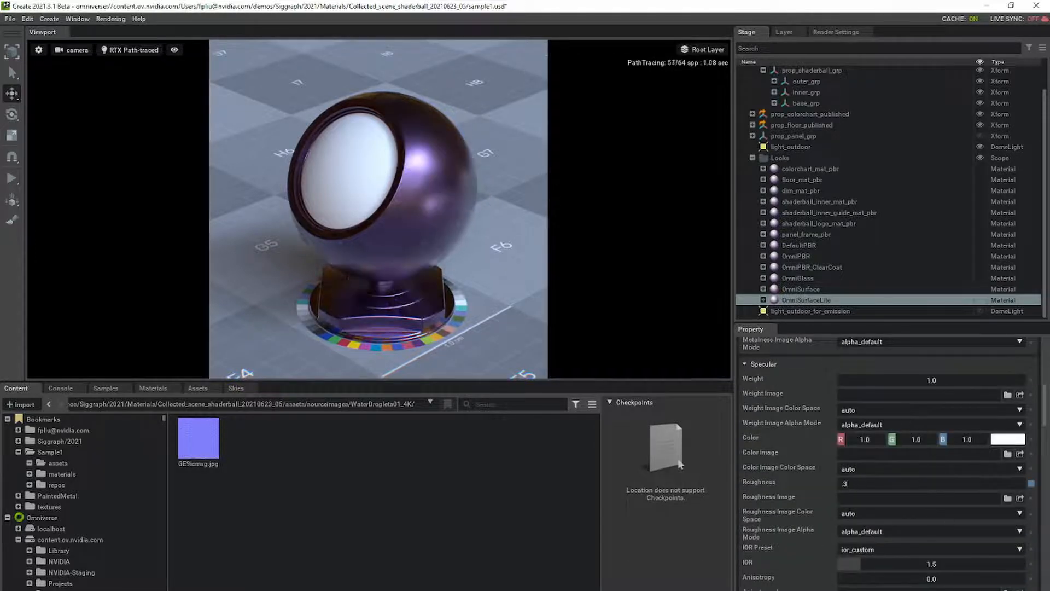
Set the OmniSurfaceLite emission weight to 1.0, hide light_outdoor and show light_outdoor_for_emission
scroll(936, 517, down, 10)
scroll(887, 517, down, 1)
drag(897, 417, 1005, 429)
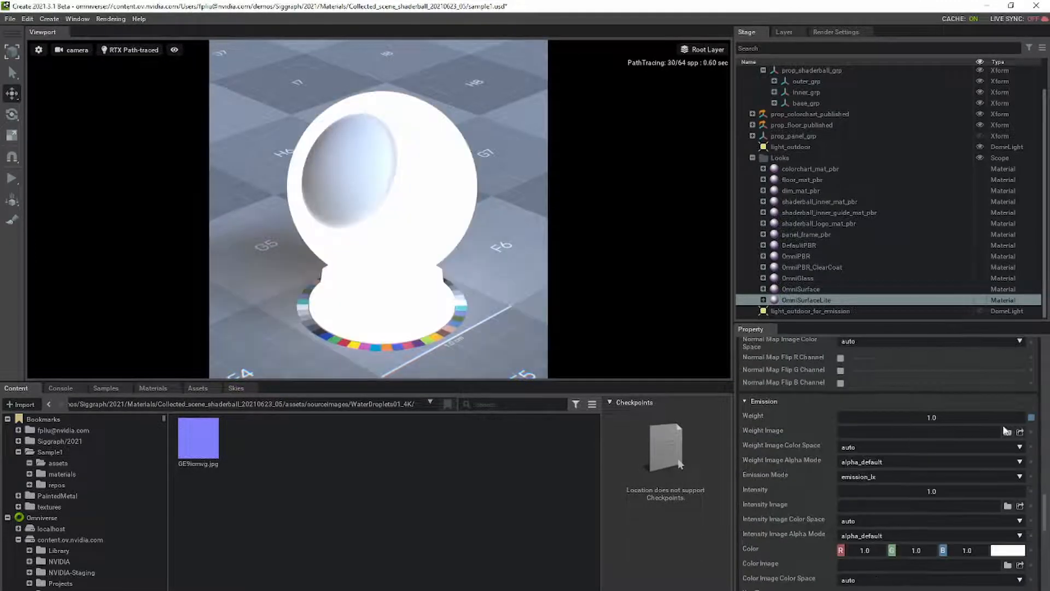
click(980, 147)
click(980, 310)
Assign the specular texture from sourceimages/abstract_3/4K-abstract_3 as the emission intensity image, with the image alpha mode alpha_red
scroll(930, 438, down, 1)
click(58, 463)
double_click(198, 442)
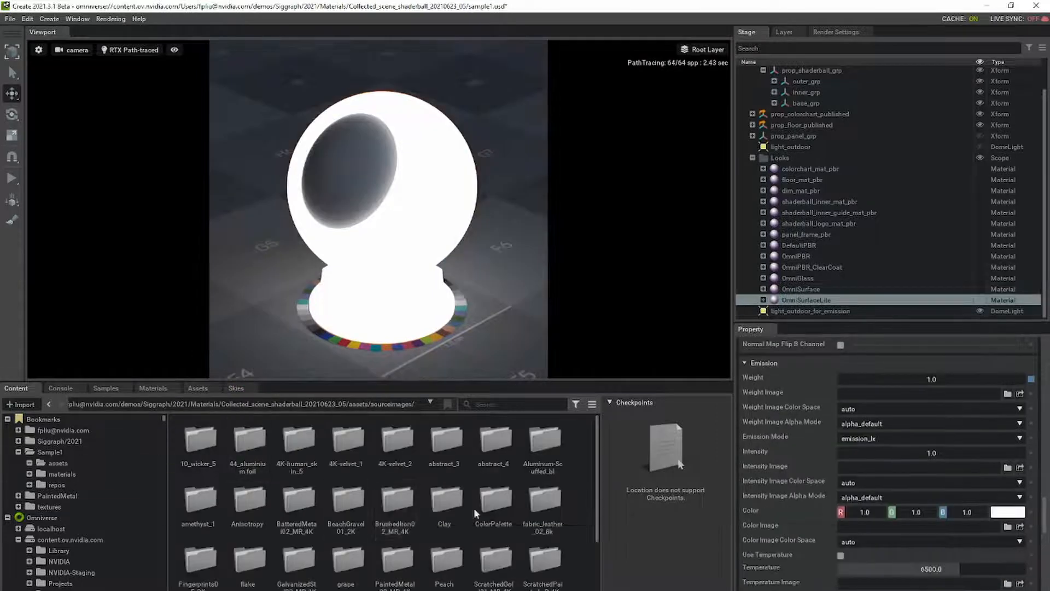
double_click(445, 446)
double_click(200, 443)
drag(300, 445, 907, 452)
click(865, 497)
click(868, 517)
Set the emission intensity to 5 and assign 4K-abstract_3-diffuse.jpg as the emission color image
double_click(907, 452)
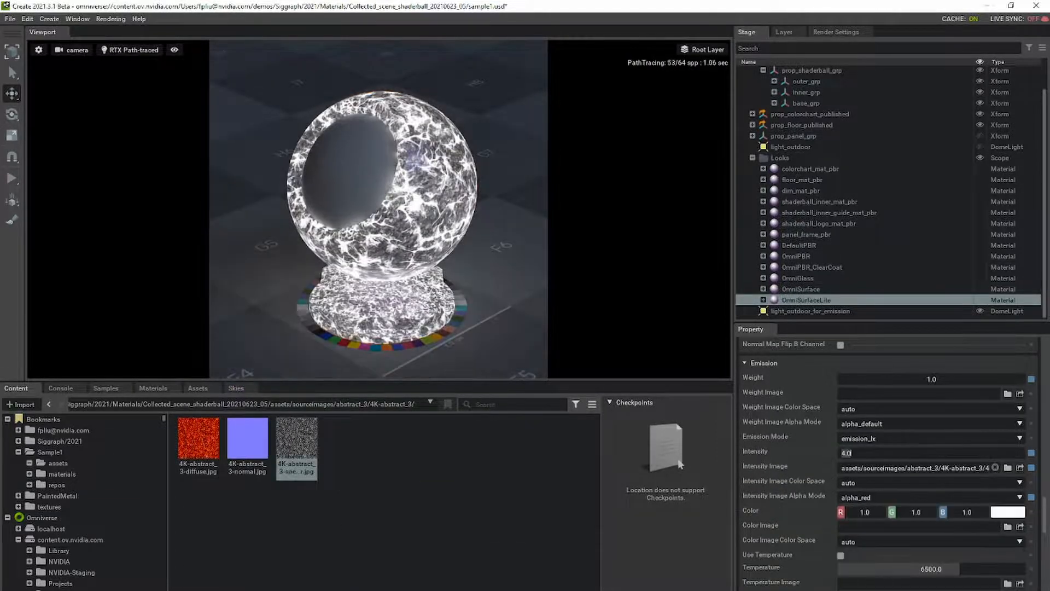
text(5)
key(Return)
scroll(884, 541, down, 2)
drag(198, 442, 874, 452)
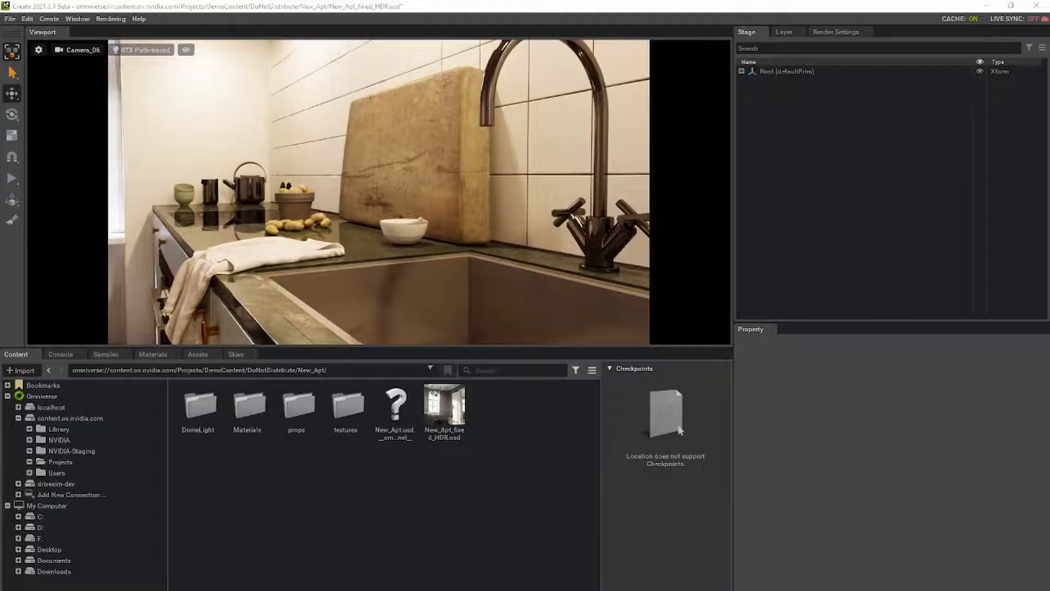
Show the vMaterials collection in the material library
click(153, 354)
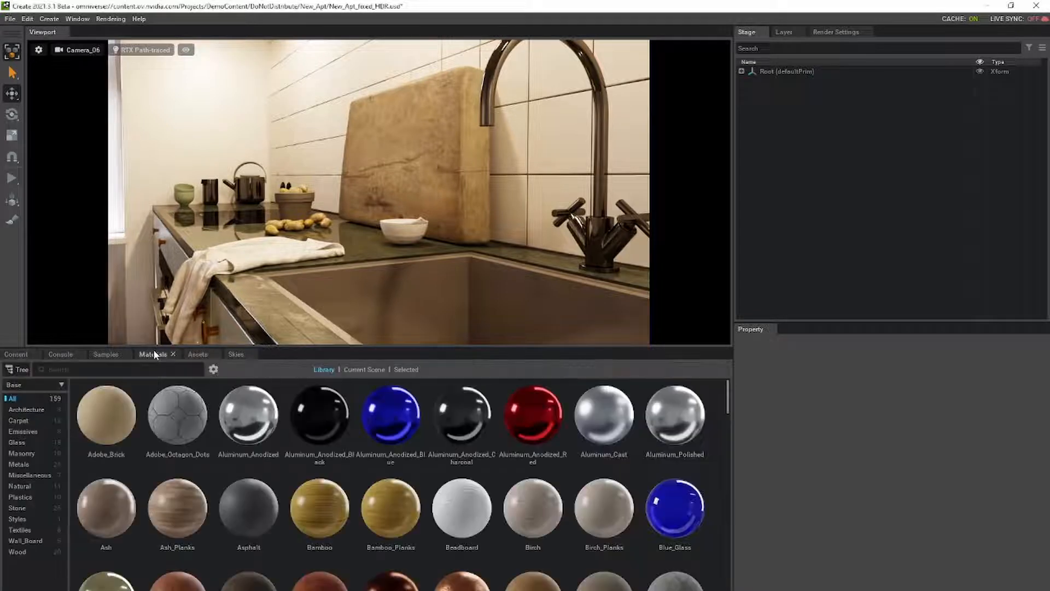
click(28, 384)
click(31, 408)
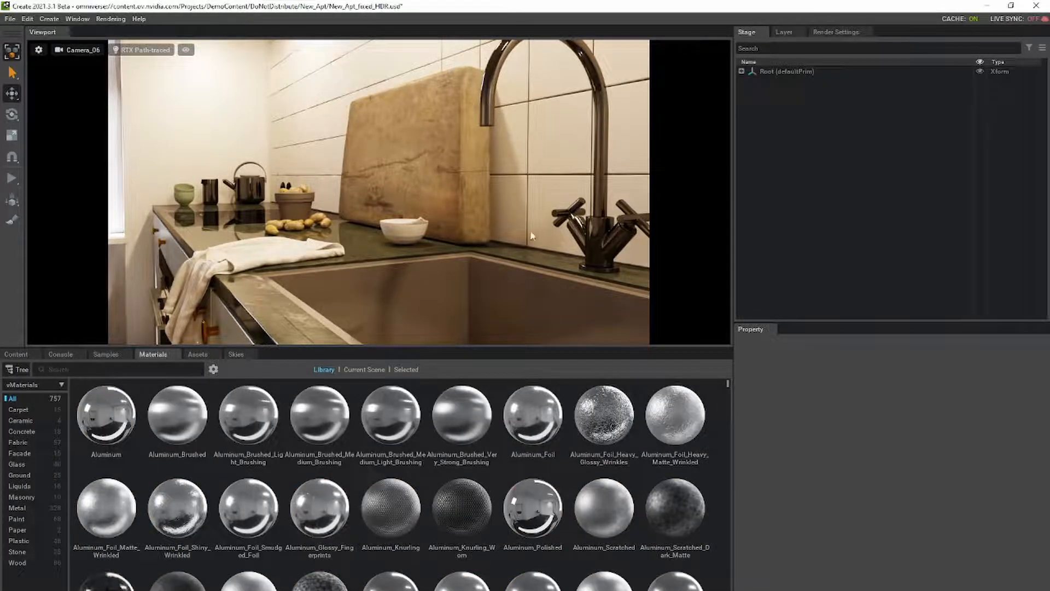
Create an OmniSurface BrushedMetal preset material on the Water_Tap mesh
click(596, 229)
right_click(599, 229)
mouse_move(641, 251)
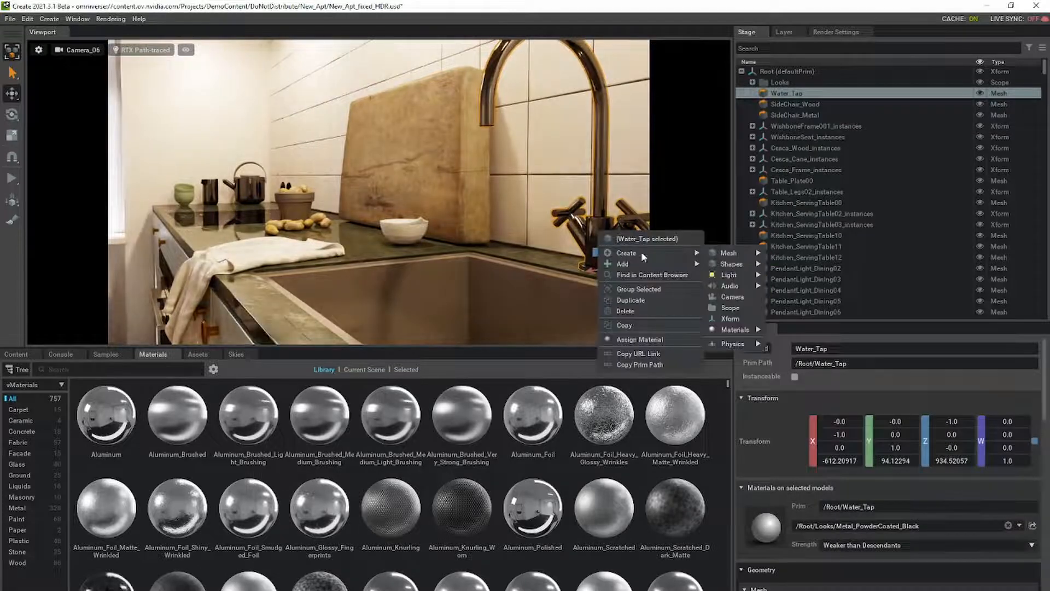
mouse_move(739, 329)
mouse_move(832, 406)
click(917, 231)
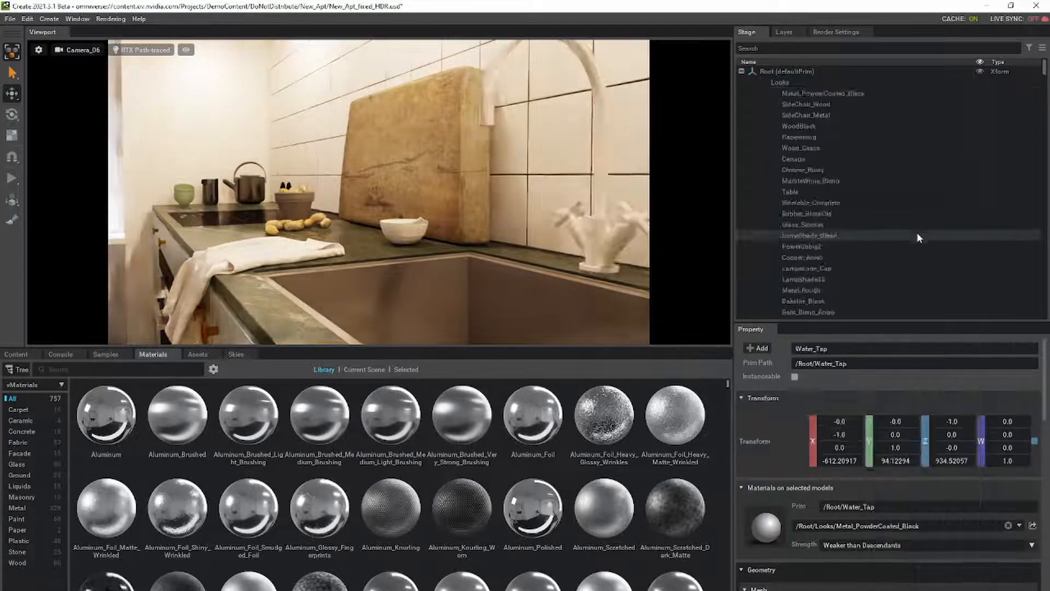
Create an OmniSurface Copper preset material on the four teapot meshes from TeaPot_Spout to Teapot_Body
click(264, 200)
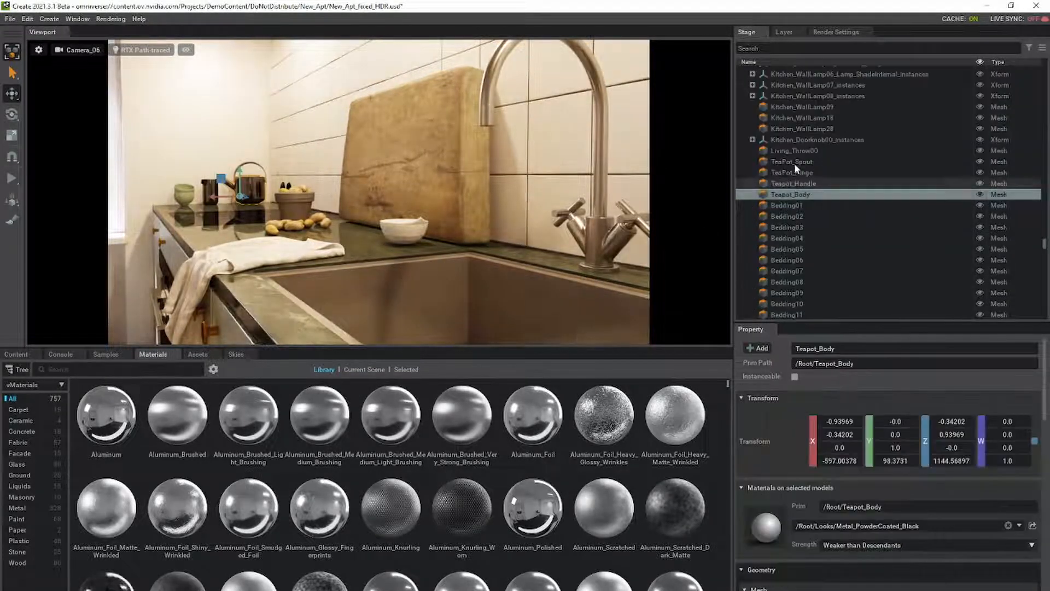
shift+click(796, 163)
right_click(795, 164)
mouse_move(826, 187)
mouse_move(920, 264)
mouse_move(821, 341)
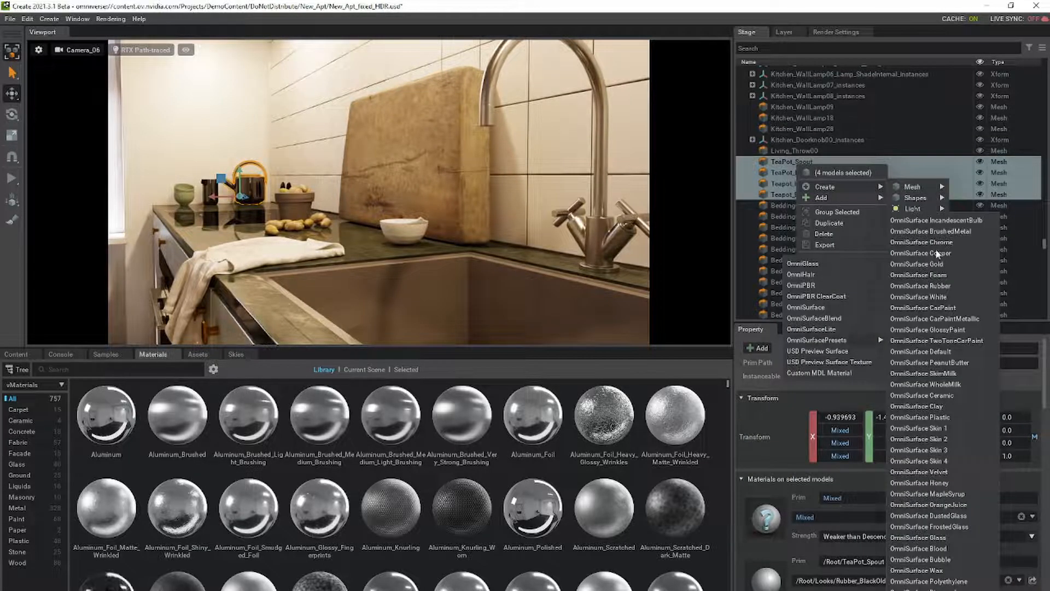
click(937, 251)
Find Gravel in the Base material library and apply it to the kitchen worktop
click(258, 306)
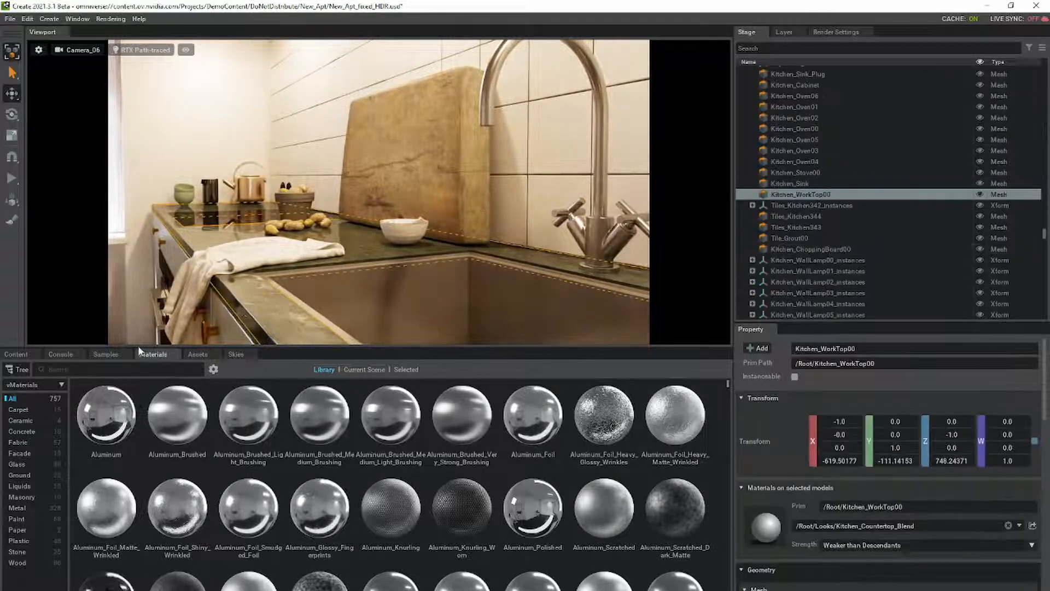
click(61, 385)
click(23, 394)
click(93, 369)
text(gravel)
drag(106, 414, 306, 262)
Find the Gravel material in the stage and set its texture scale to 8.0 in X and Y
text(grave)
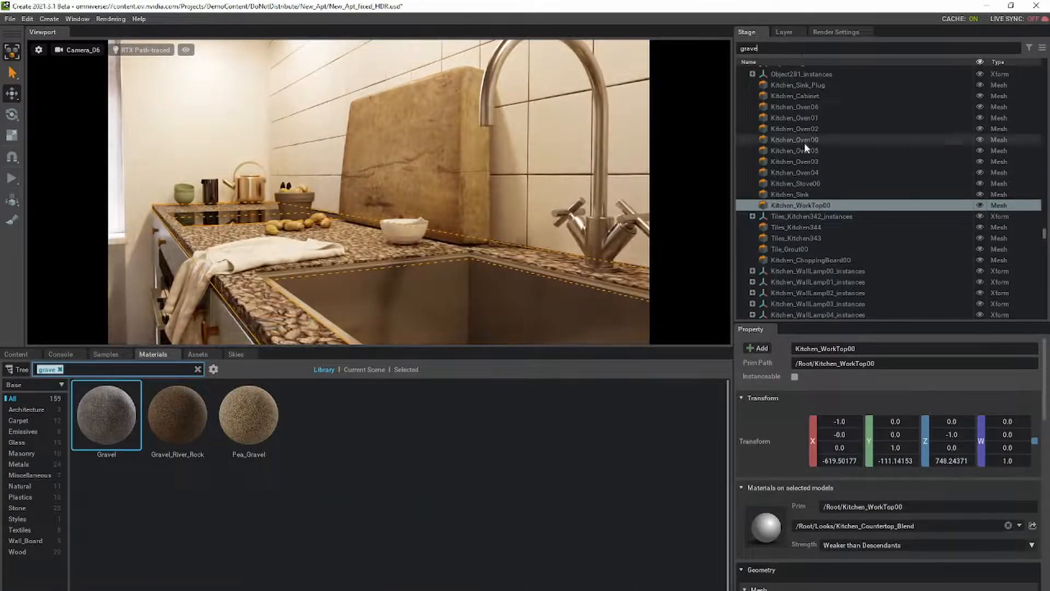
key(Return)
click(813, 71)
scroll(881, 517, down, 5)
scroll(881, 517, down, 5)
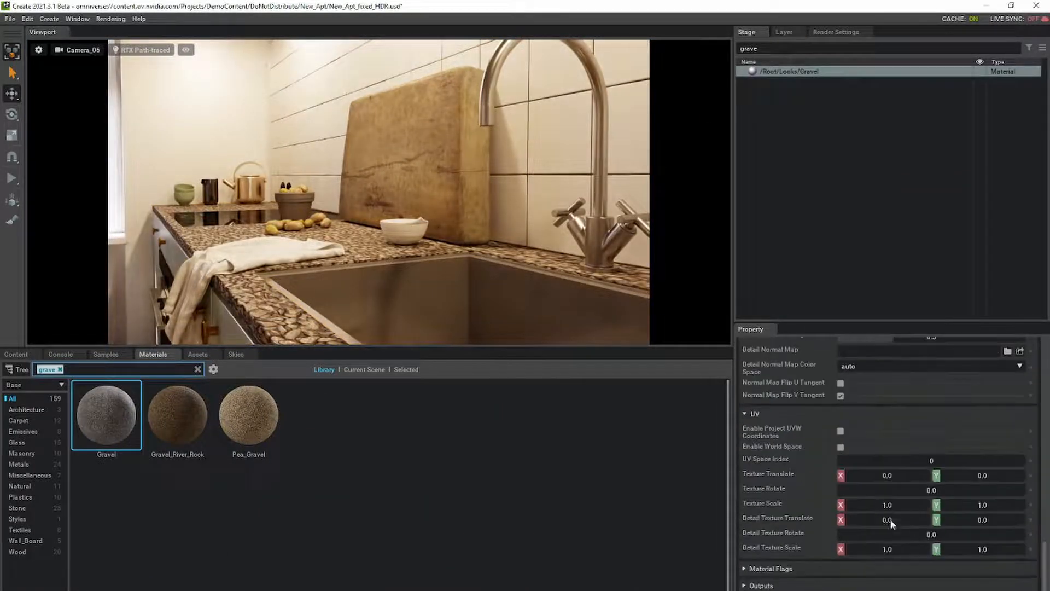
double_click(891, 504)
text(8)
key(Return)
Search the Base material library for "dar" and apply Granite_Dark to the kitchen worktop
click(198, 369)
text(dar)
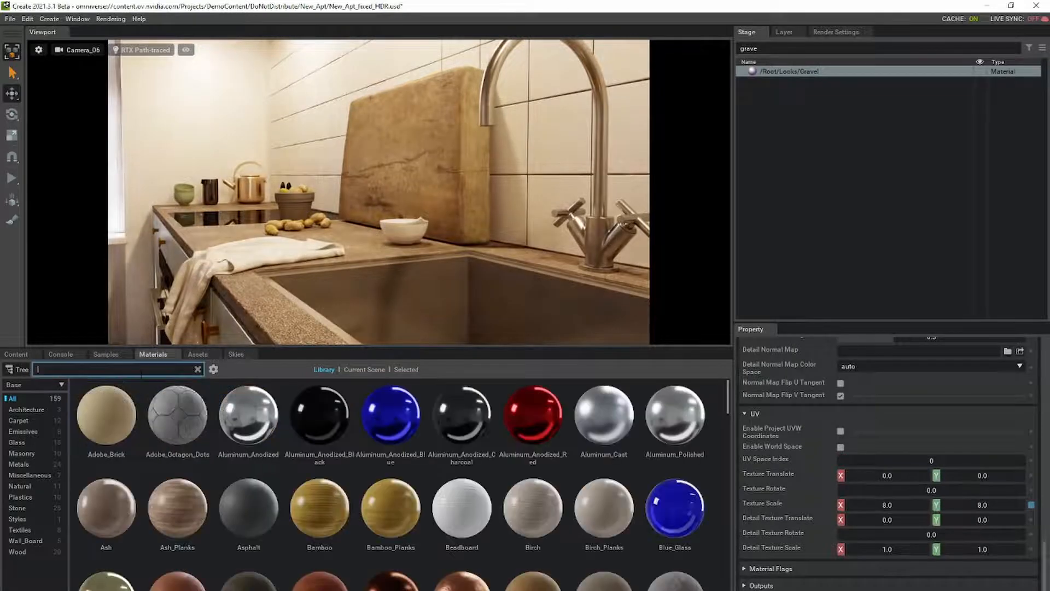
drag(105, 419, 266, 314)
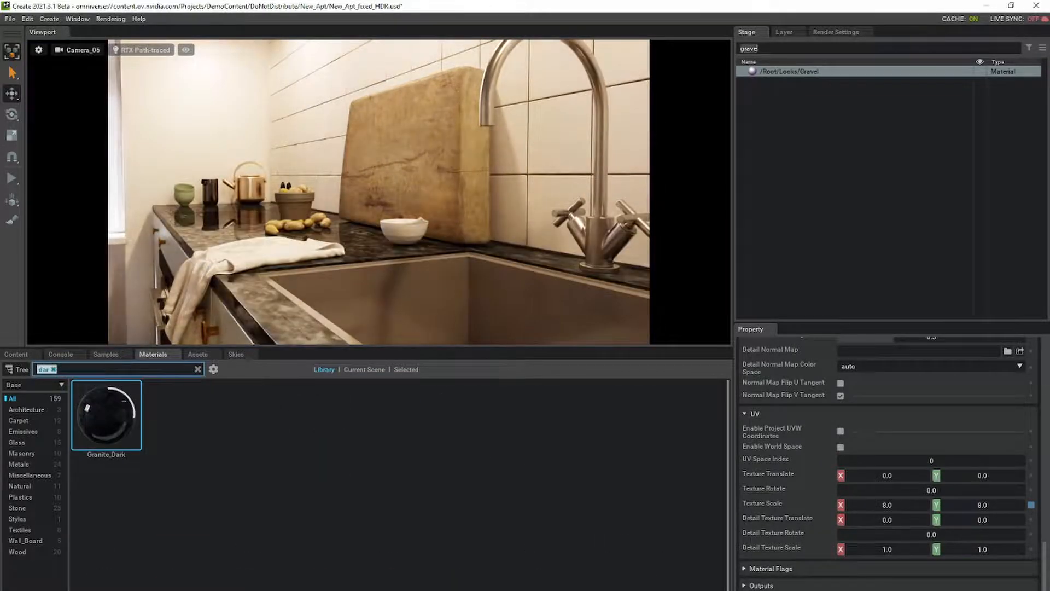
Set the Granite_Dark material's texture scale to 8.0 in X and Y
click(819, 71)
scroll(807, 531, down, 5)
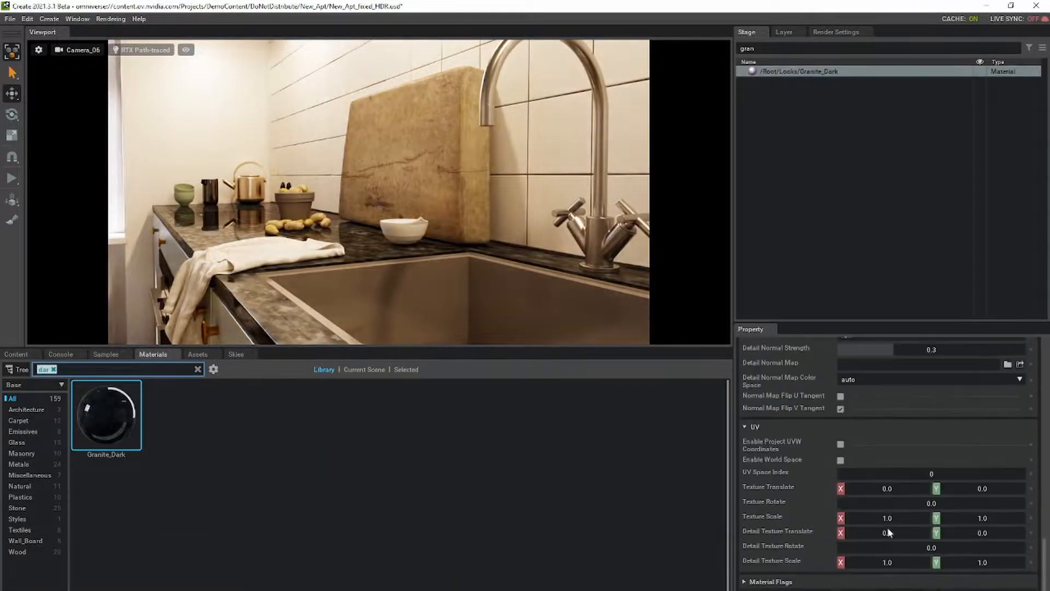
double_click(888, 518)
text(8)
key(Tab)
text(8)
key(Return)
Apply Paint_Eggshell_Light_Denim from the vMaterials Paint category to the kitchen wall Walls00_Stucco_White
click(198, 369)
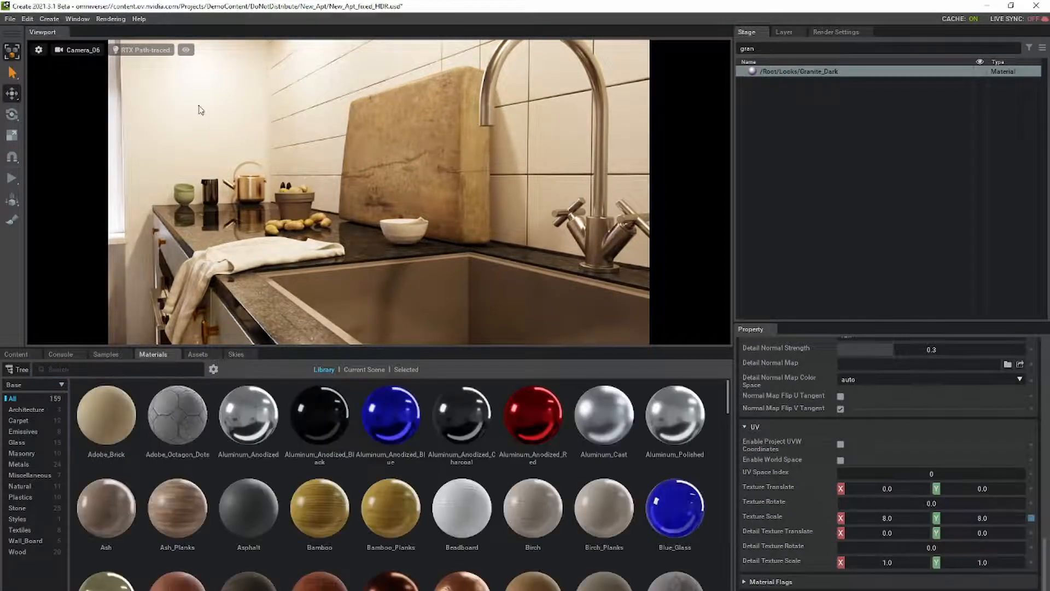
click(36, 385)
click(31, 408)
click(51, 520)
scroll(328, 487, down, 6)
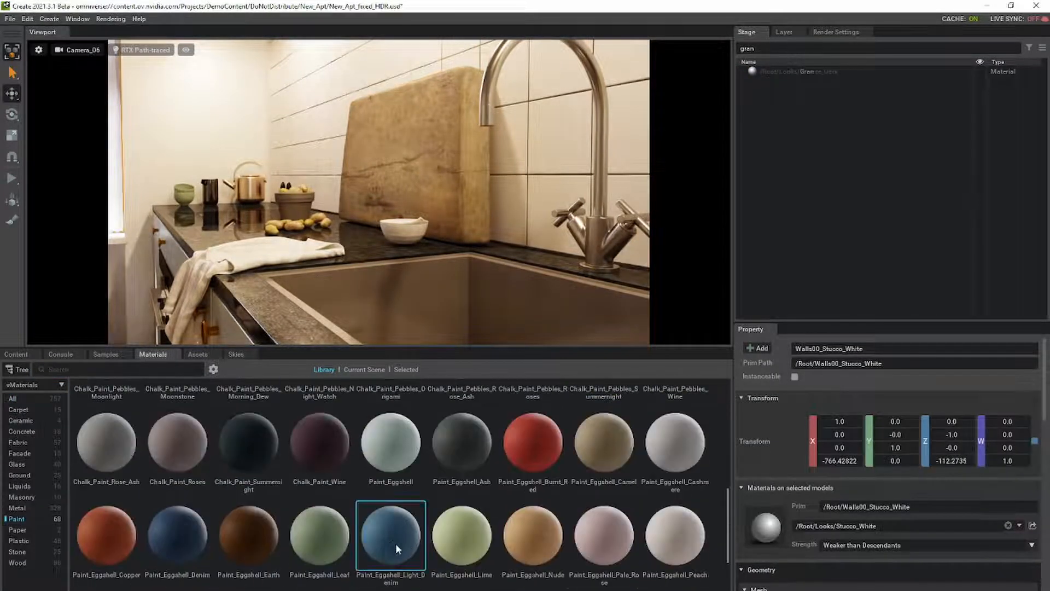
drag(396, 543, 183, 118)
click(539, 328)
click(535, 384)
click(502, 353)
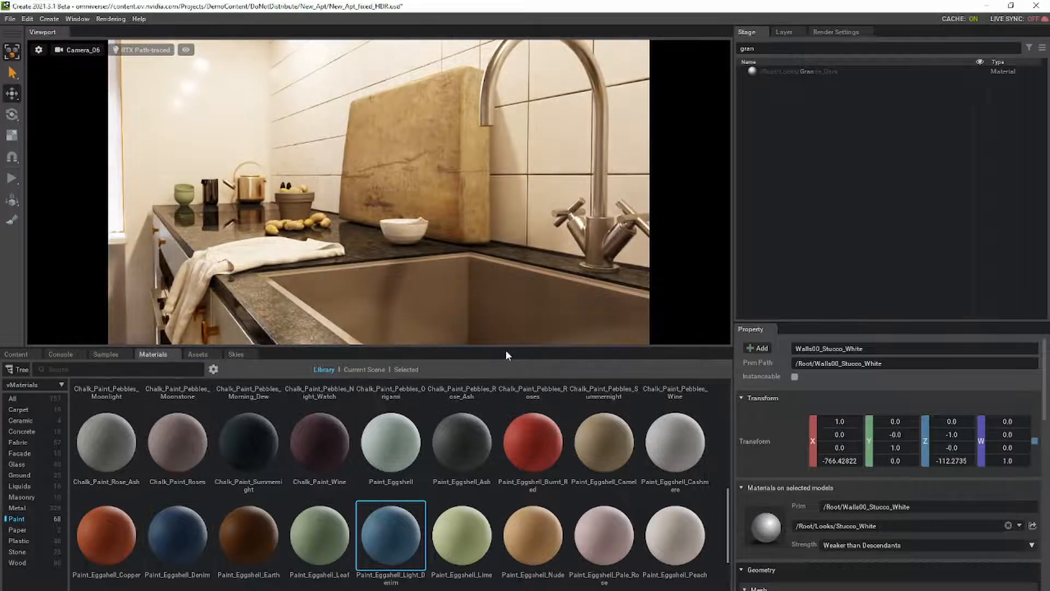
Search the vMaterials Metal category for "steel" and apply a steel material to the kitchen sink
click(340, 286)
click(24, 551)
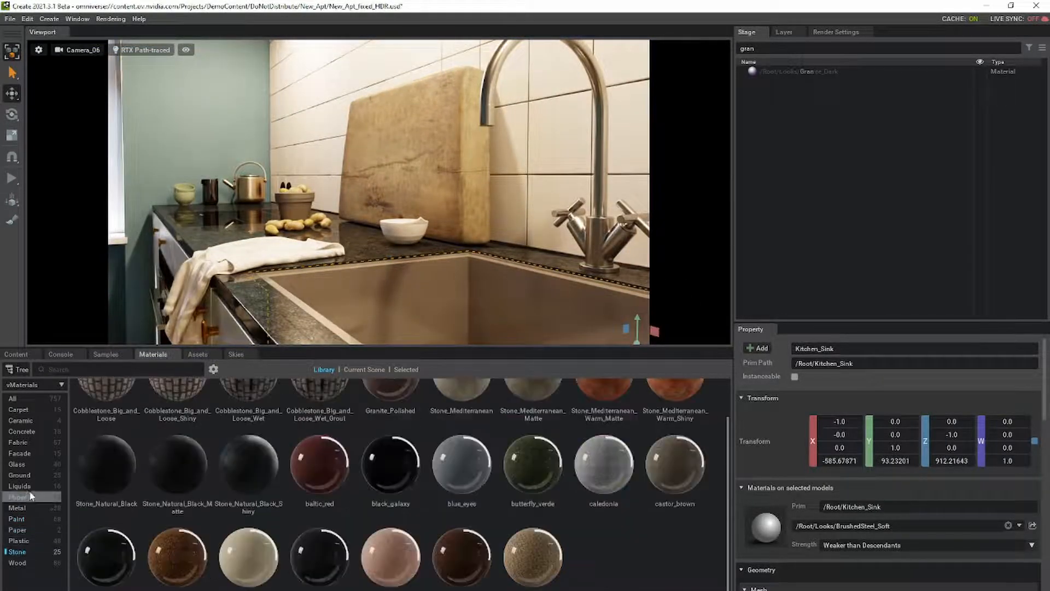
click(24, 508)
click(117, 370)
text(ste)
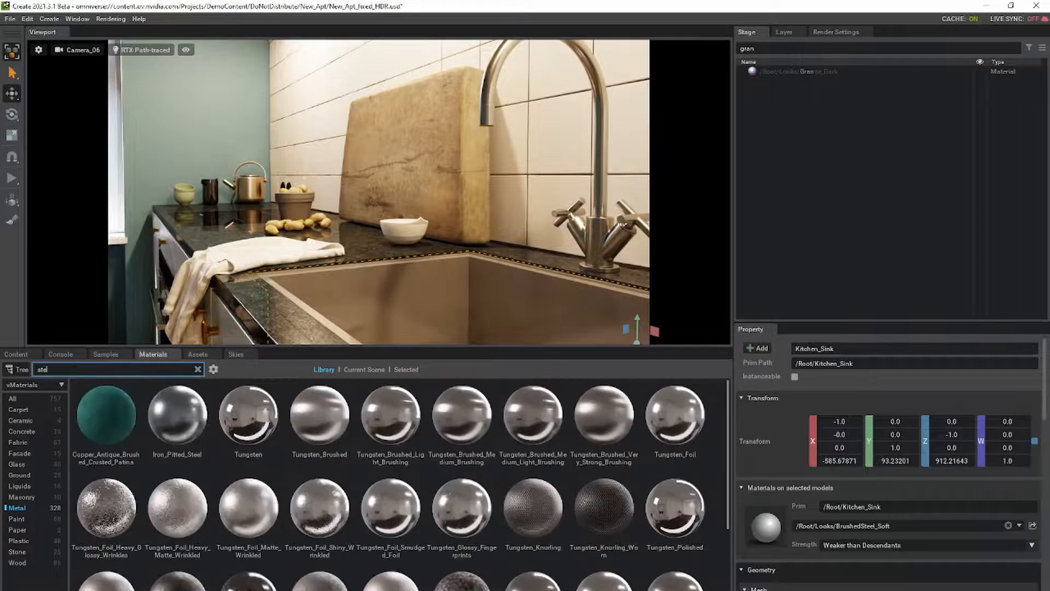
text(el)
drag(178, 414, 347, 286)
click(502, 353)
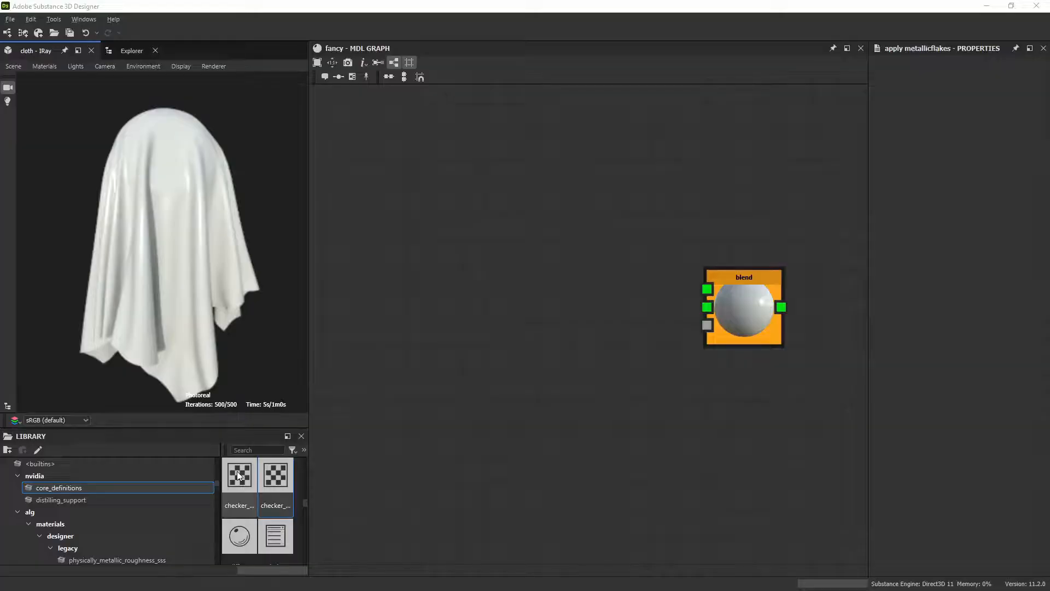
In Substance 3D Designer, add a physically_metallic_roughness node feeding the blend node's base material input
drag(707, 289, 555, 198)
text(metallic)
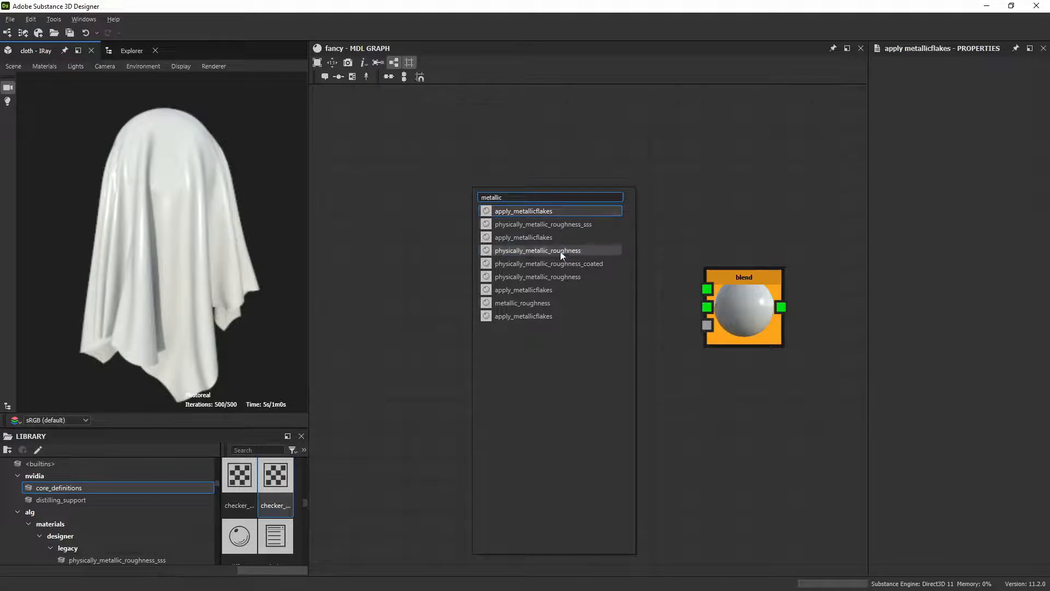
click(530, 250)
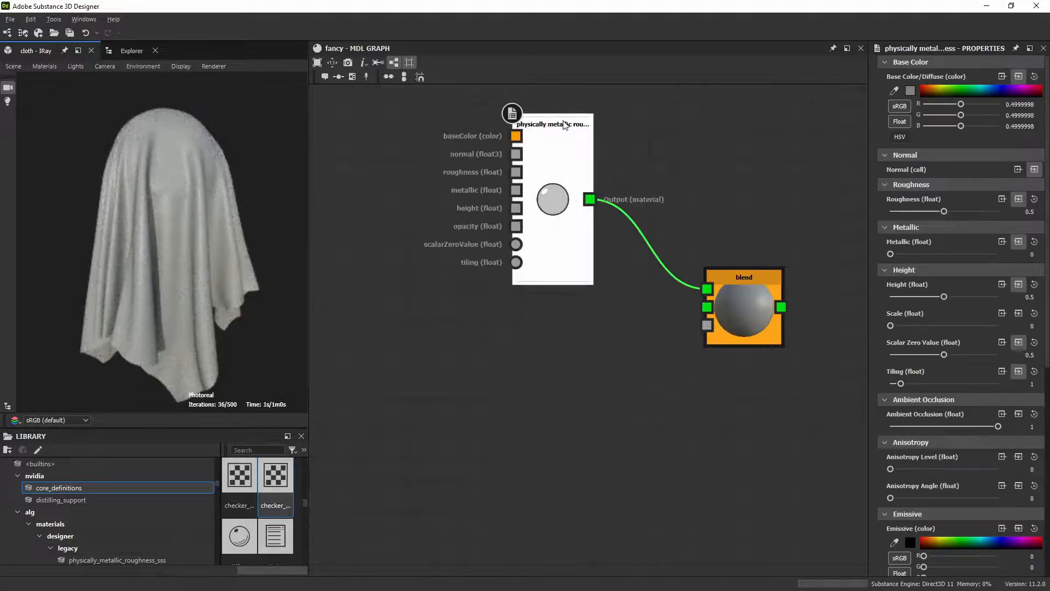
Give the metallic roughness node a bright green base color, Metallic 1, Roughness 0.23 and Anisotropy Level 0.94
click(962, 89)
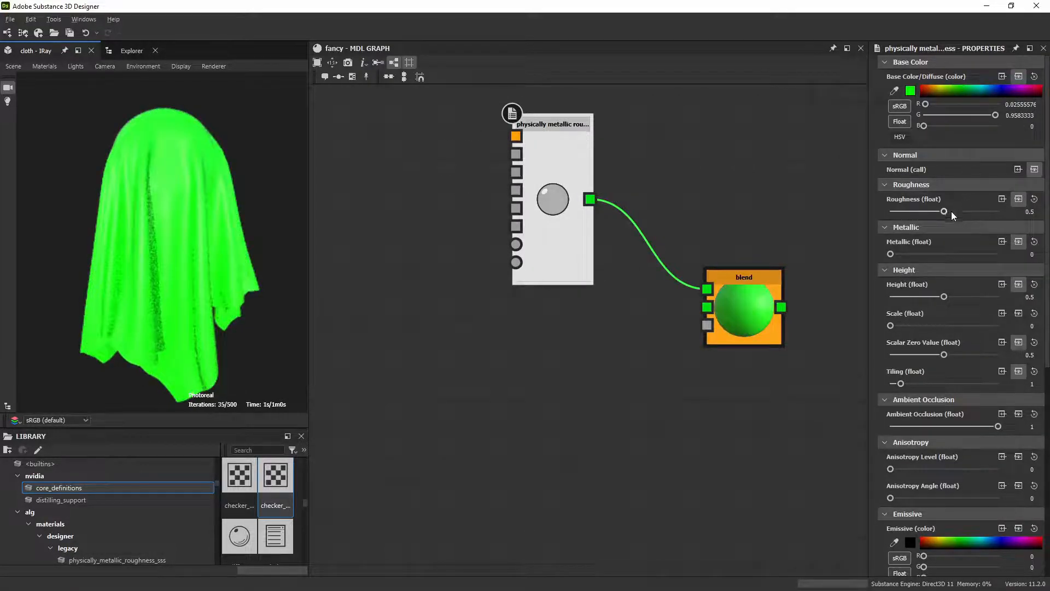
drag(890, 254, 1034, 253)
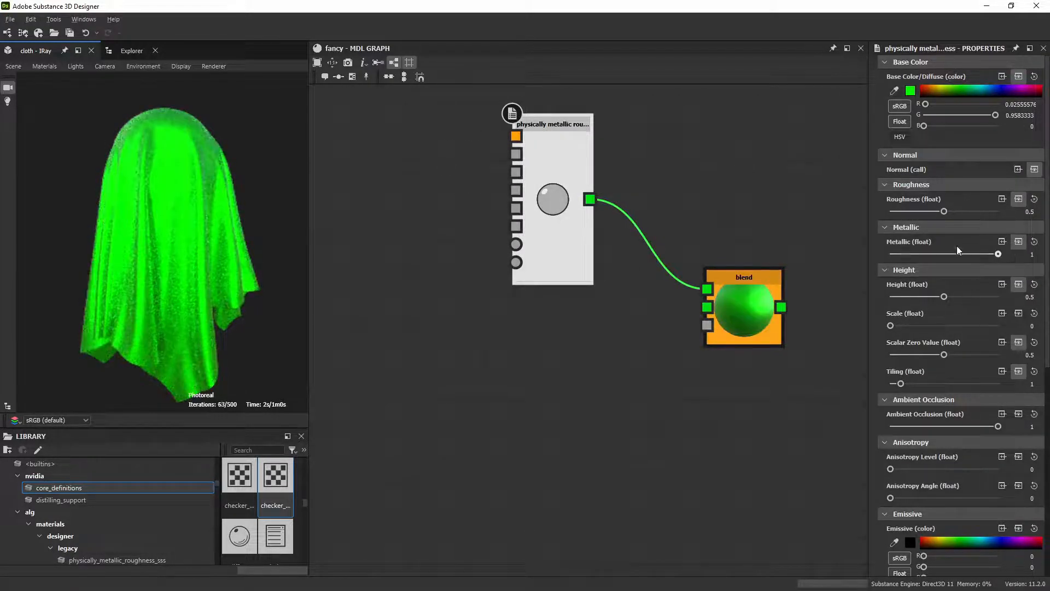
drag(944, 211, 915, 214)
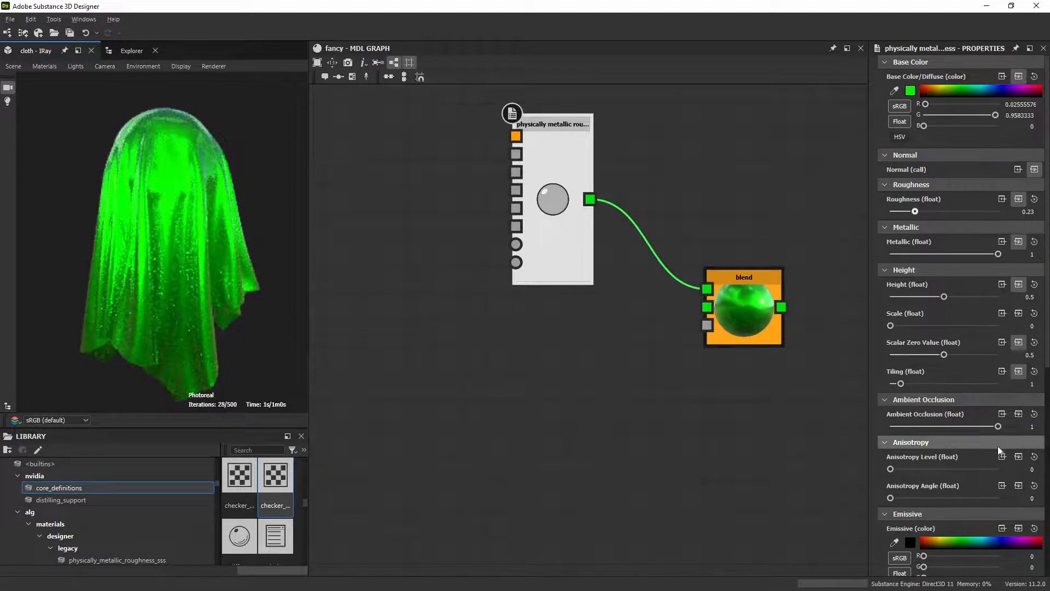
drag(890, 469, 992, 468)
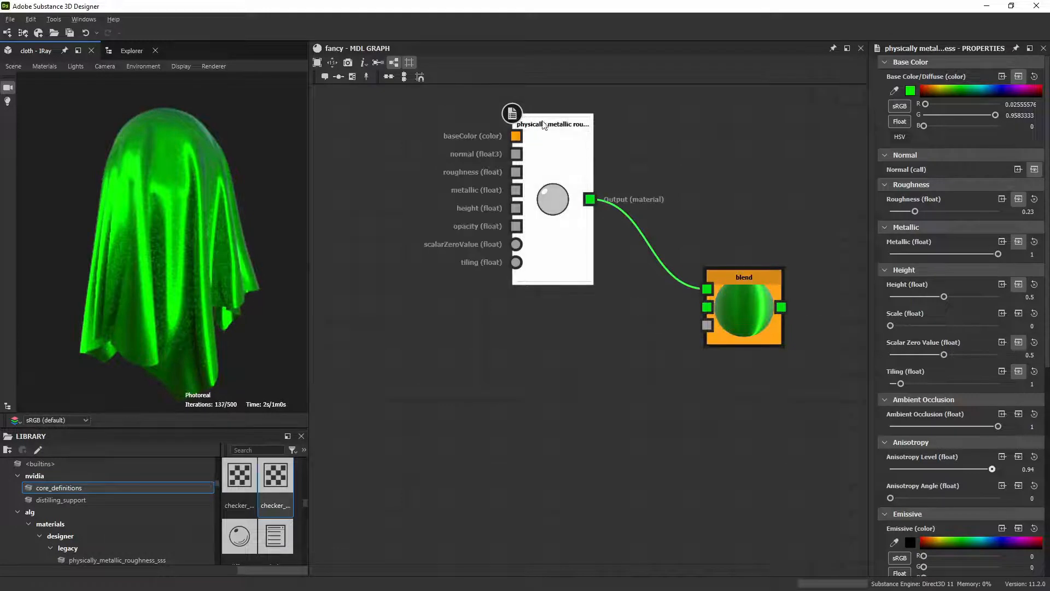
Duplicate the green metallic roughness node, connect the copy as the blend material, and set the blend weight to 0.5
key(ctrl+d)
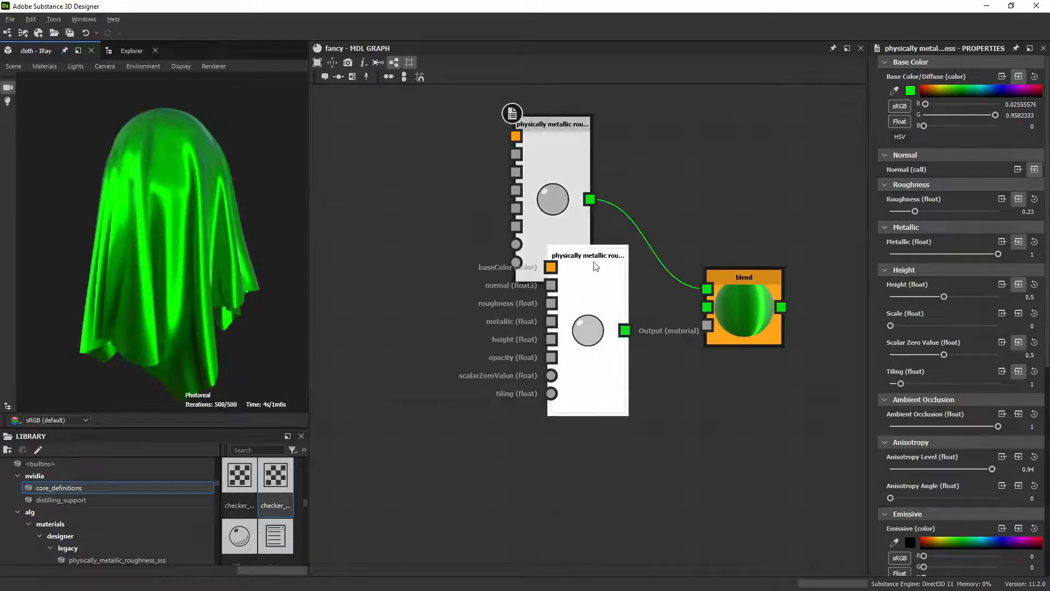
drag(595, 264, 557, 341)
drag(592, 406, 710, 309)
click(736, 316)
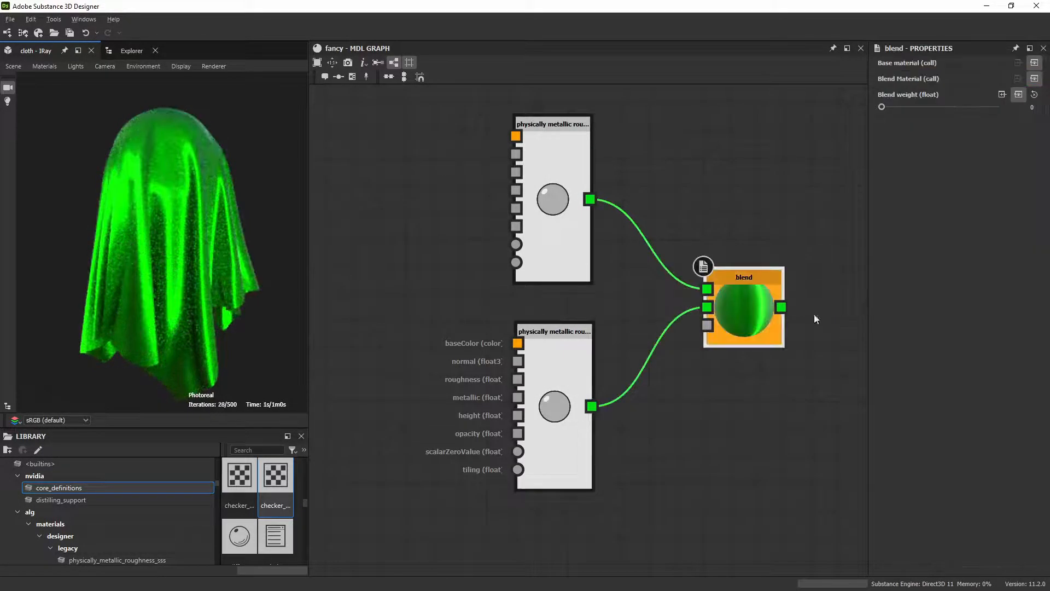
Set the duplicated node's base color to orange (1, 0.6933331, 0) and its Anisotropy Angle to 0.25
click(567, 344)
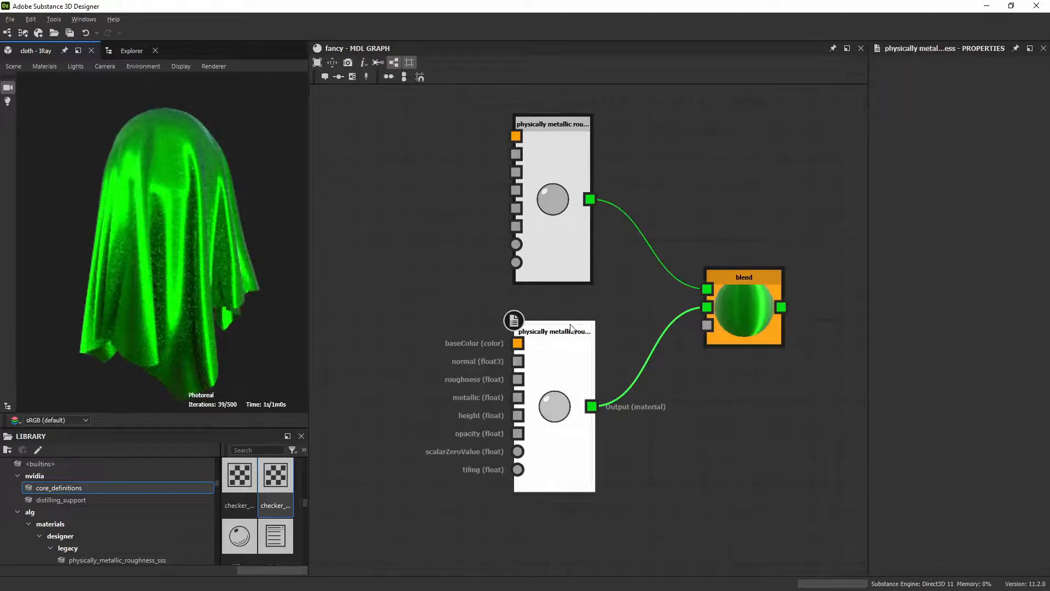
drag(952, 85, 934, 84)
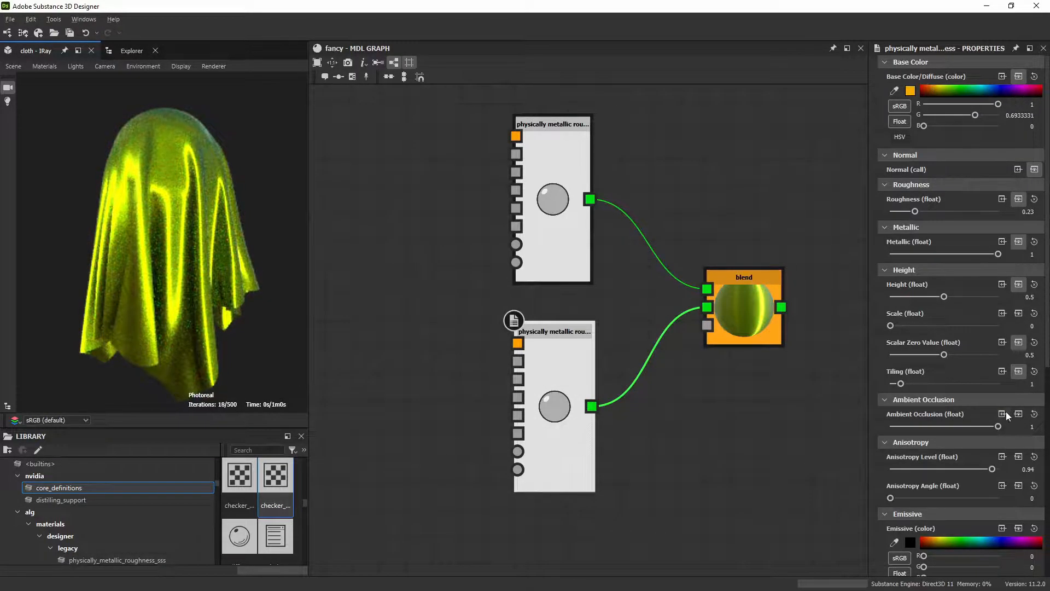
click(1031, 494)
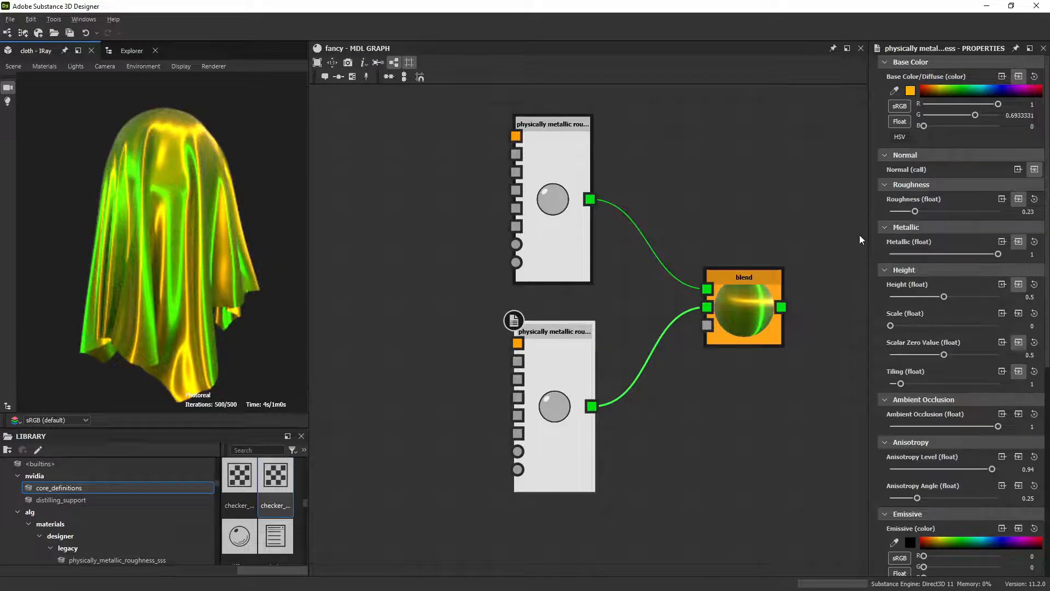
Add a color constant to the green node's baseColor input and expose it as a material parameter
drag(516, 136, 353, 131)
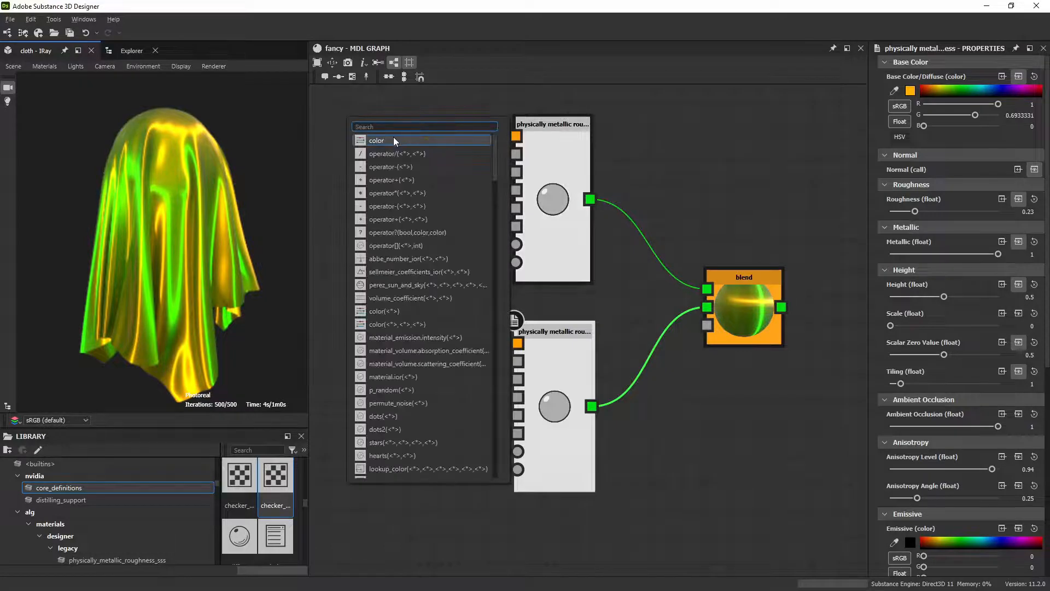
click(377, 138)
drag(419, 98, 410, 143)
right_click(409, 139)
click(440, 186)
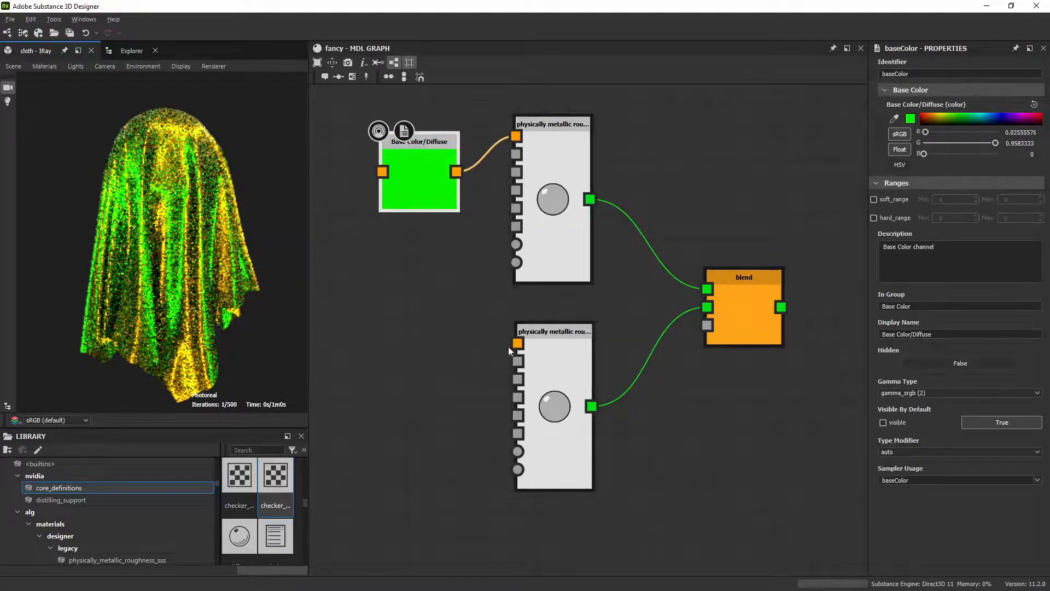
Add a color constant to the orange node's baseColor input and expose it as a material parameter
drag(516, 343, 361, 241)
click(403, 256)
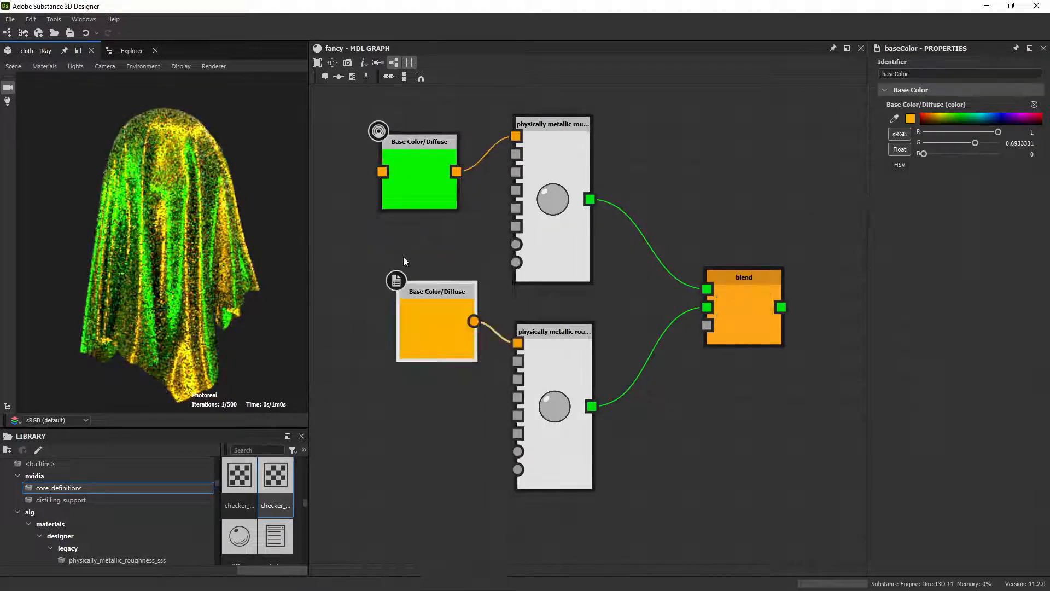
right_click(438, 291)
click(471, 348)
Add a float constant to the blend node's weight input and expose it as the Blend weight parameter
drag(706, 325, 682, 465)
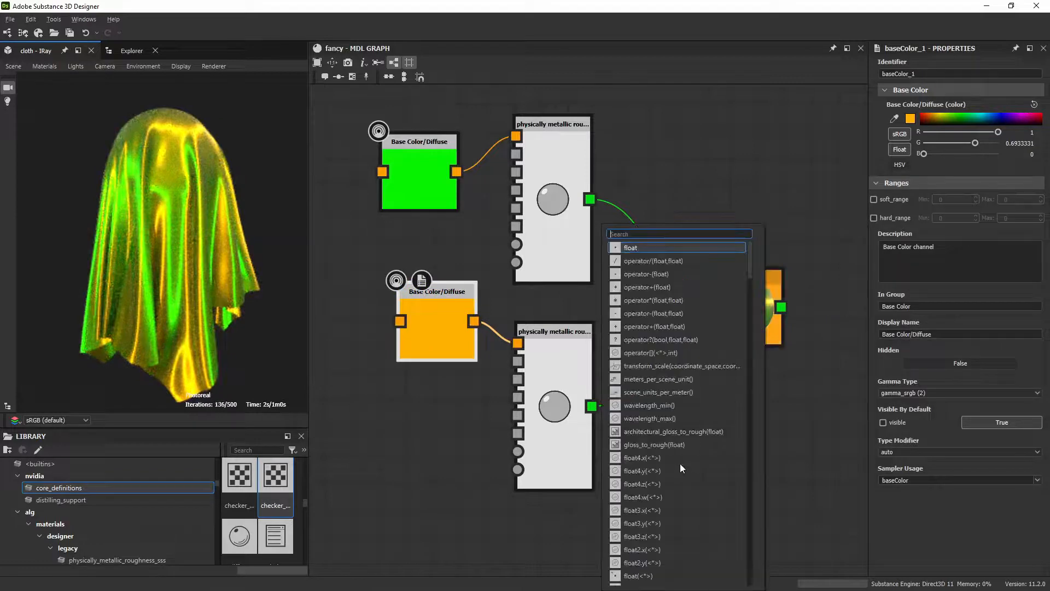
click(641, 249)
right_click(684, 435)
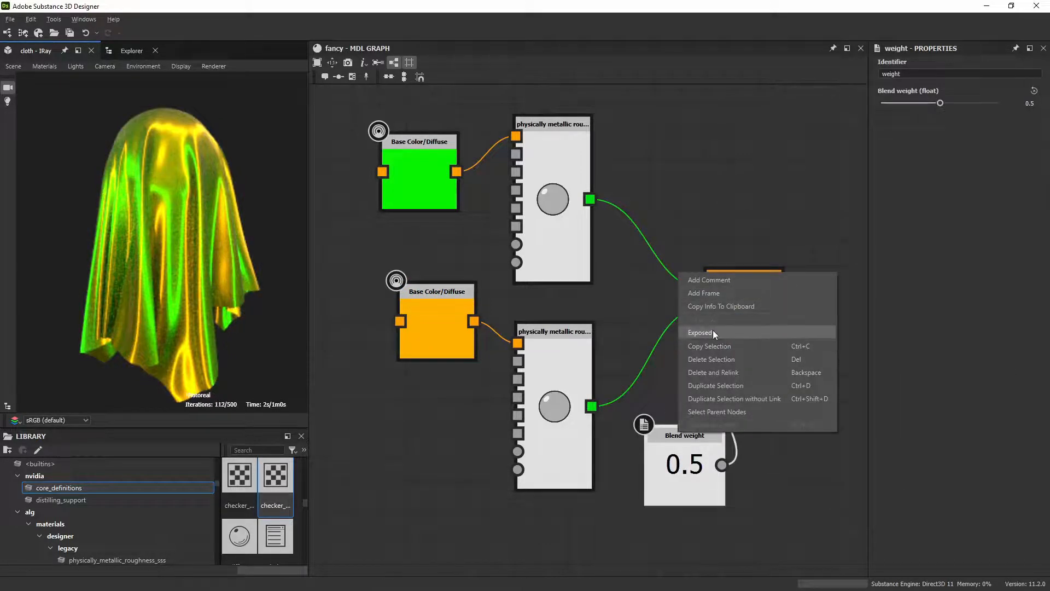
click(713, 330)
Export the package as an MDL module to fancy.mdl in the user_materials folder, replacing the existing file
click(132, 50)
right_click(55, 81)
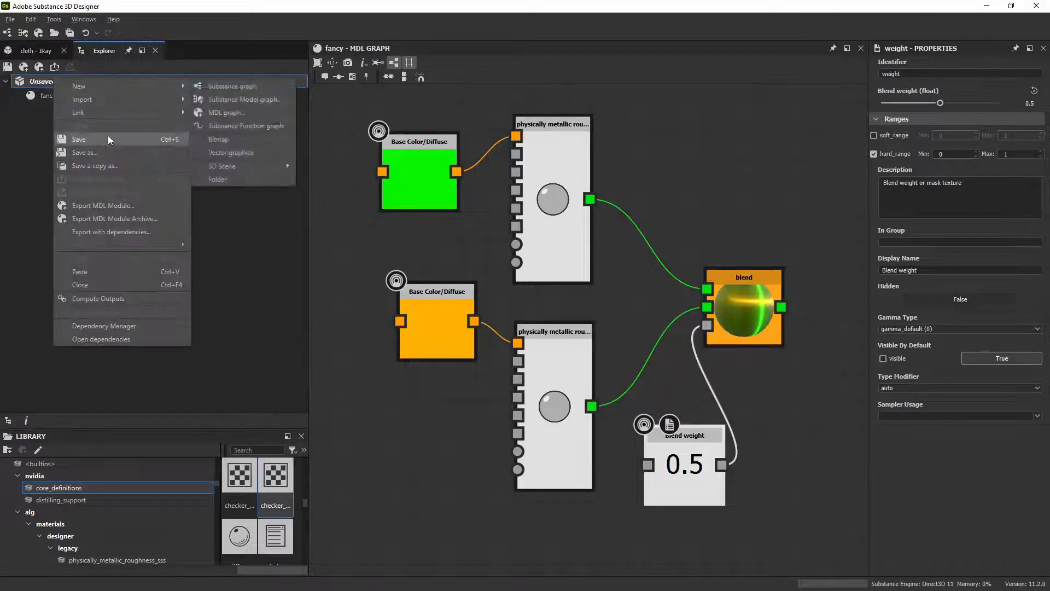
click(123, 206)
double_click(253, 104)
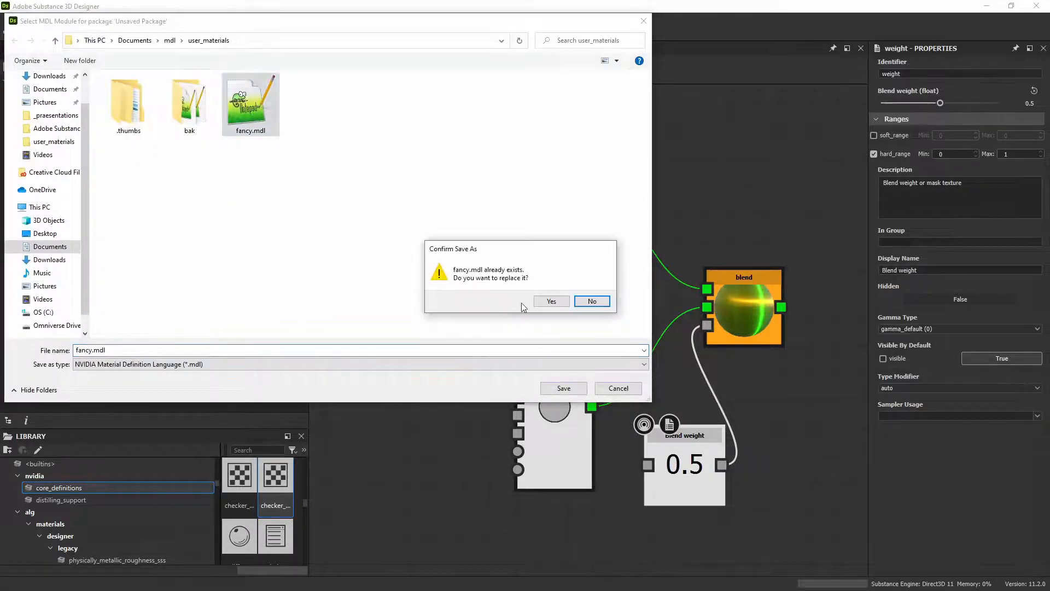
click(550, 300)
click(524, 377)
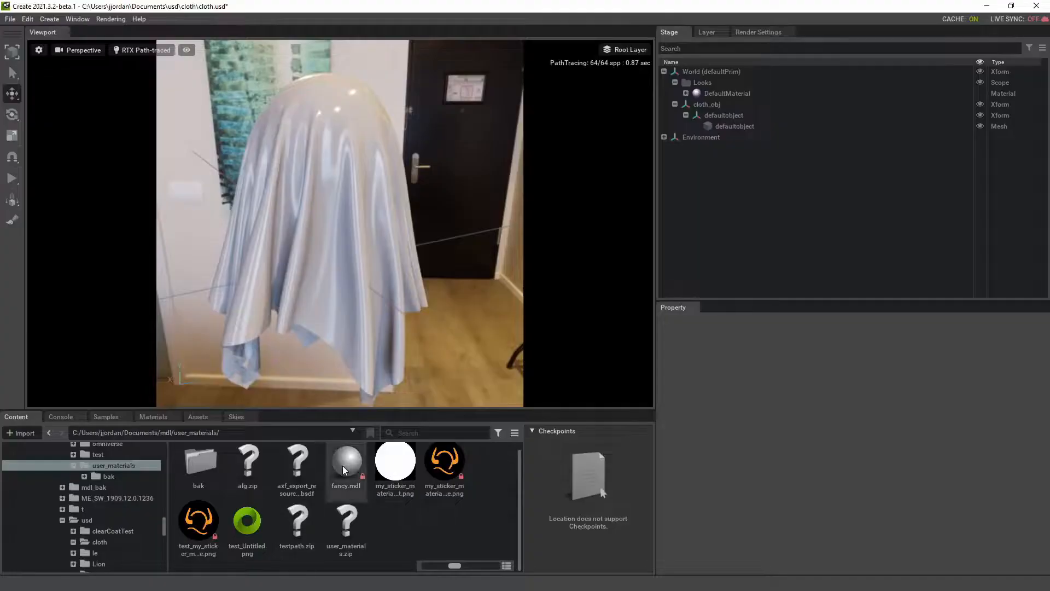
In Omniverse Create, add fancy.mdl to the cloth stage and bind the fancy material to the cloth mesh
drag(346, 463, 769, 213)
drag(712, 106, 345, 137)
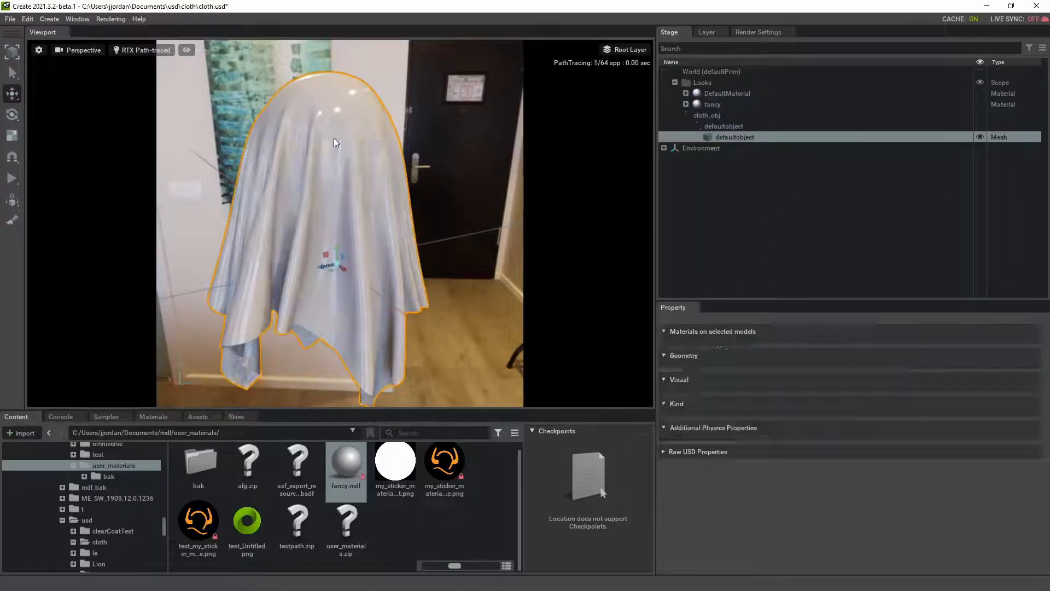
right_click(713, 106)
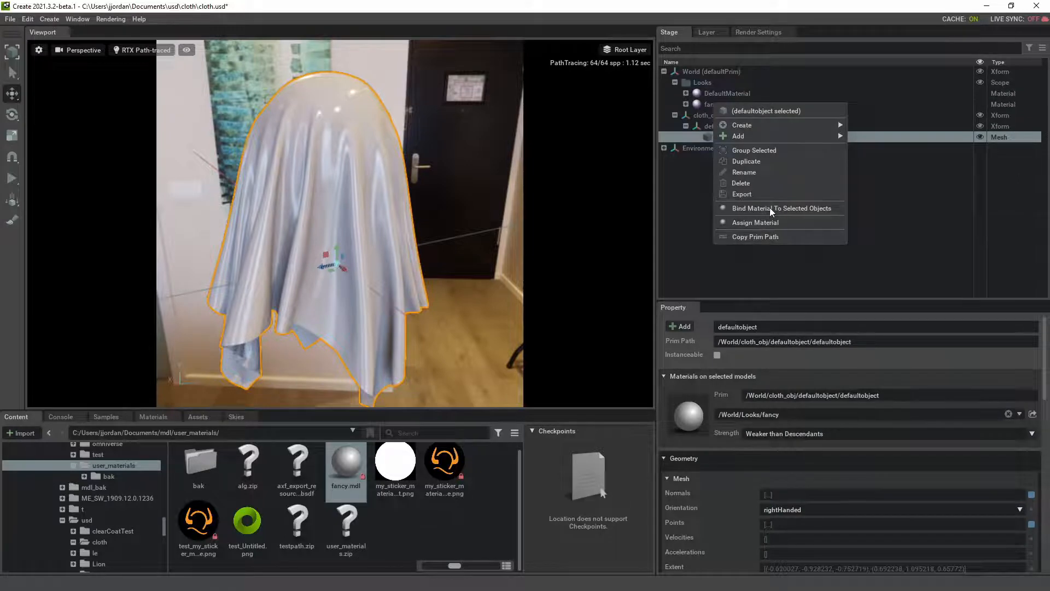
click(770, 208)
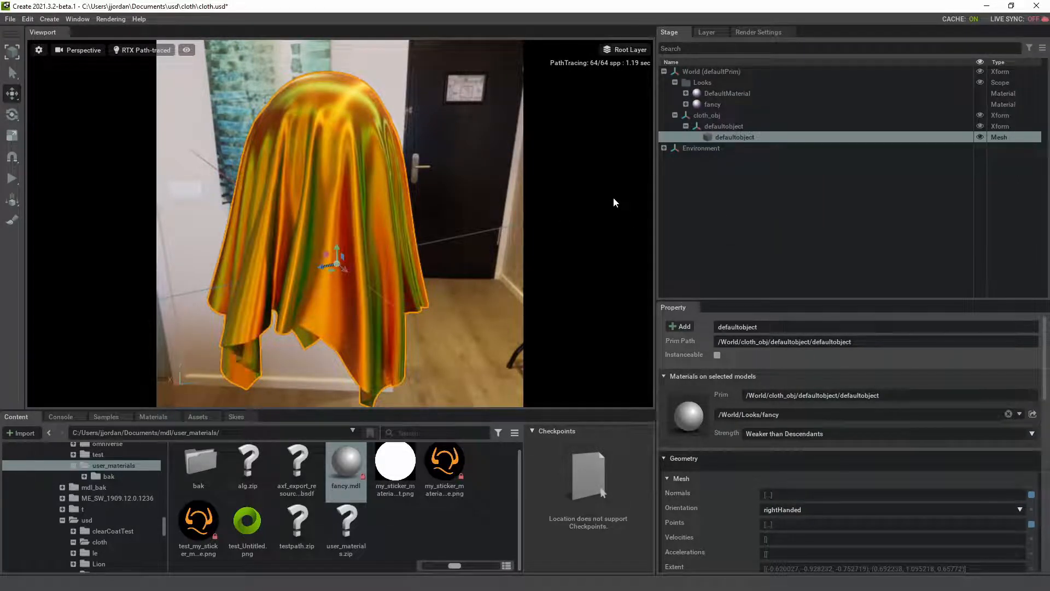
Change the fancy material's green Base Color/Diffuse to a brighter shade with a blue hue
click(716, 104)
click(1006, 414)
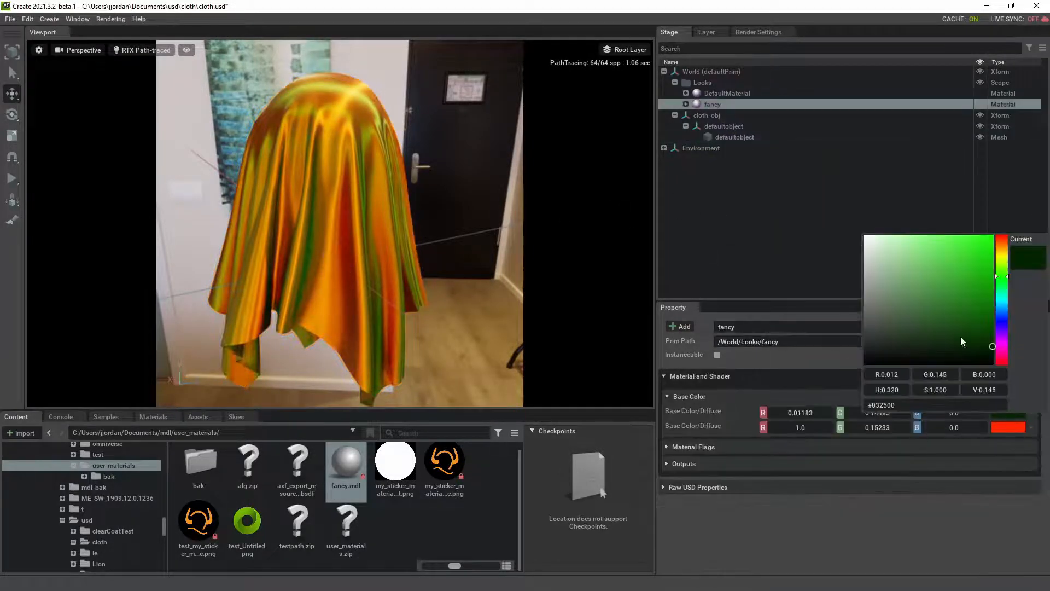
click(993, 313)
click(1002, 320)
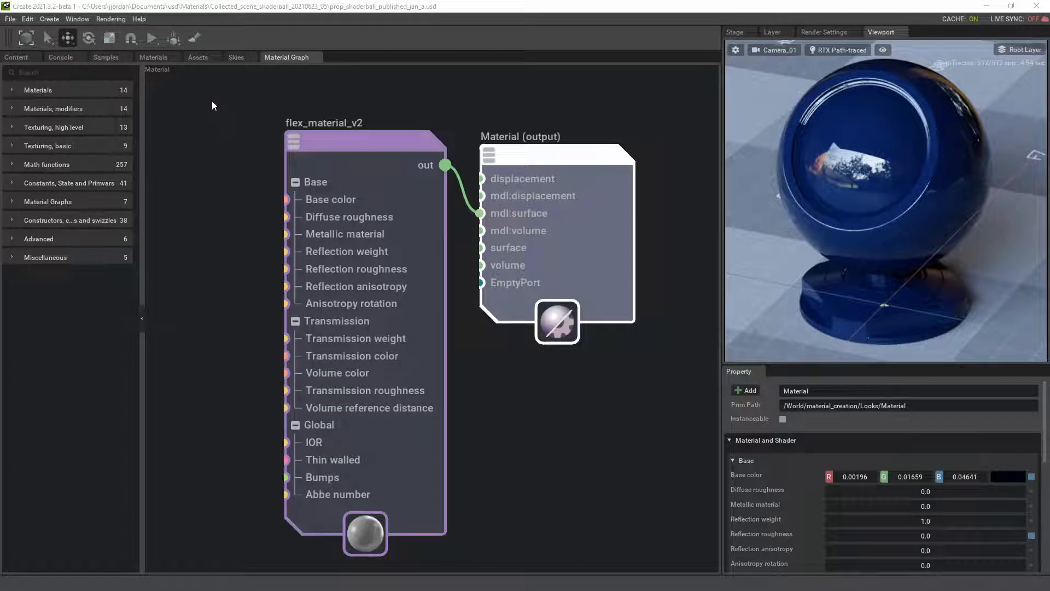
Expand the Materials node category and set the flex material's base color to the lighter blue #040B1A
click(12, 90)
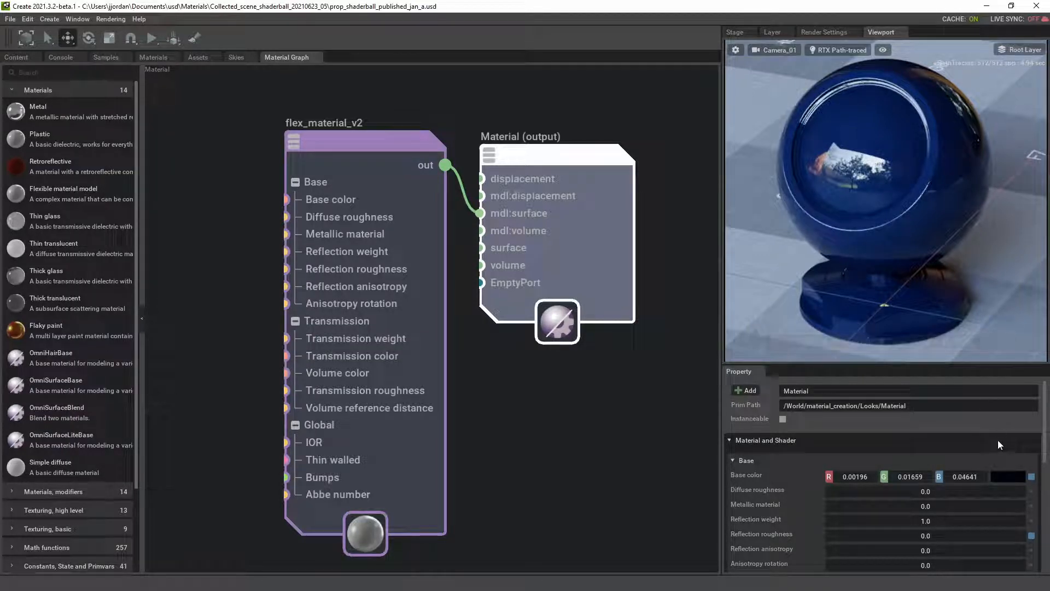
click(1012, 475)
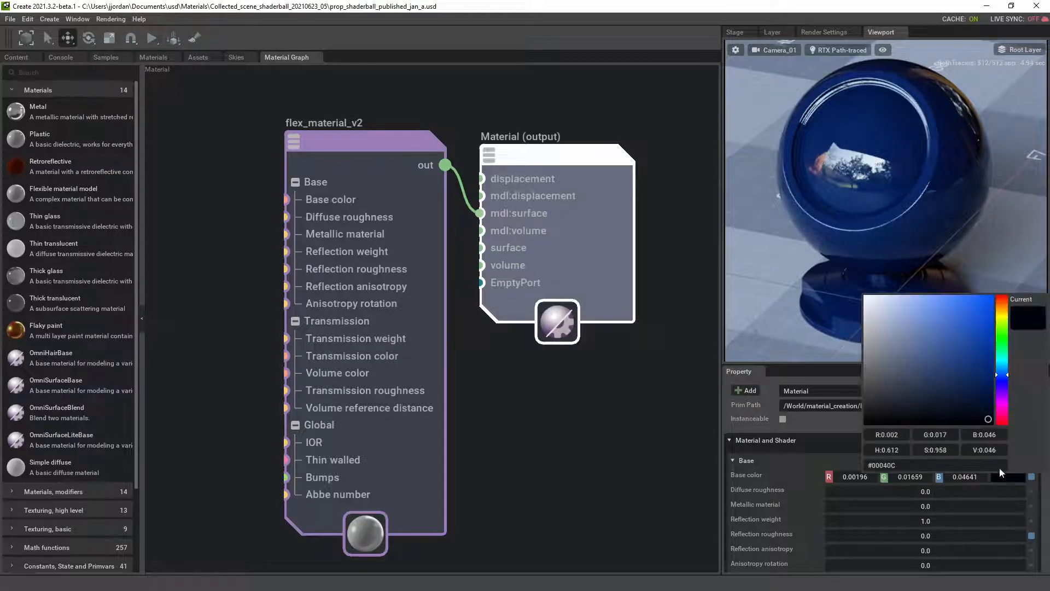
click(973, 412)
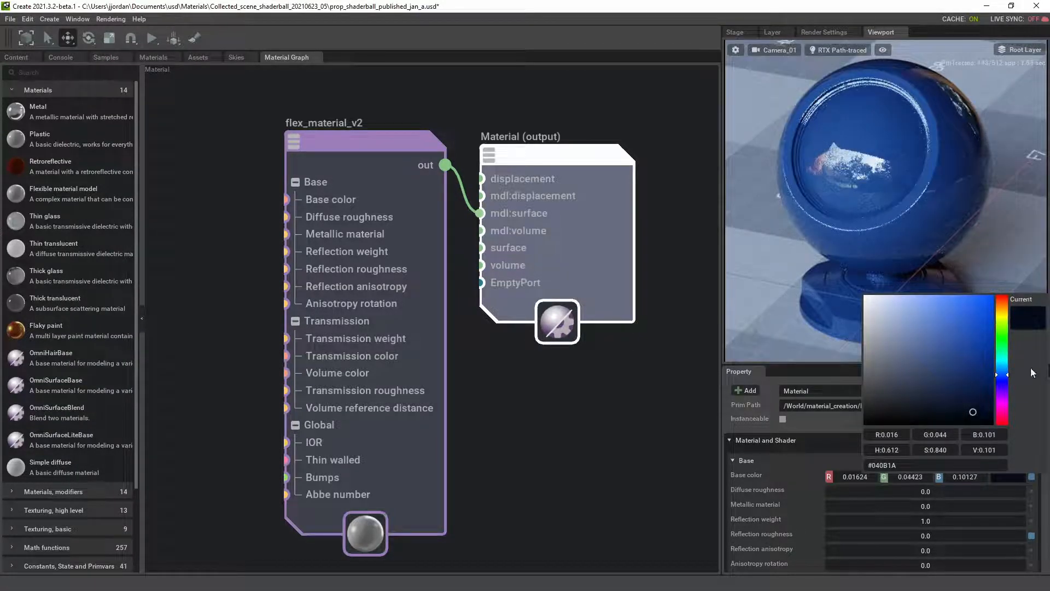
Set the material's Metallic material value to 1.0 and its Reflection roughness to 0.6
click(923, 503)
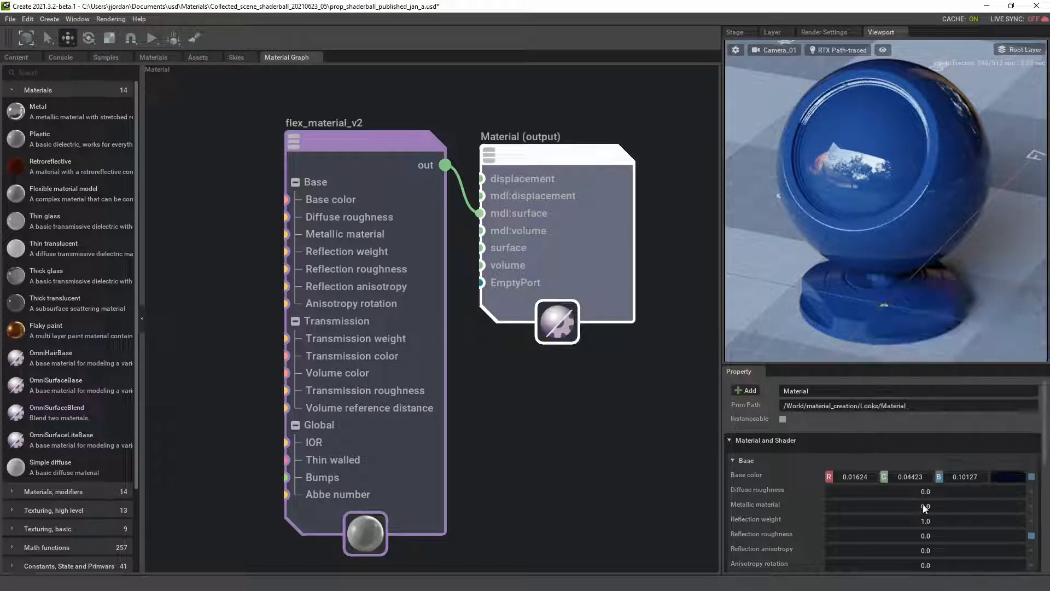
drag(914, 507, 1027, 510)
double_click(976, 505)
text(1)
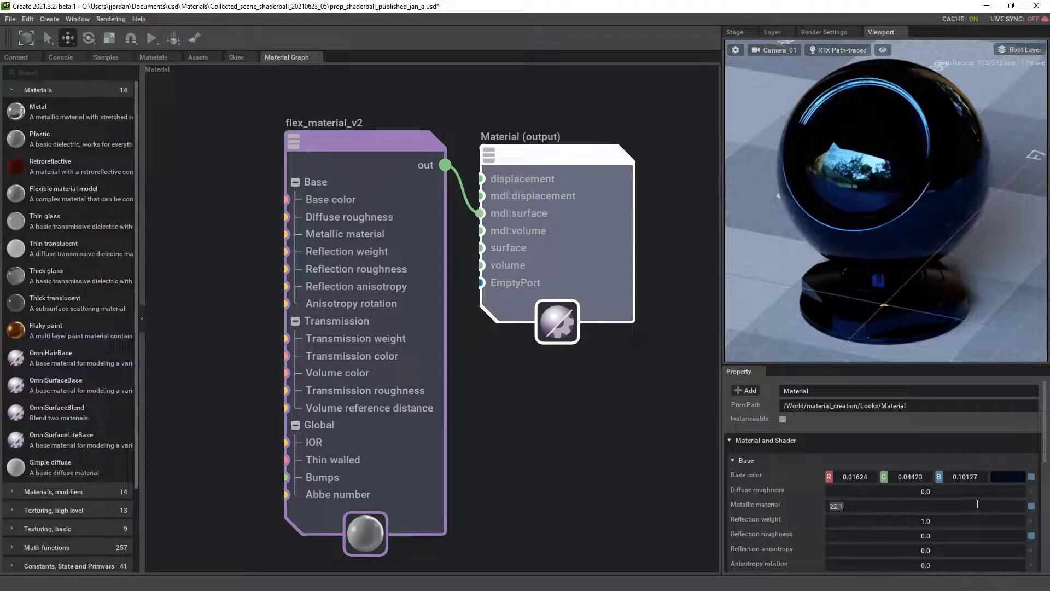
key(Tab)
double_click(947, 534)
text(.6)
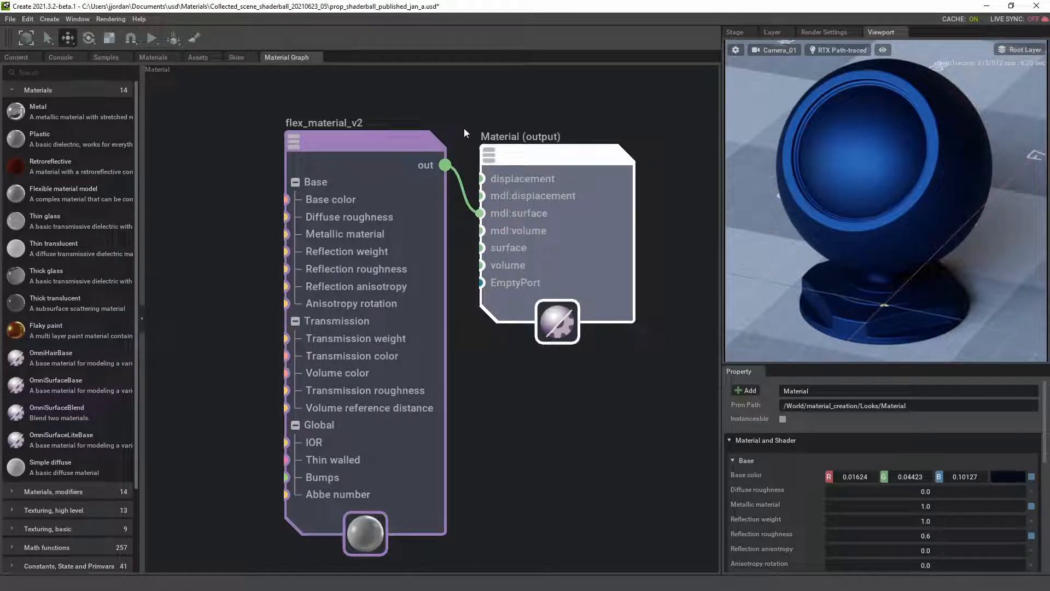
Connect flex_material_v2 to the Base material of apply_metallicflakes and route the flakes node's out to the output's mdl:surface
scroll(527, 136, down, 1)
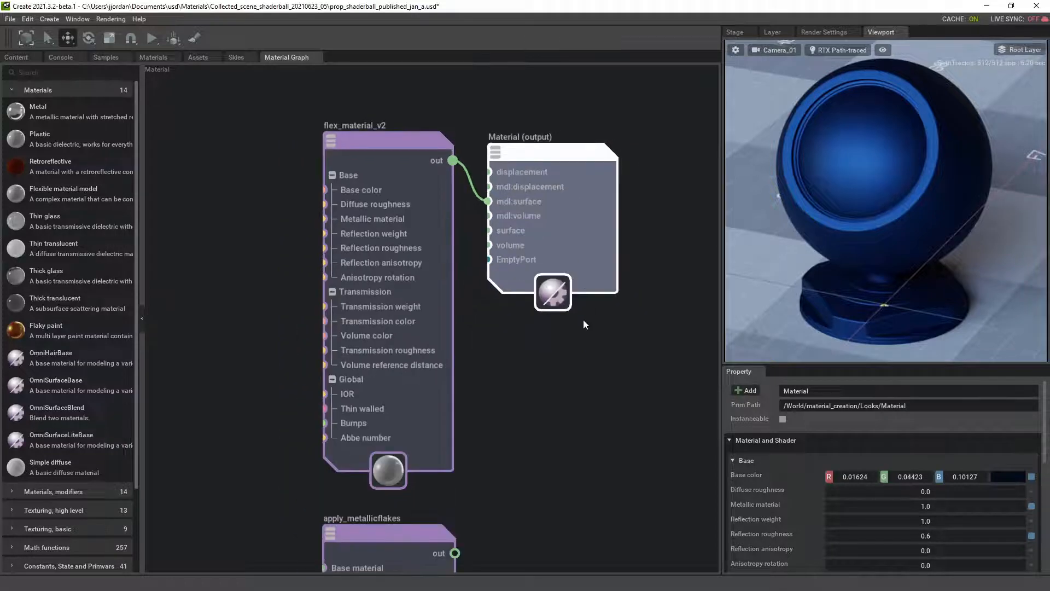
scroll(575, 369, down, 2)
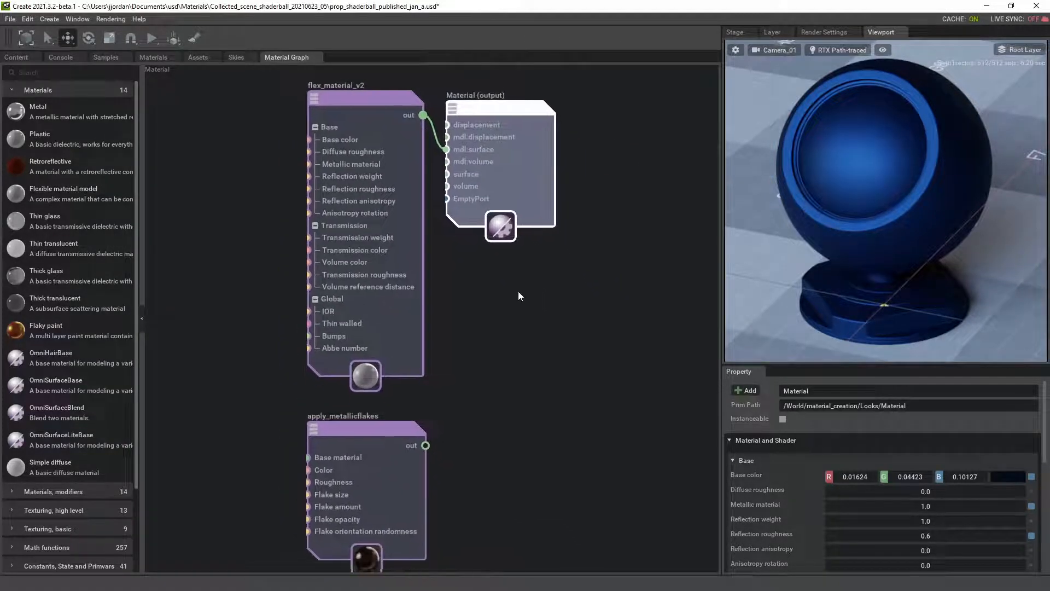
middle_drag(518, 292, 517, 288)
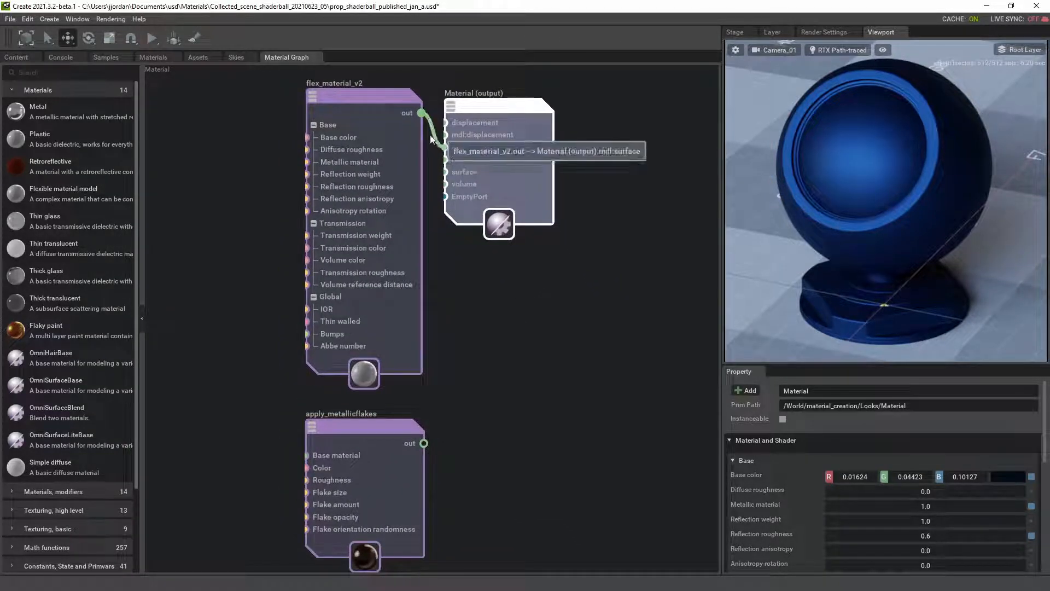
drag(421, 113, 306, 456)
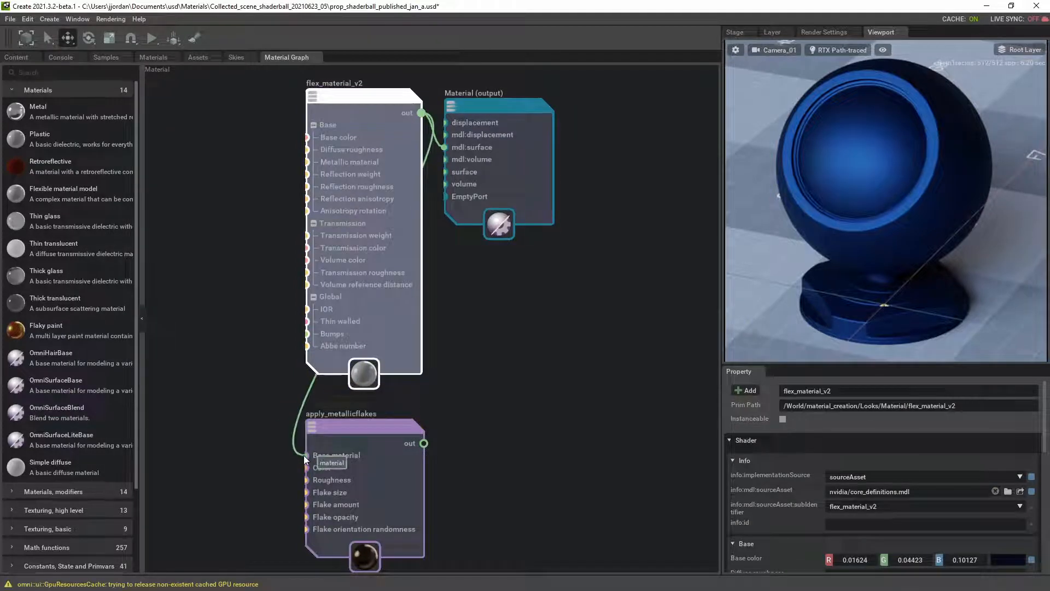
drag(424, 444, 444, 148)
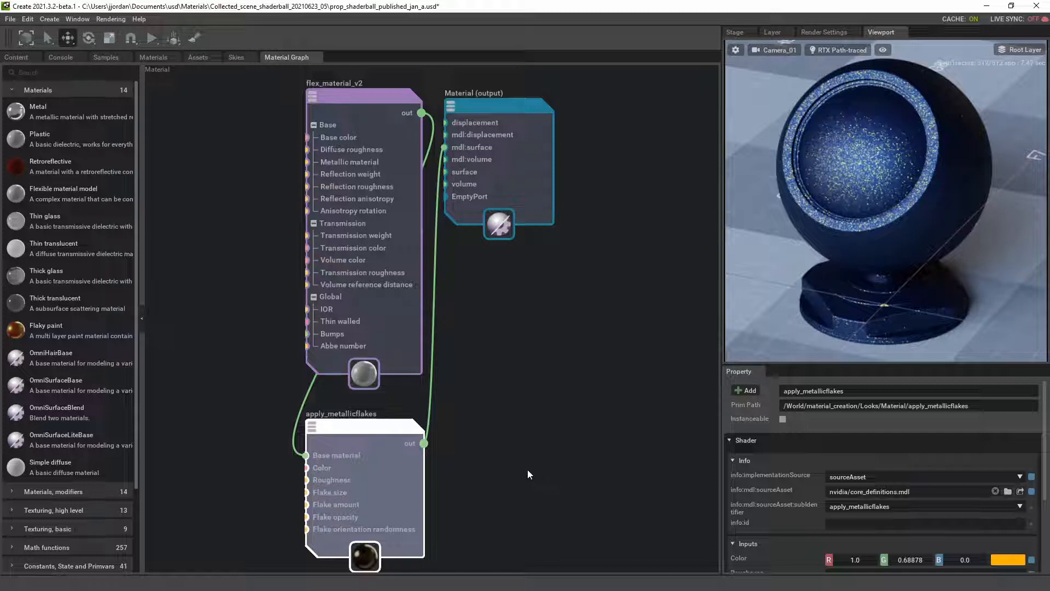
Move the output node beside the flakes node and insert apply_clearcoat_v2 between apply_metallicflakes and mdl:surface, using its Base material input
drag(509, 105, 535, 426)
middle_drag(534, 358, 524, 164)
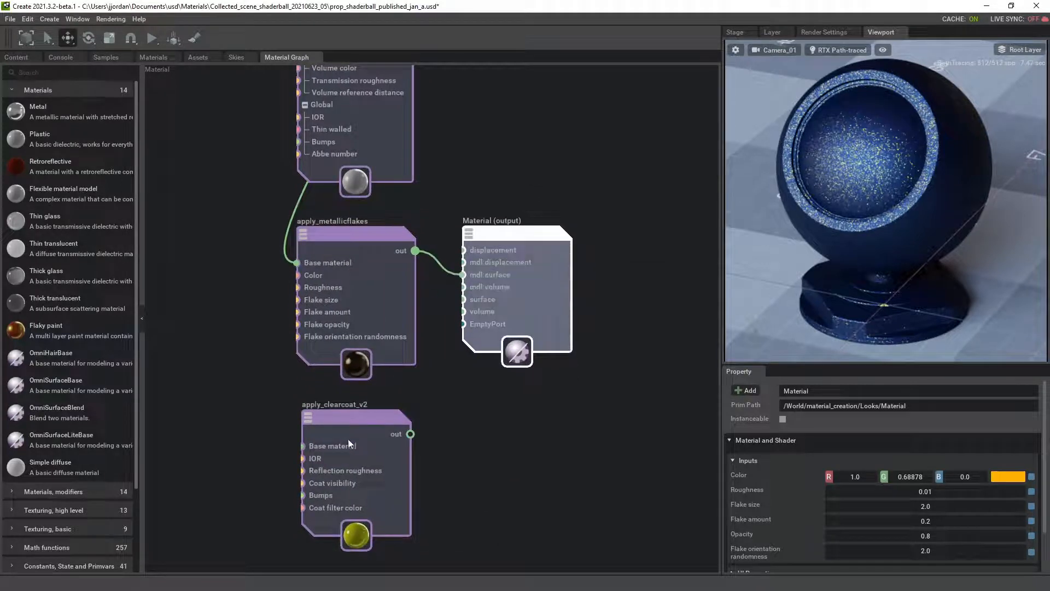
drag(415, 251, 303, 445)
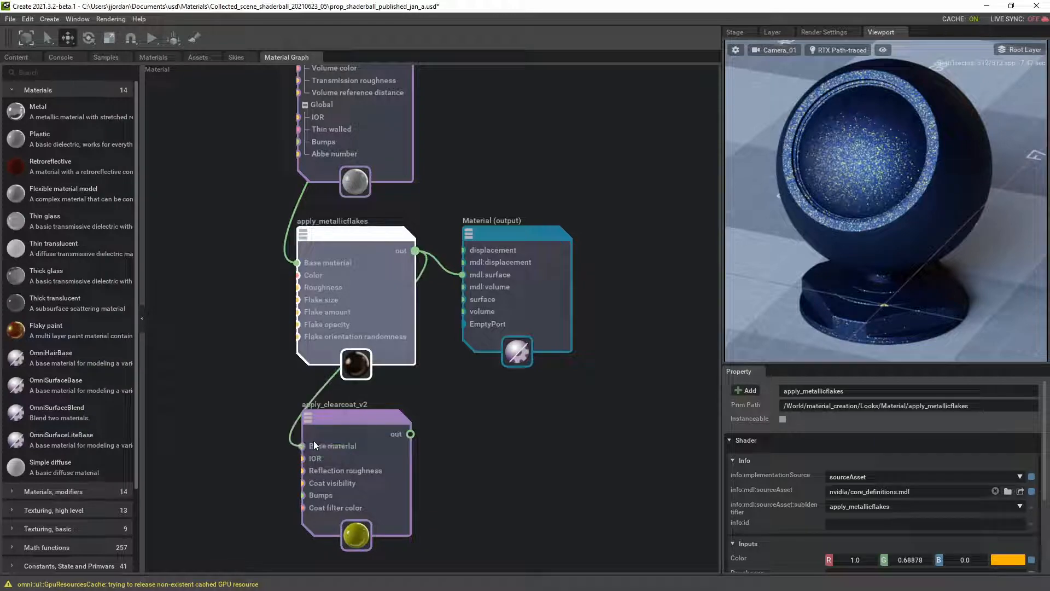
drag(410, 435, 460, 275)
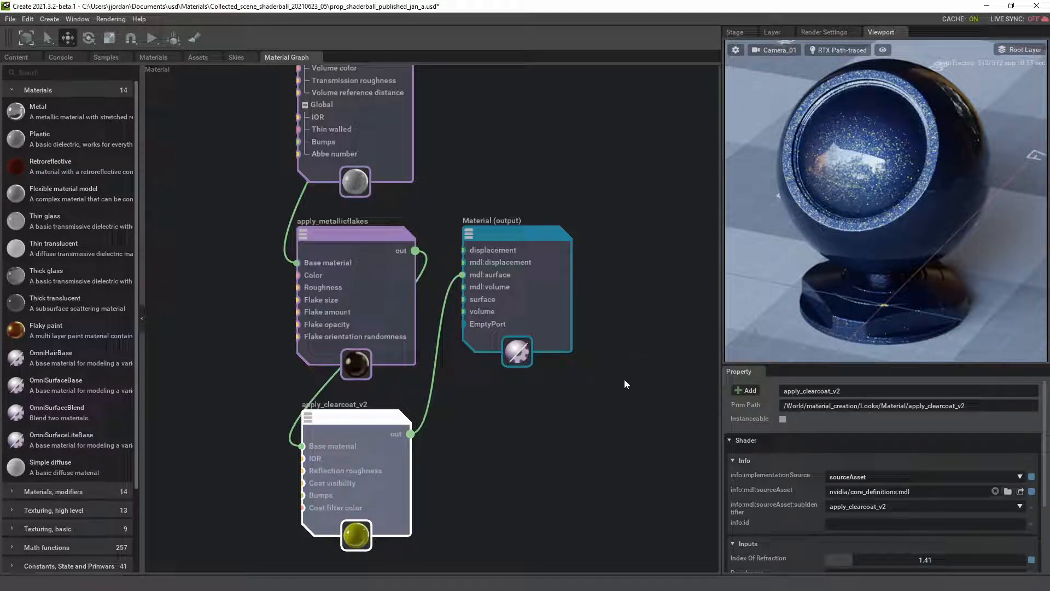
Connect apply_clearcoat_v2 to the Base material of add_simple_sticker and route the sticker node's out to the output's mdl:surface
scroll(605, 399, down, 1)
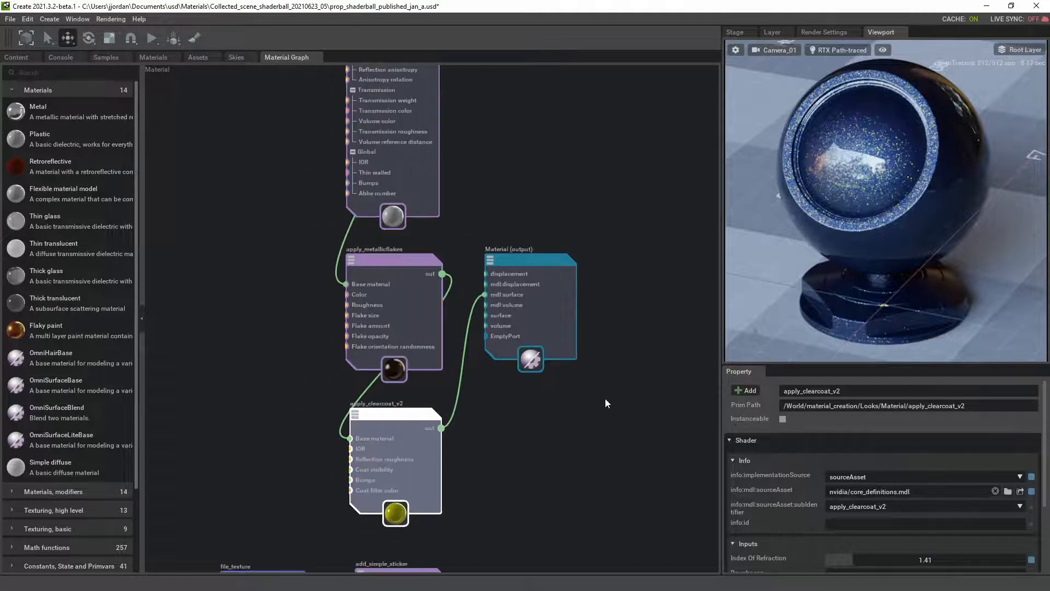
scroll(605, 415, down, 1)
middle_drag(591, 302, 591, 262)
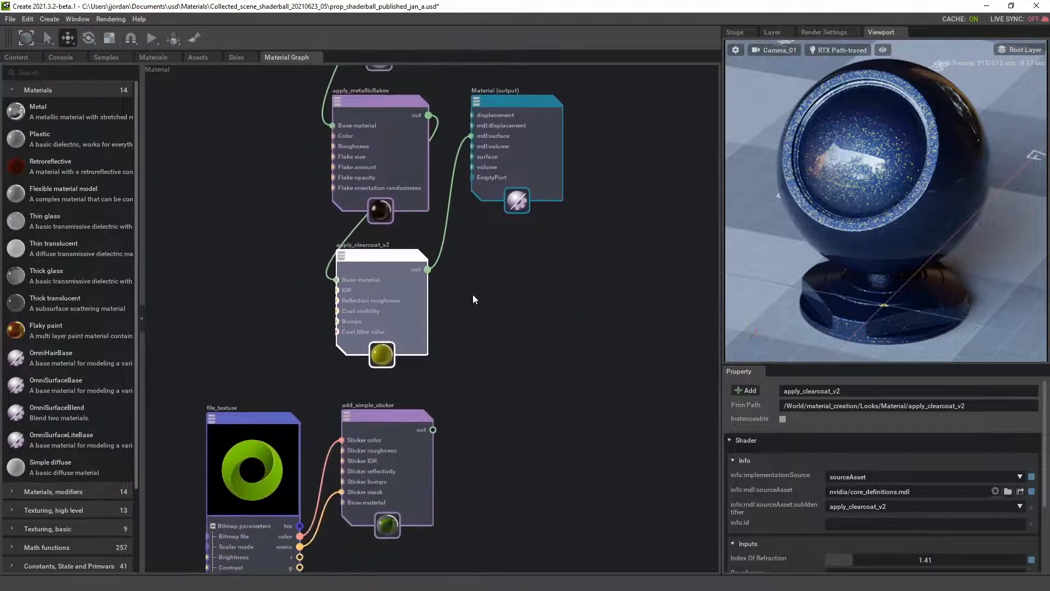
drag(427, 269, 342, 501)
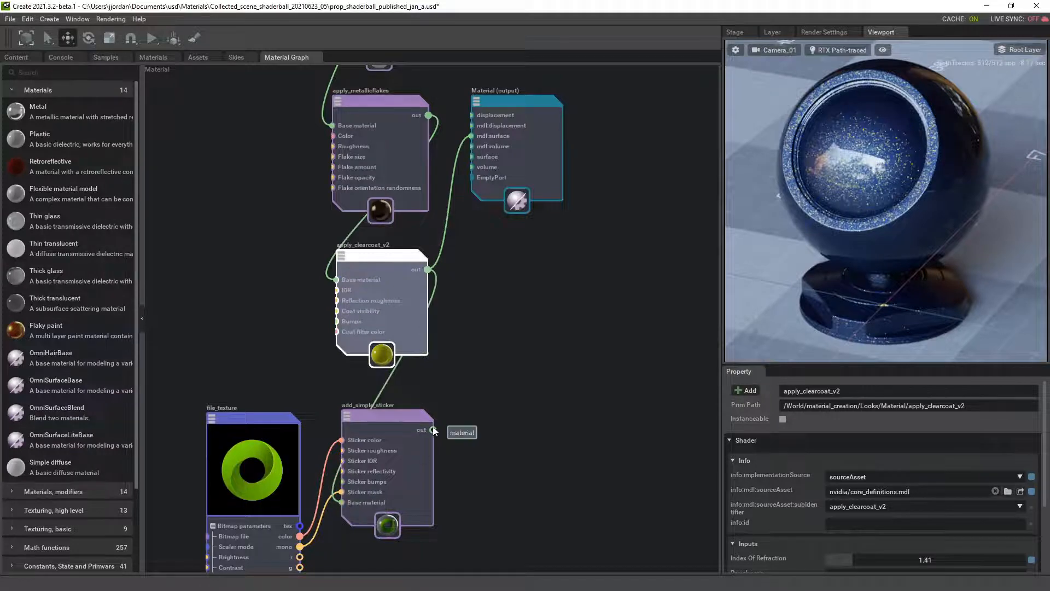
drag(433, 430, 474, 138)
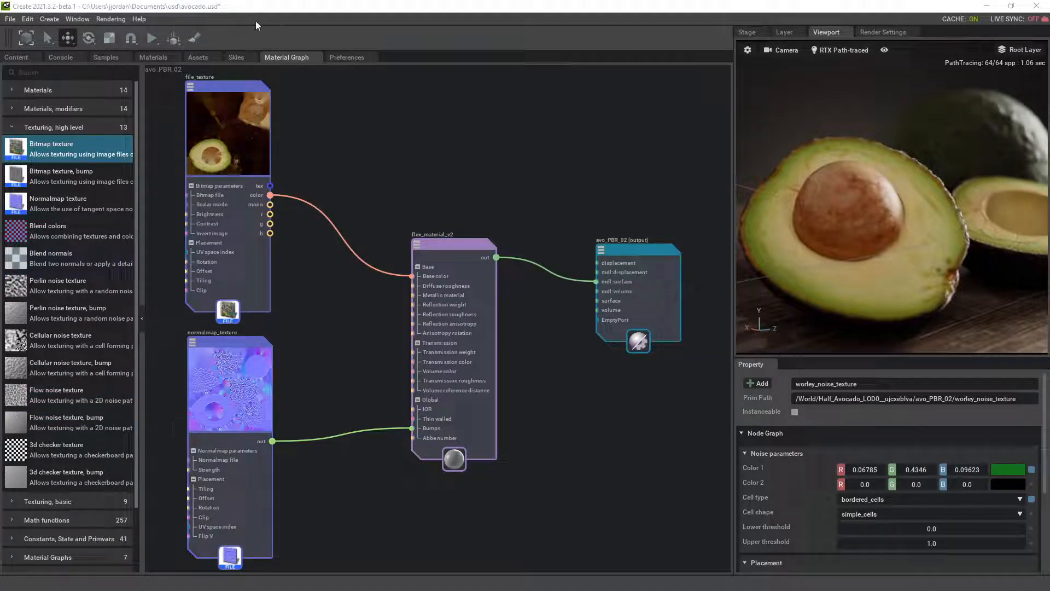
In the avocado material graph, nudge the two texture nodes and set the file_texture bitmap's Brightness to 1.2
drag(229, 82, 231, 82)
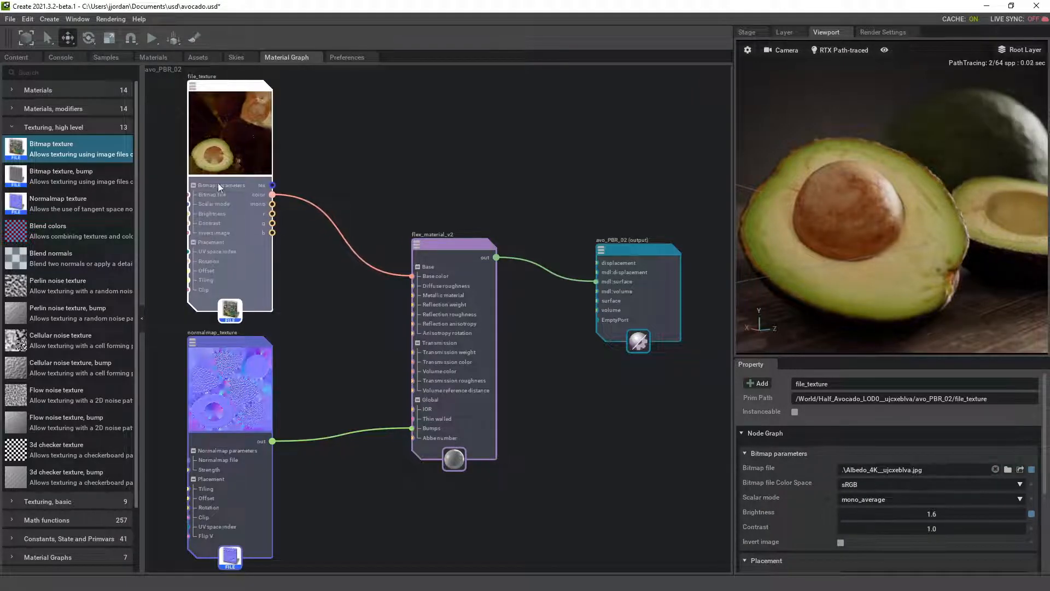
drag(221, 346, 225, 345)
click(229, 117)
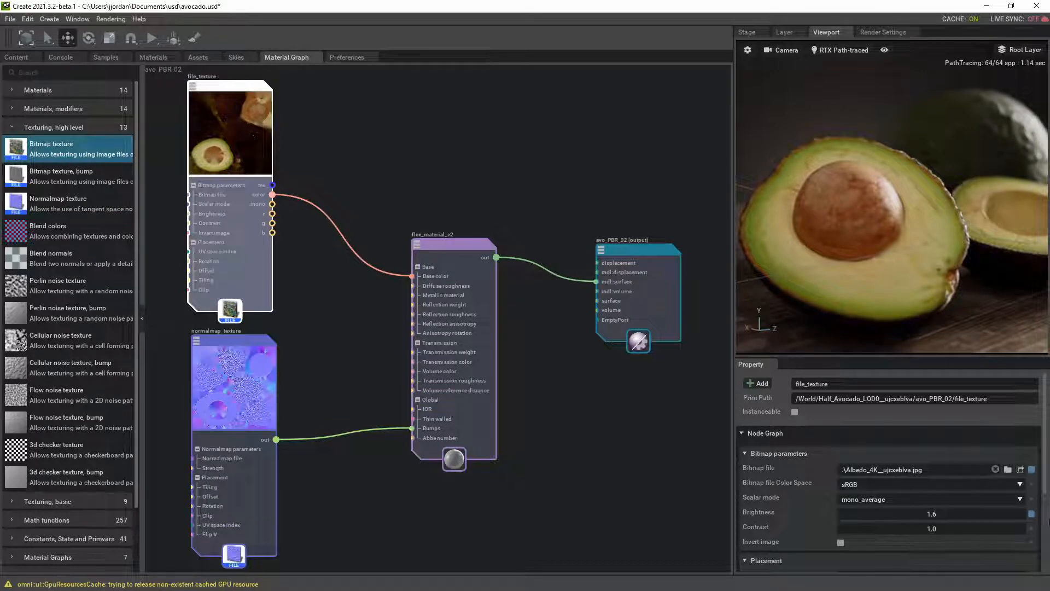
drag(931, 514, 930, 514)
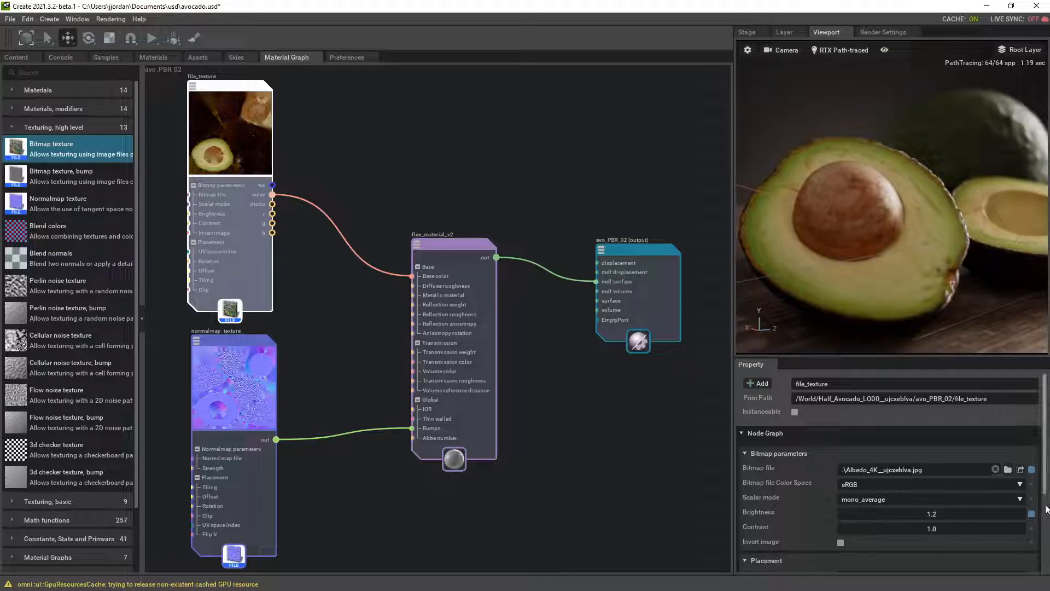
scroll(891, 519, down, 3)
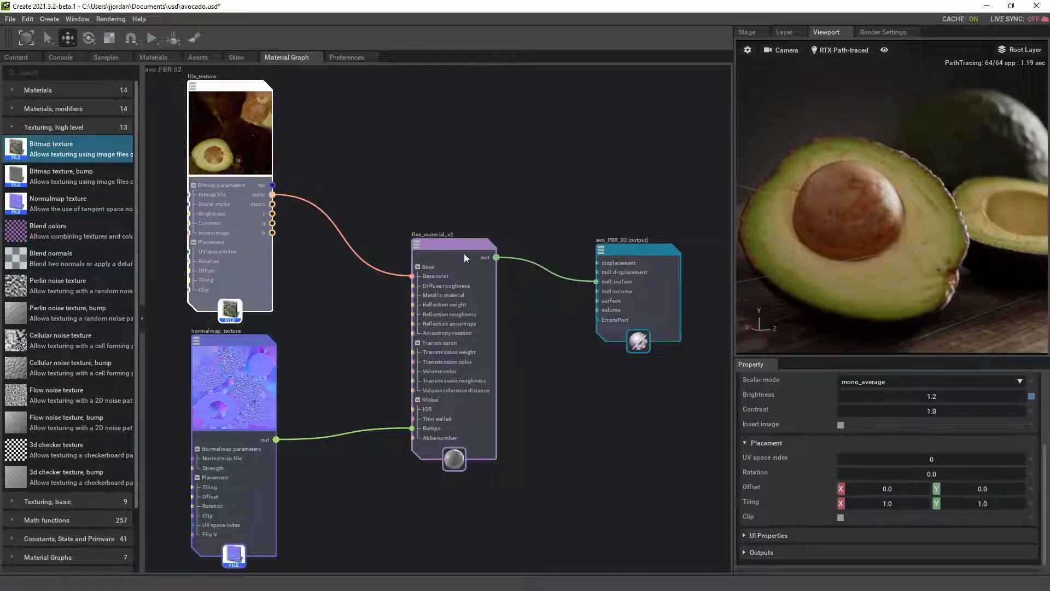
Move flex_material_v2 beside the noise nodes and connect worley_noise_texture's color to Base color and worley_noise_bump_texture to Bumps
drag(463, 245, 519, 486)
middle_drag(591, 499, 594, 186)
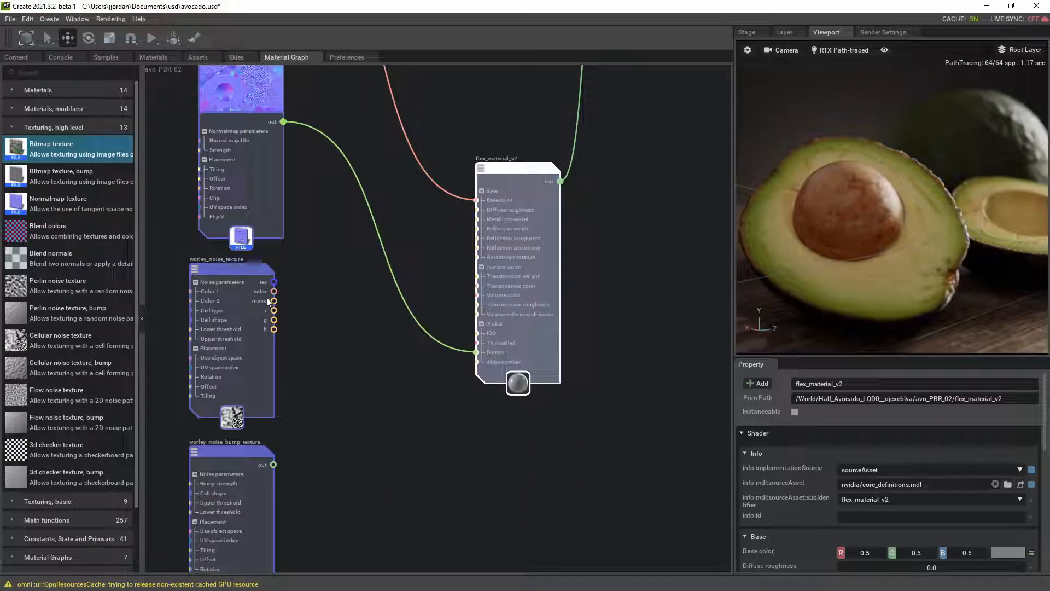
drag(274, 291, 475, 201)
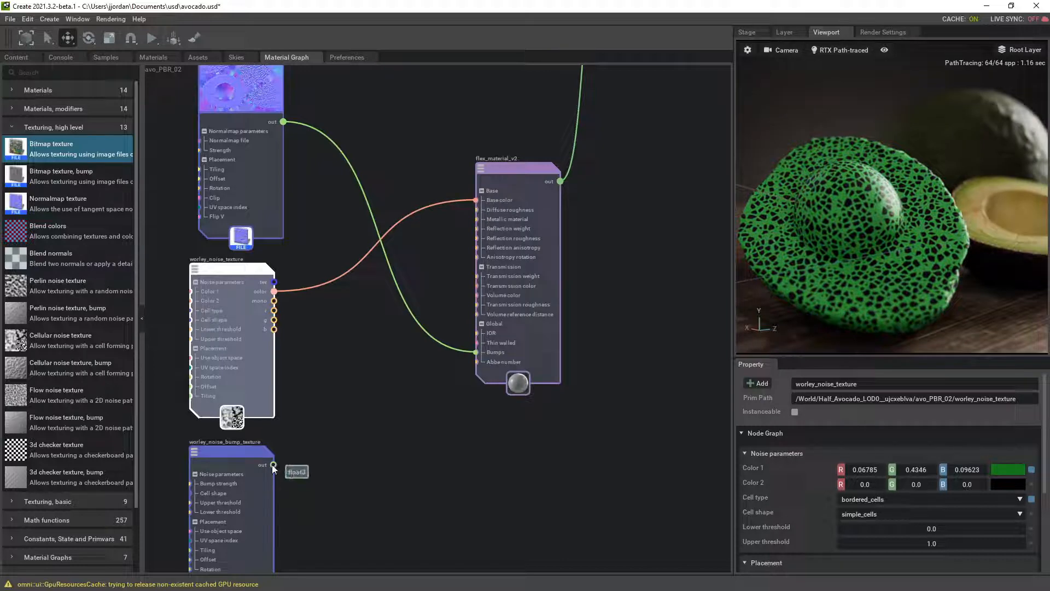
drag(274, 464, 476, 353)
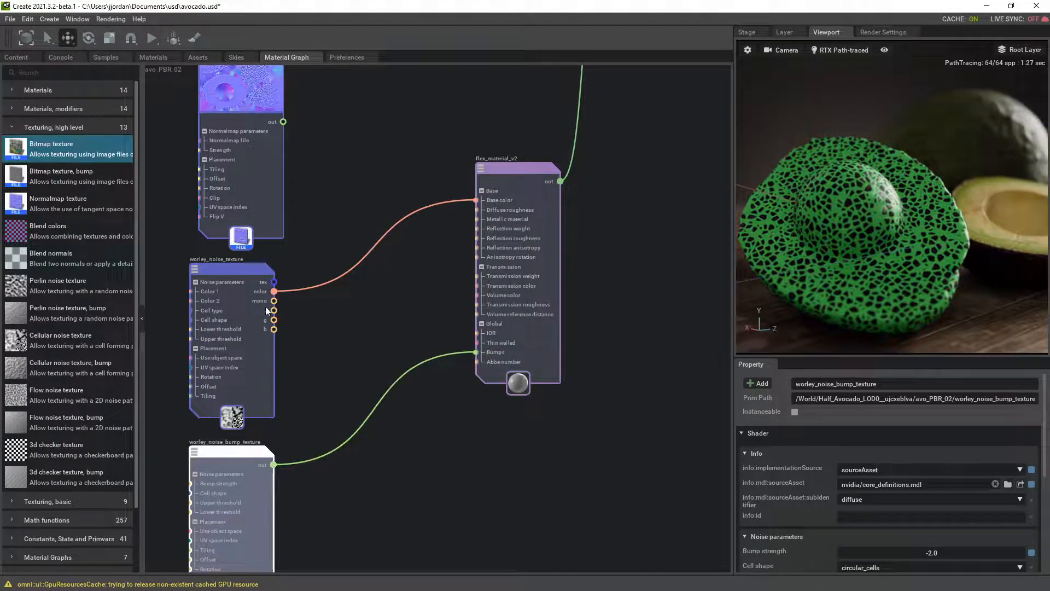
Try a Y tiling of 100 on worley_noise_texture and set it back to 500
click(240, 269)
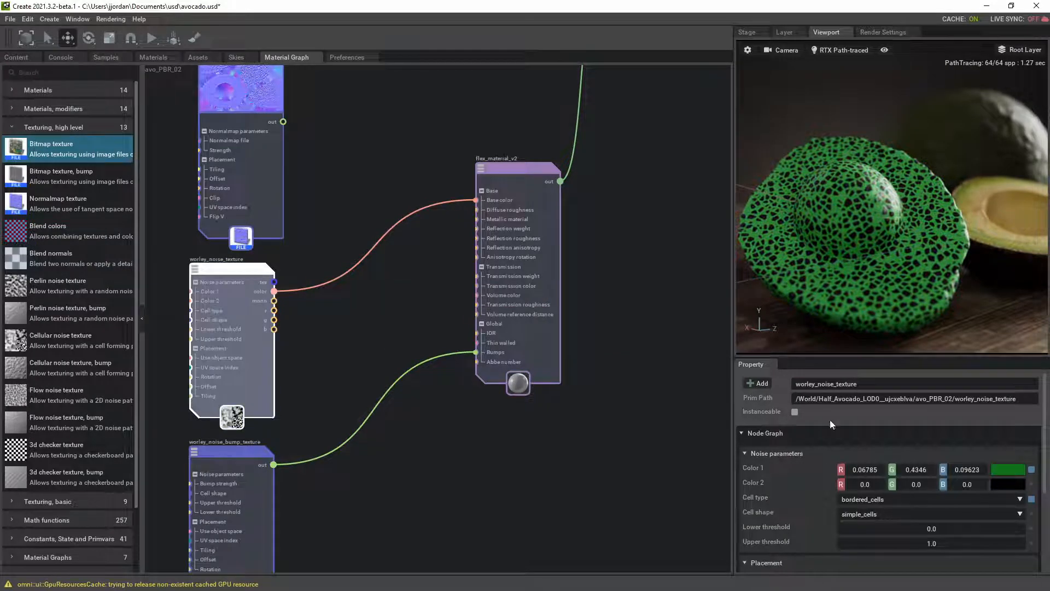
drag(1040, 466, 1037, 535)
double_click(941, 535)
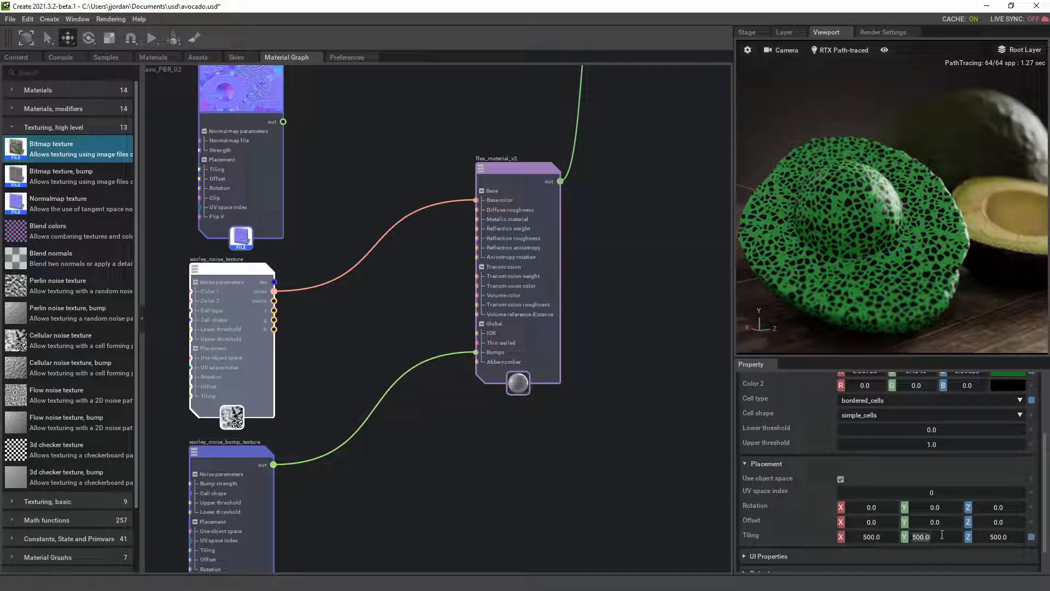
text(100)
key(Tab)
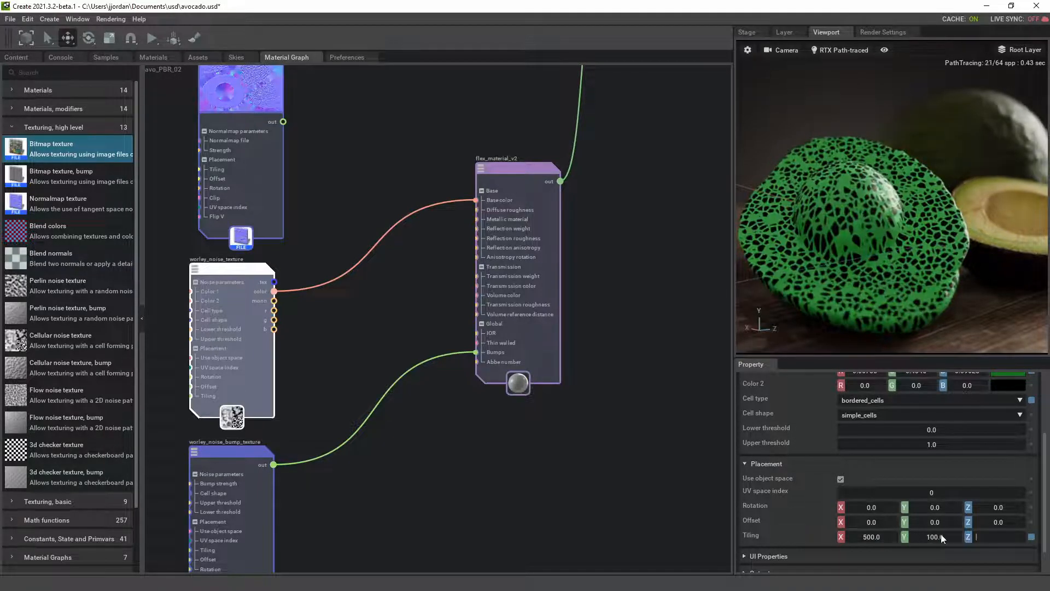
key(Return)
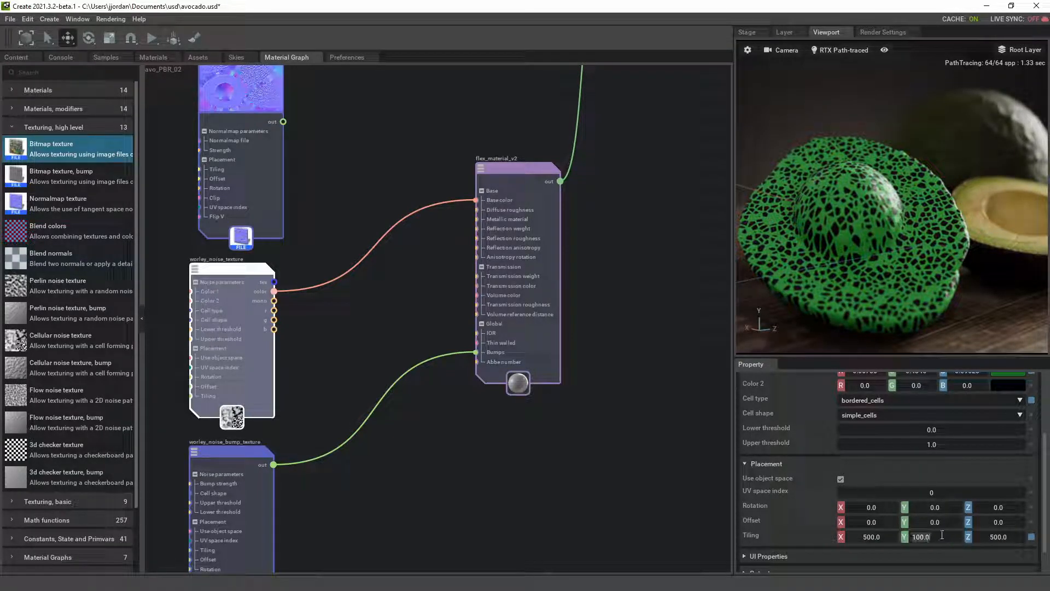
text(500)
key(Tab)
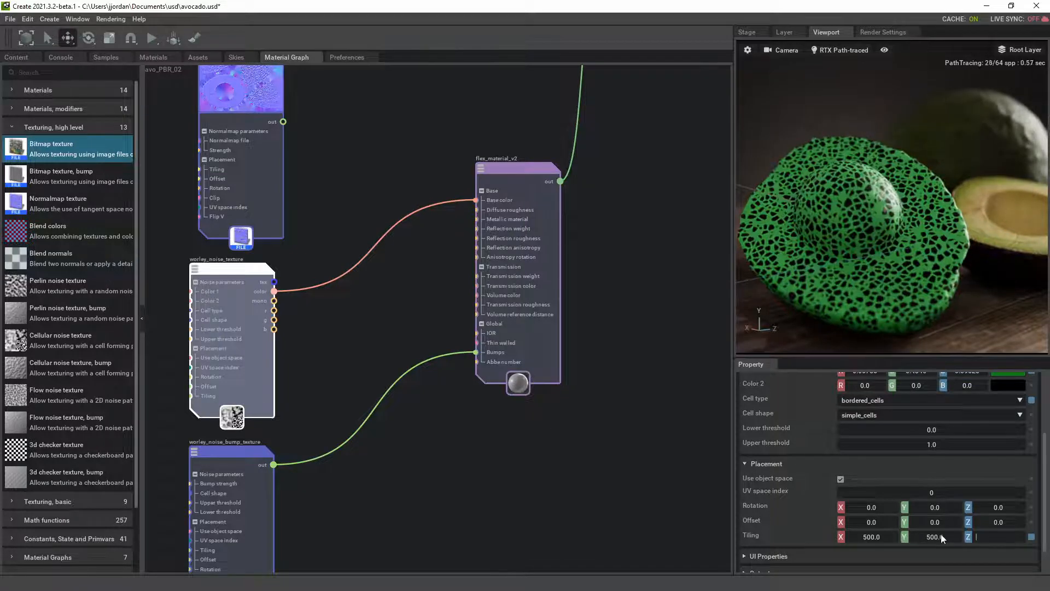
Try crystal_cells as the worley noise texture's cell type and settle on simple_cells
click(885, 398)
click(878, 423)
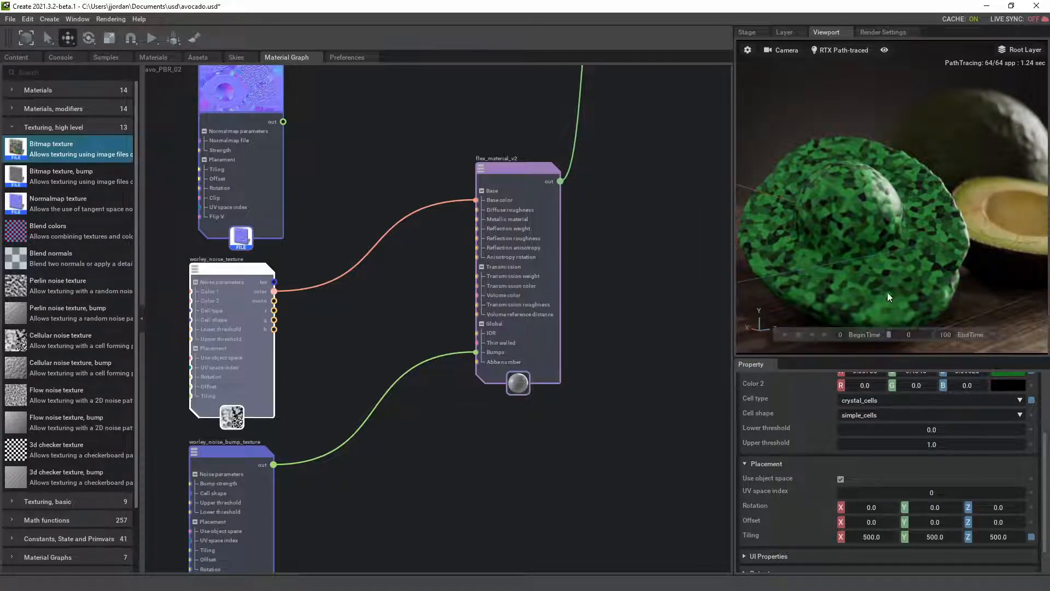
click(885, 399)
click(882, 408)
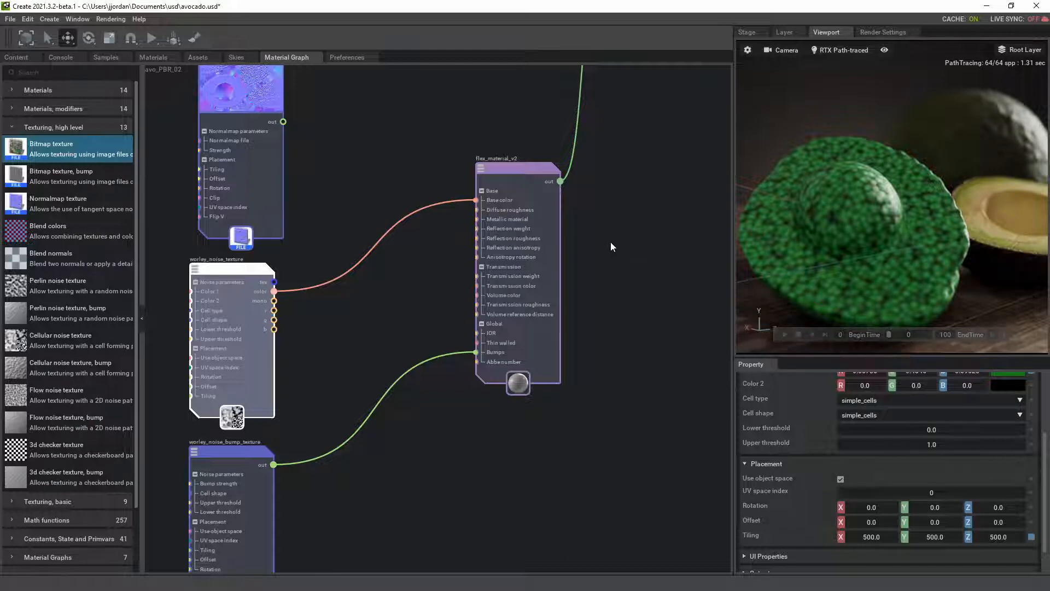
Rearrange the graph so blend_colors sits between the texture nodes and flex_material_v2, with the flex material moved up beside it
scroll(595, 233, down, 2)
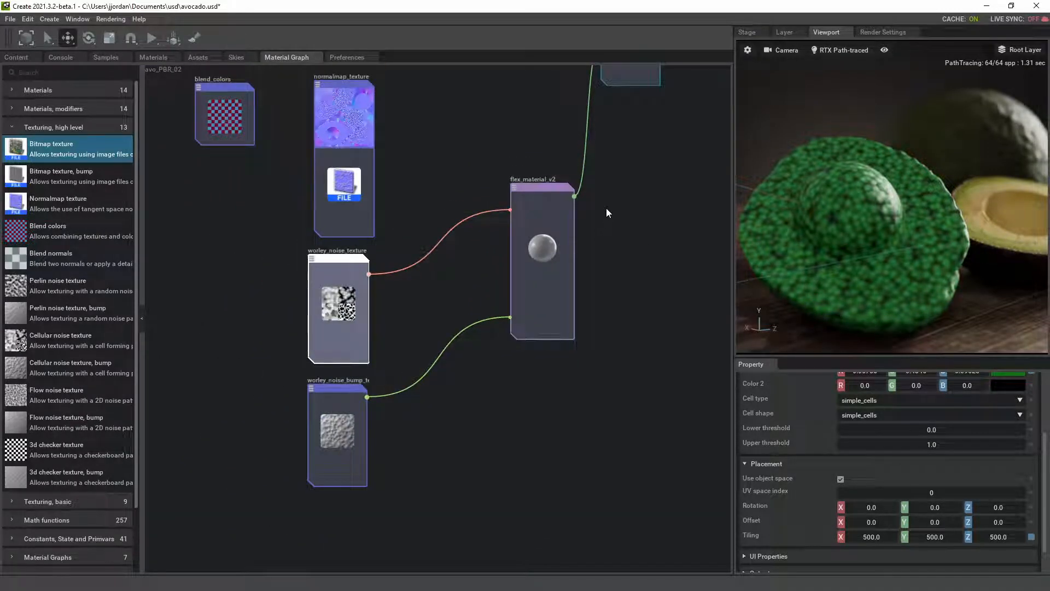
middle_drag(606, 208, 534, 304)
drag(172, 188, 380, 182)
drag(490, 288, 506, 201)
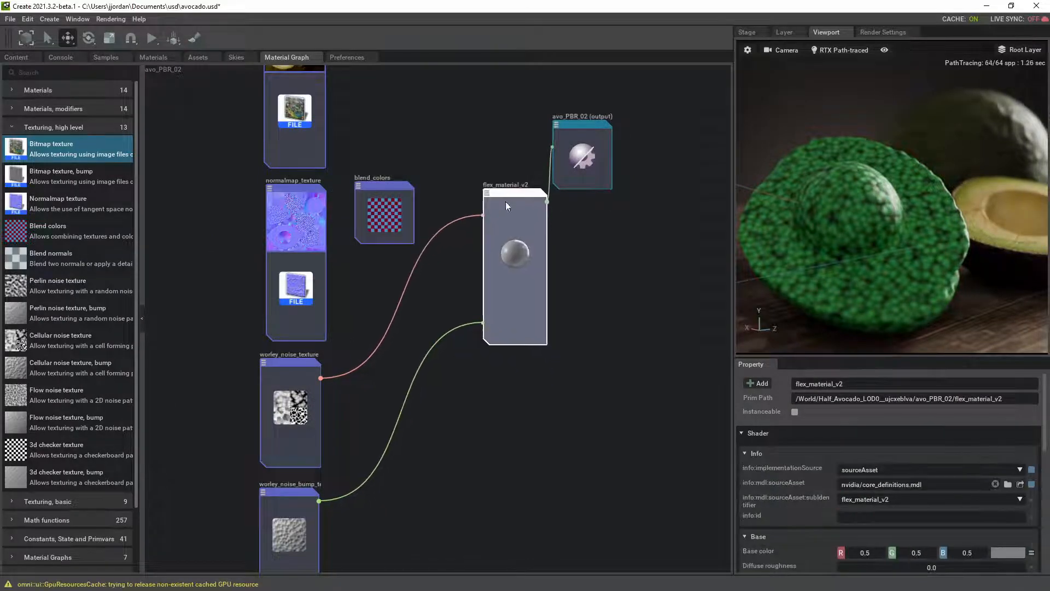
middle_drag(437, 146, 416, 222)
scroll(415, 227, up, 2)
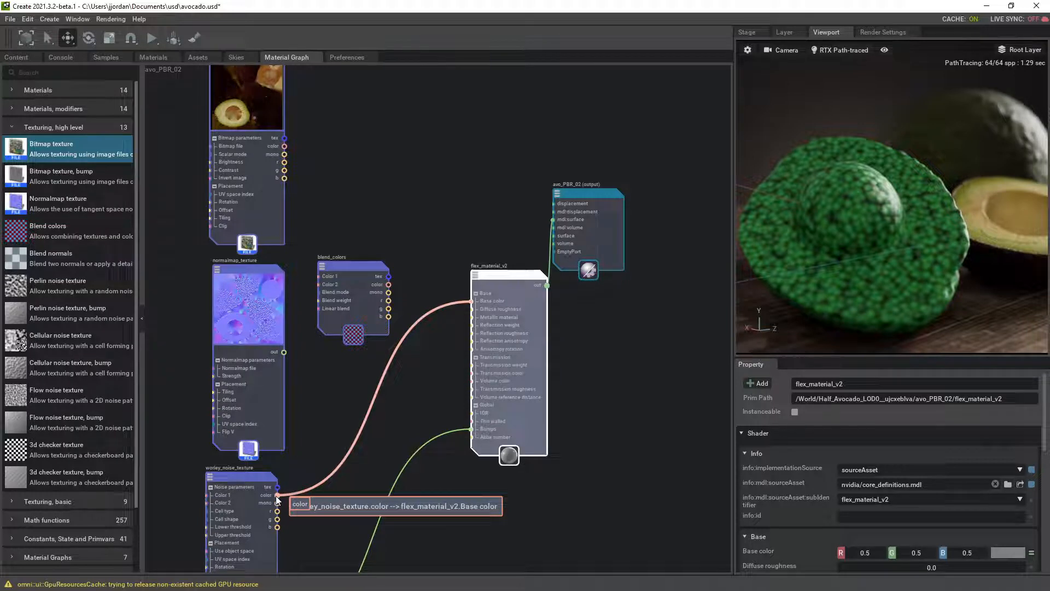
Feed the avocado bitmap and worley noise into blend_colors as Color 1 and Color 2, and connect its color to Base color and mono to Reflection weight
drag(278, 495, 317, 286)
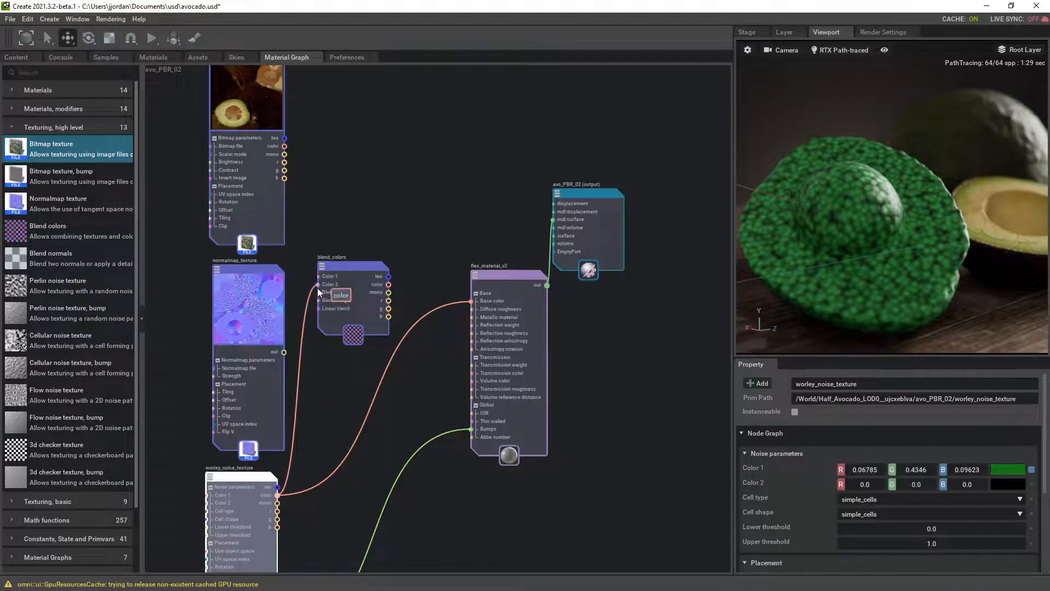
drag(284, 146, 318, 276)
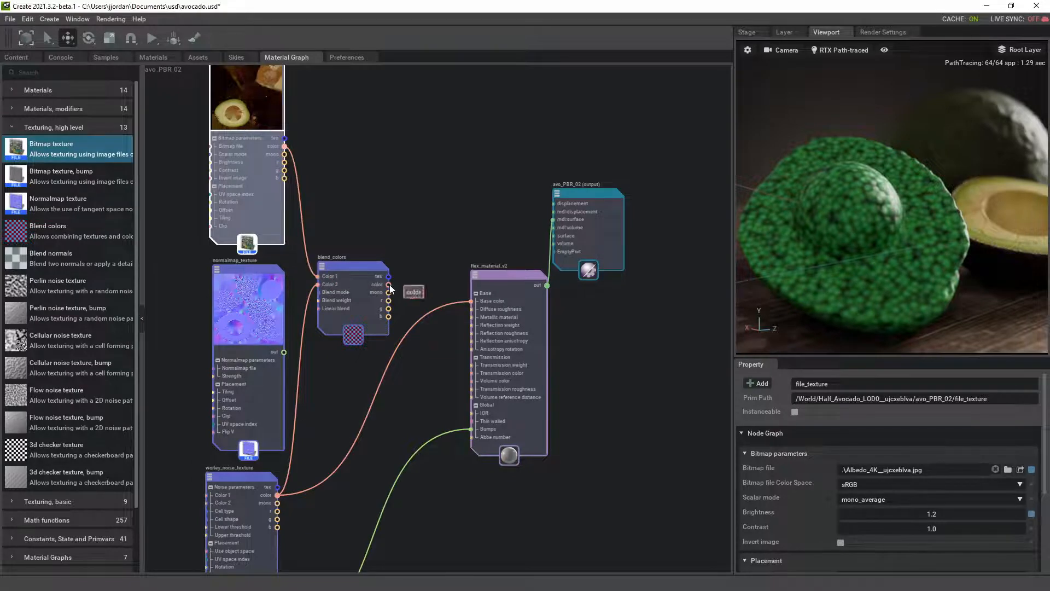
drag(390, 284, 469, 303)
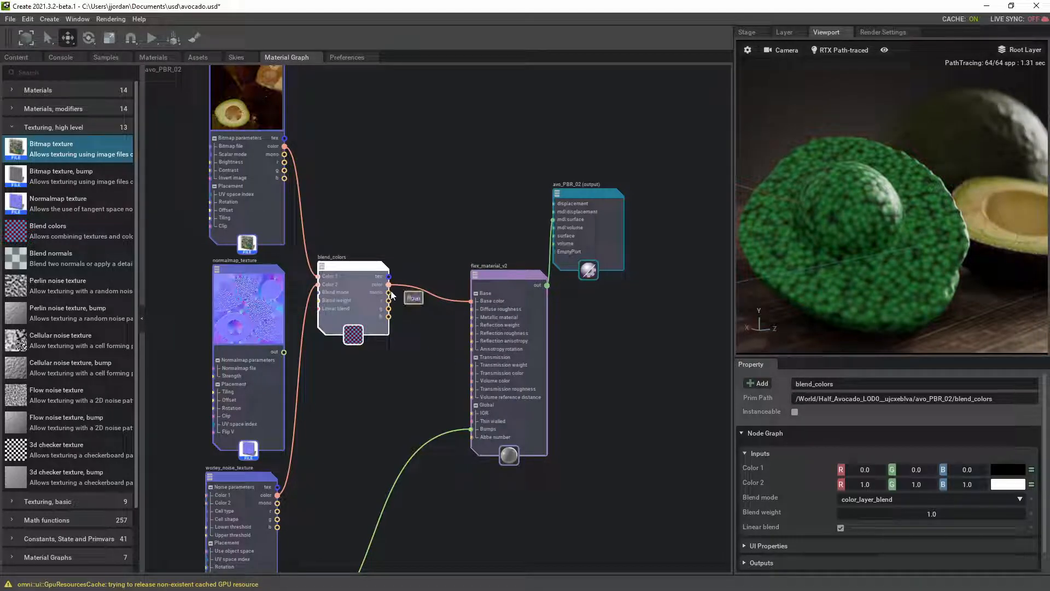
drag(406, 304, 474, 327)
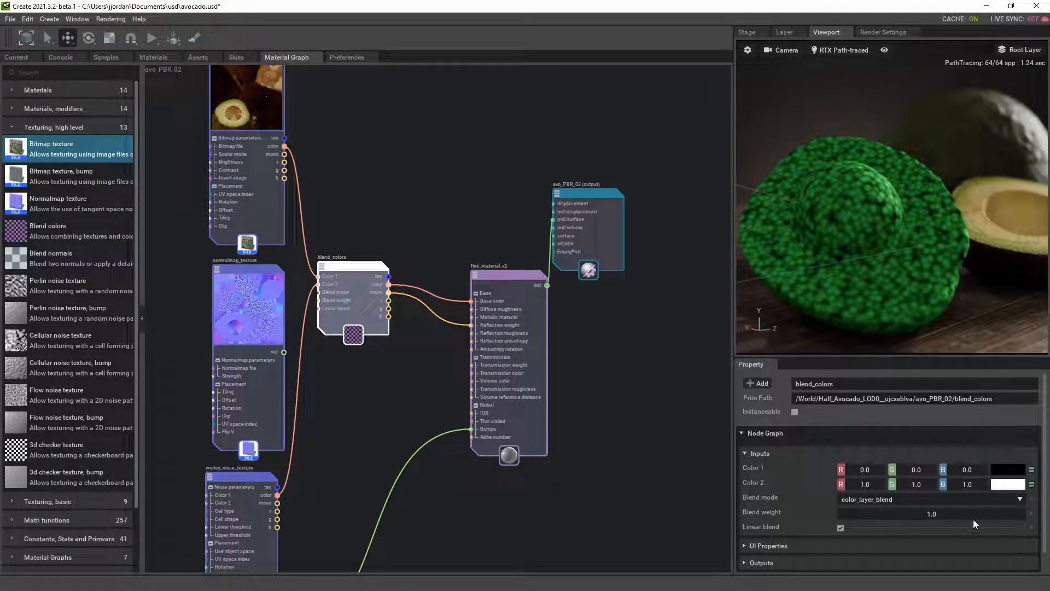
Set the Blend weight of the blend_colors node to .5
scroll(930, 493, down, 2)
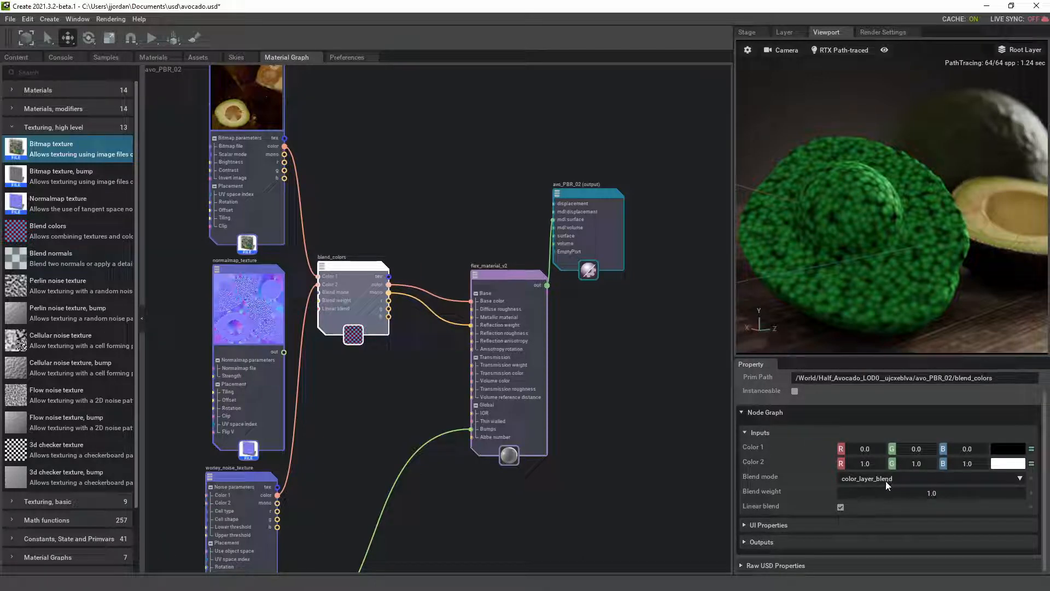
double_click(940, 491)
text(.5)
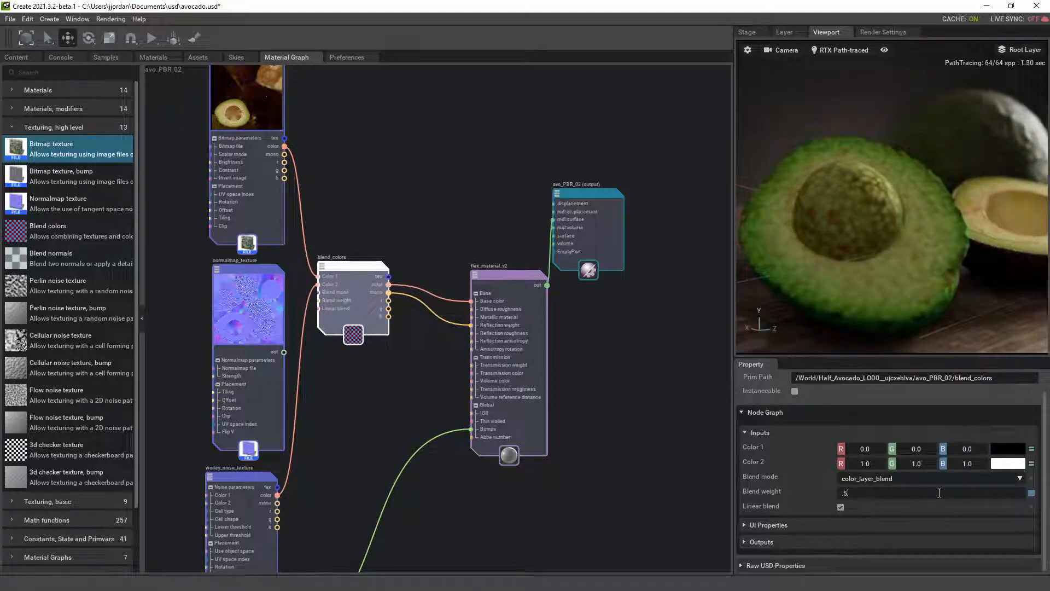
Set the Blend weight of the blend_colors node to 1
key(BackSpace)
key(BackSpace)
text(1)
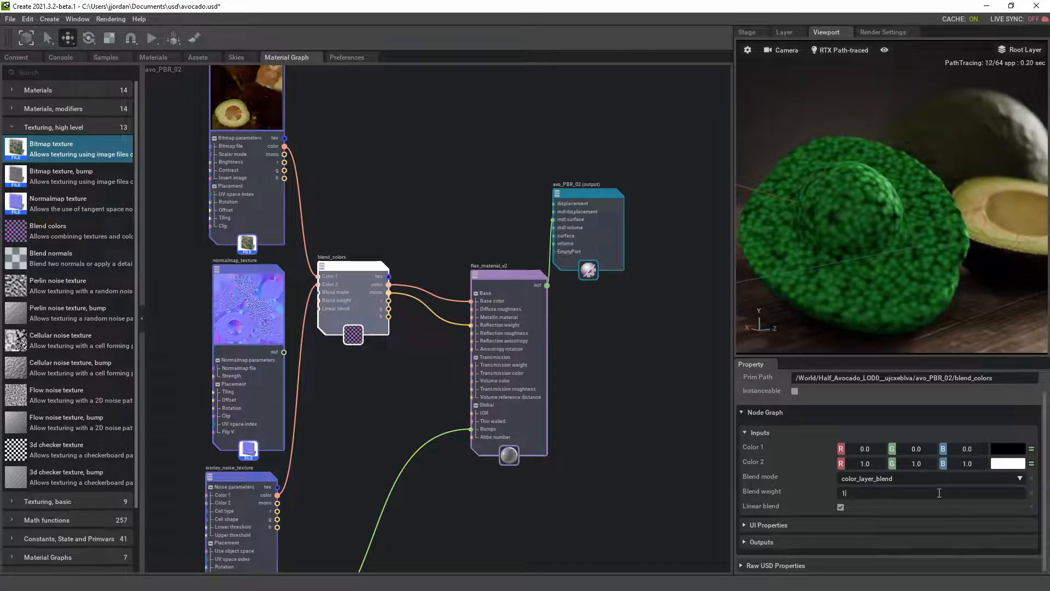
Try different blend modes on blend_colors, including color_layer_add, color_layer_multiply, color_layer_brightness and color_layer_color
click(904, 477)
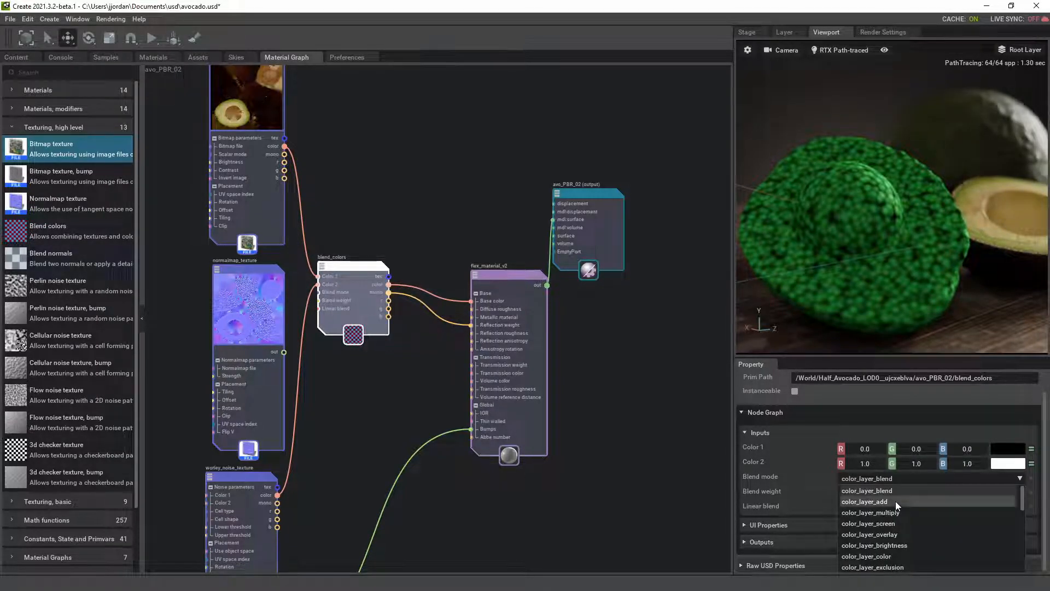
click(895, 501)
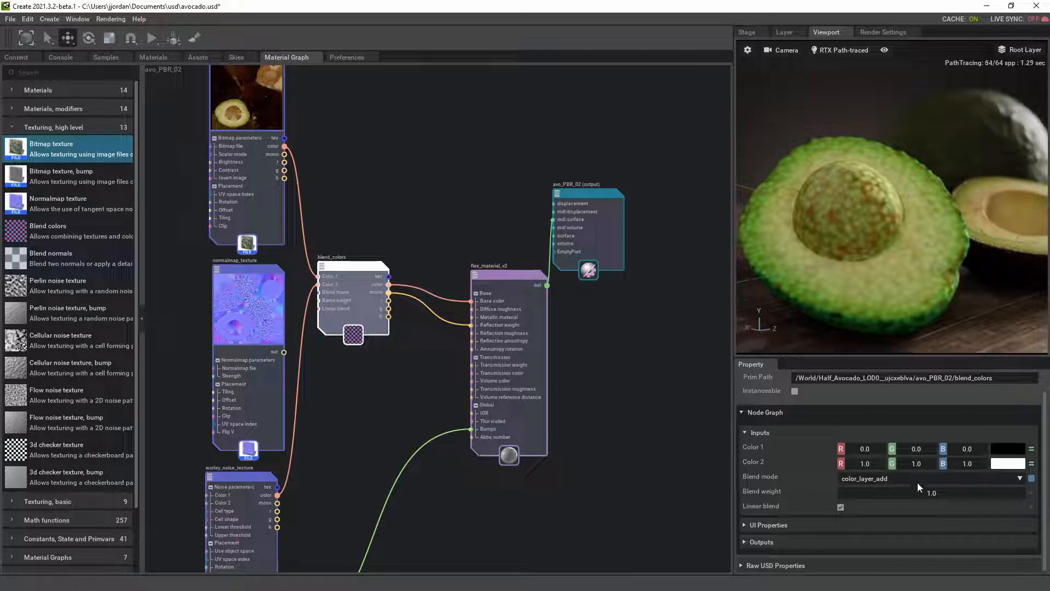
click(907, 478)
click(901, 514)
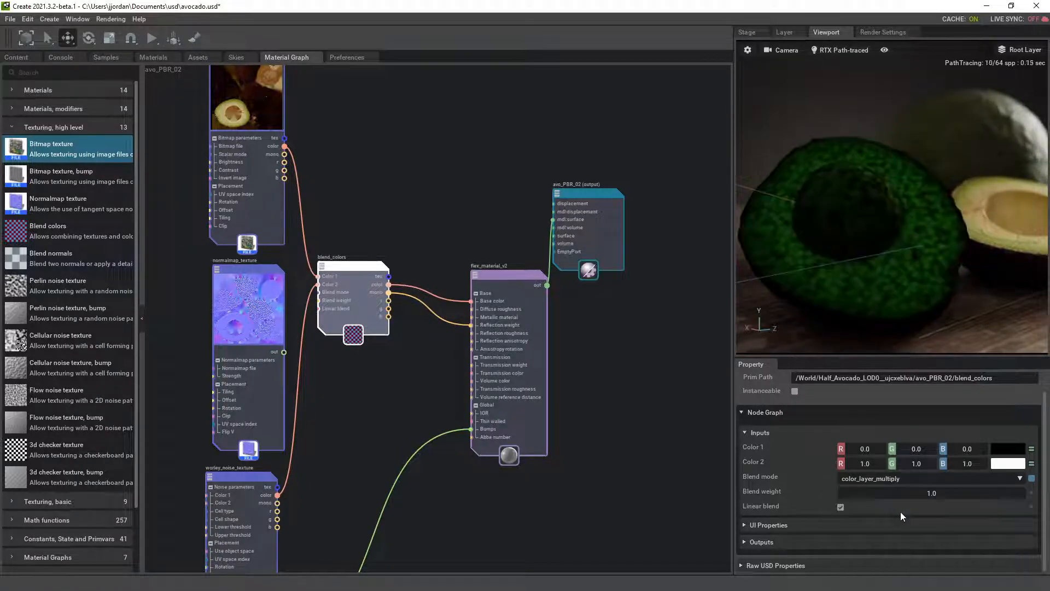
click(904, 477)
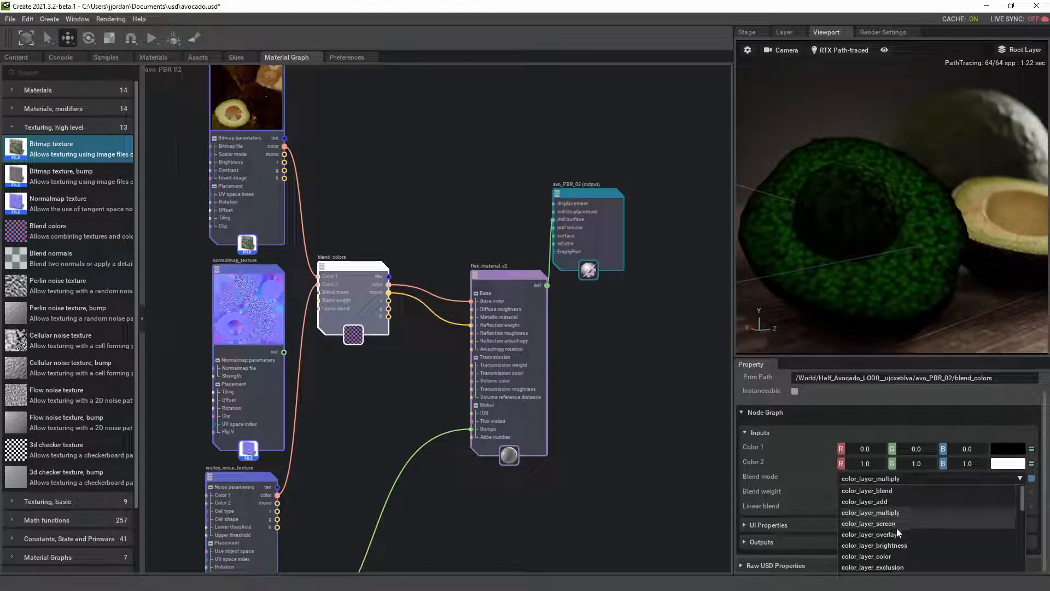
click(894, 545)
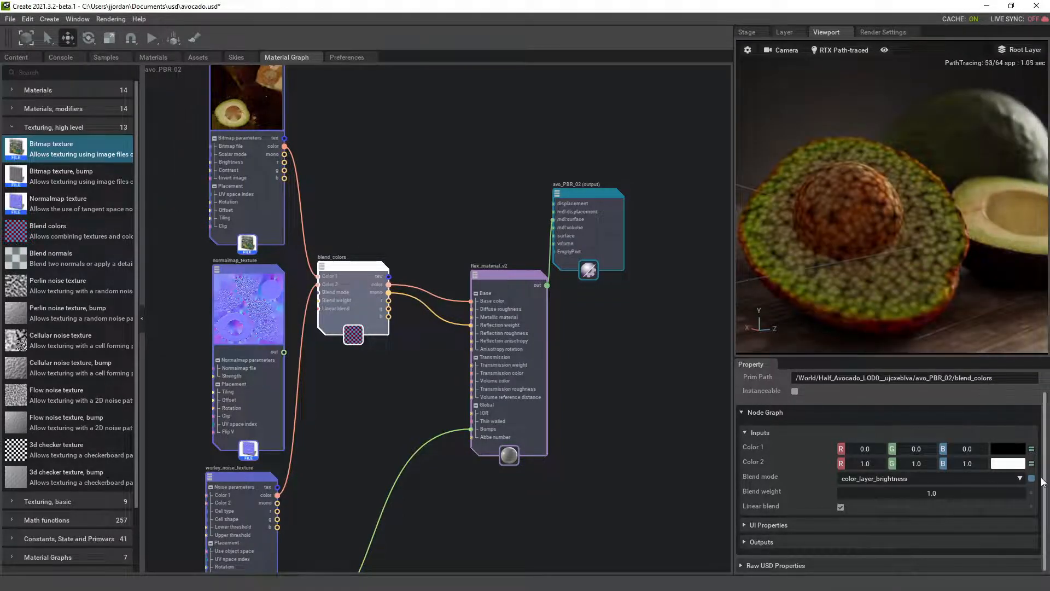
click(904, 477)
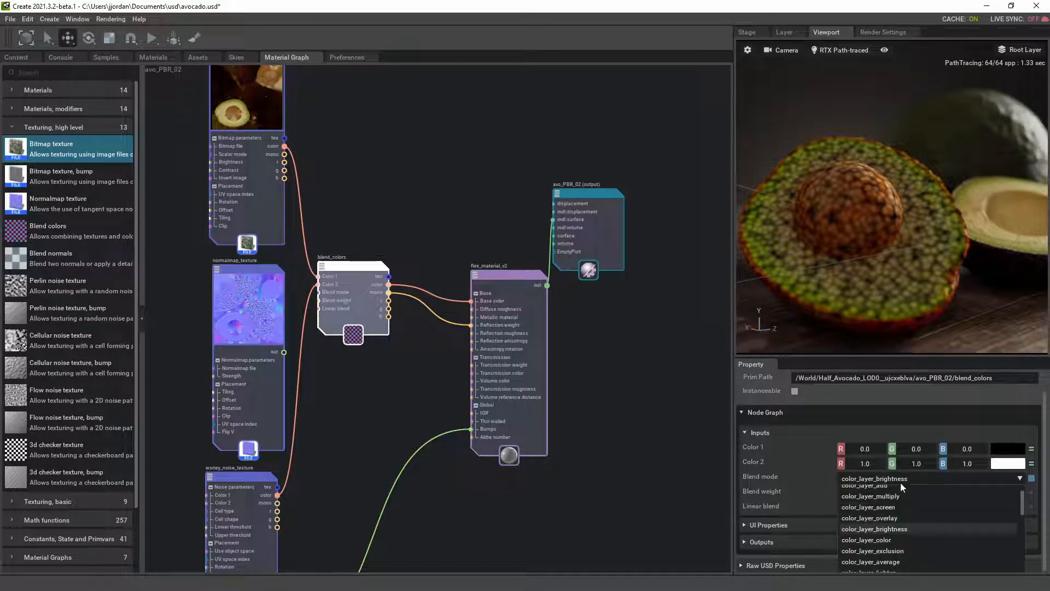
click(892, 539)
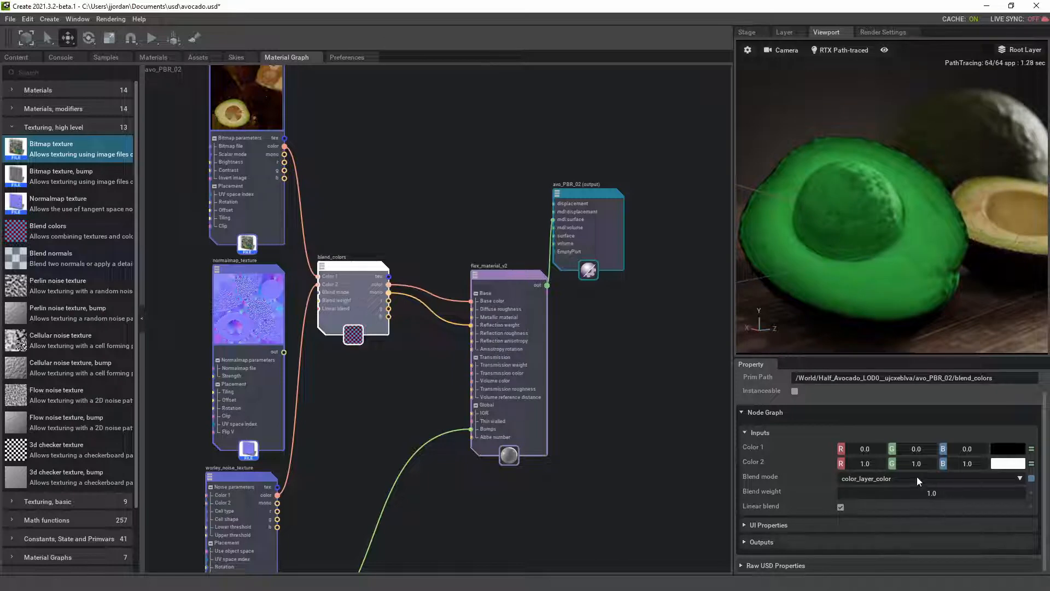
click(917, 477)
click(892, 562)
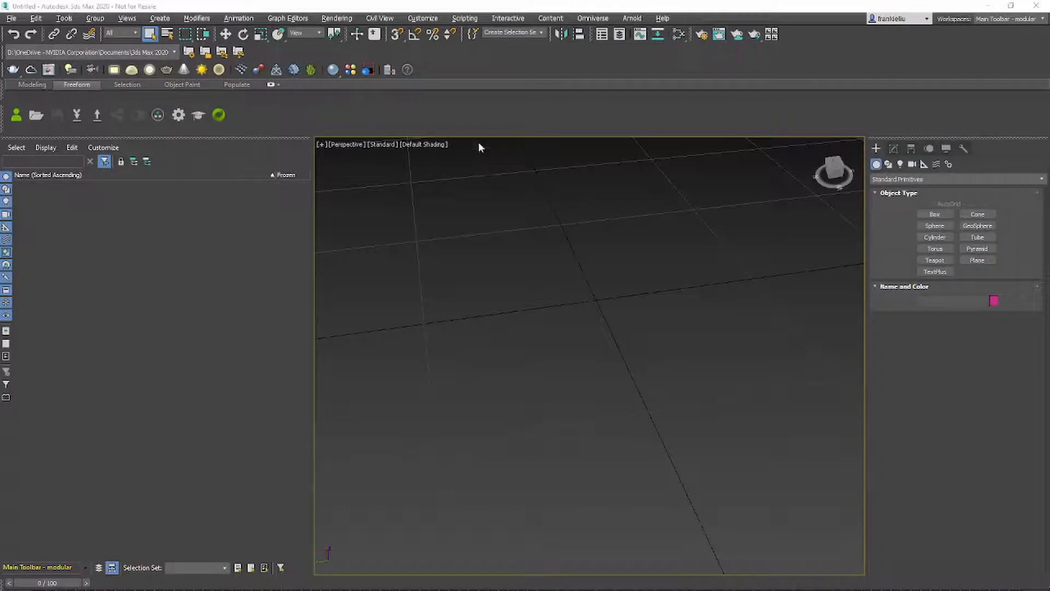
Switch to 3ds Max and open the recent scene avocado_demo_siggraph_2021.max
click(11, 18)
mouse_move(34, 75)
click(217, 75)
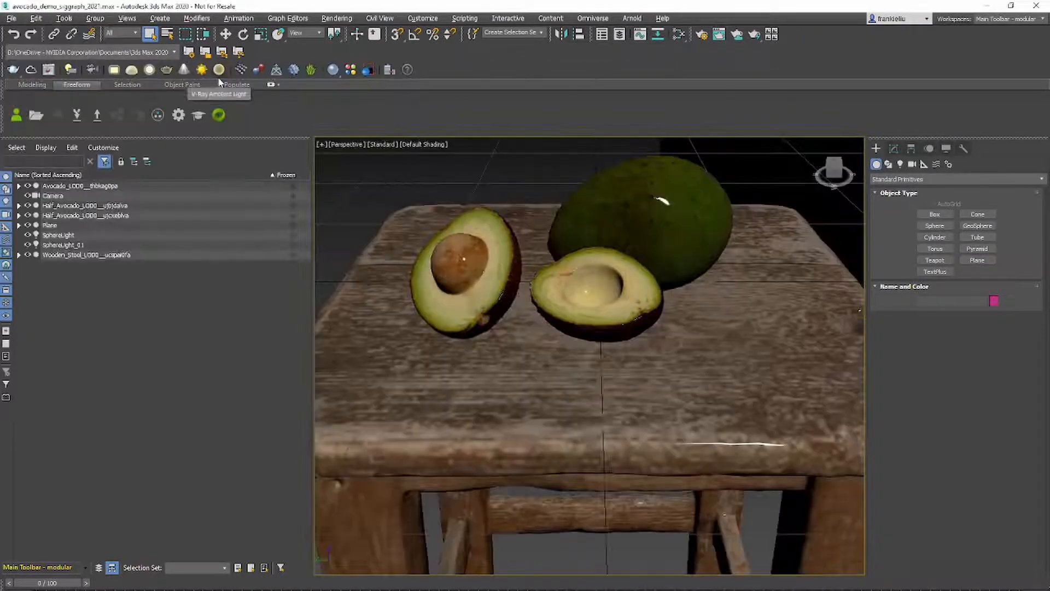
mouse_move(589, 356)
alt+middle_down()
mouse_move(656, 383)
mouse_move(541, 361)
mouse_move(596, 372)
alt+middle_up()
scroll(596, 372, down, 8)
scroll(596, 372, up, 8)
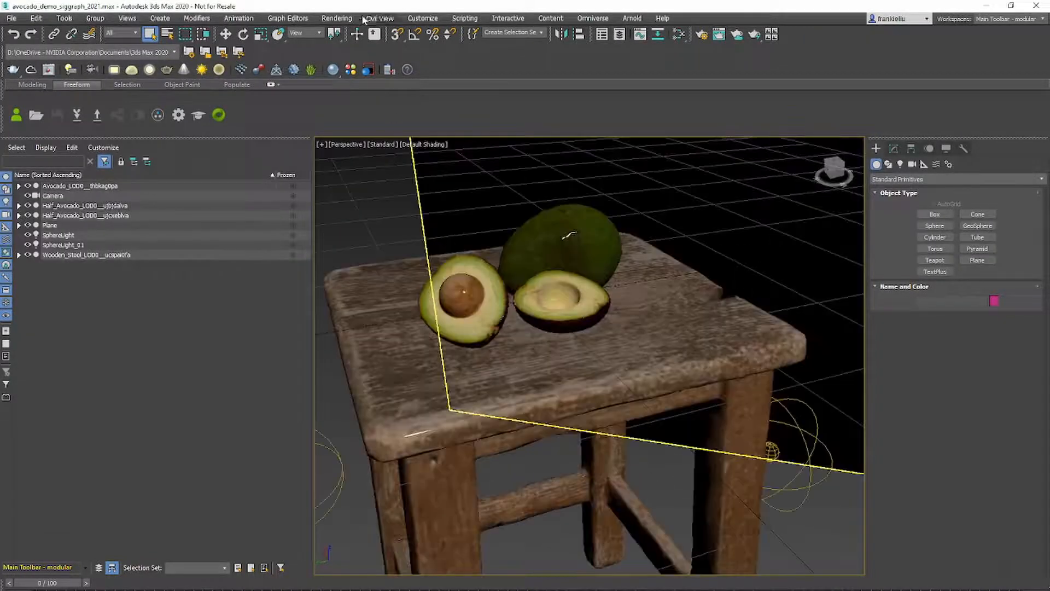
Examine the wooden_stool_mtl physical material and its bitmap maps in the Slate Material Editor
click(337, 18)
mouse_move(443, 264)
click(504, 276)
click(336, 18)
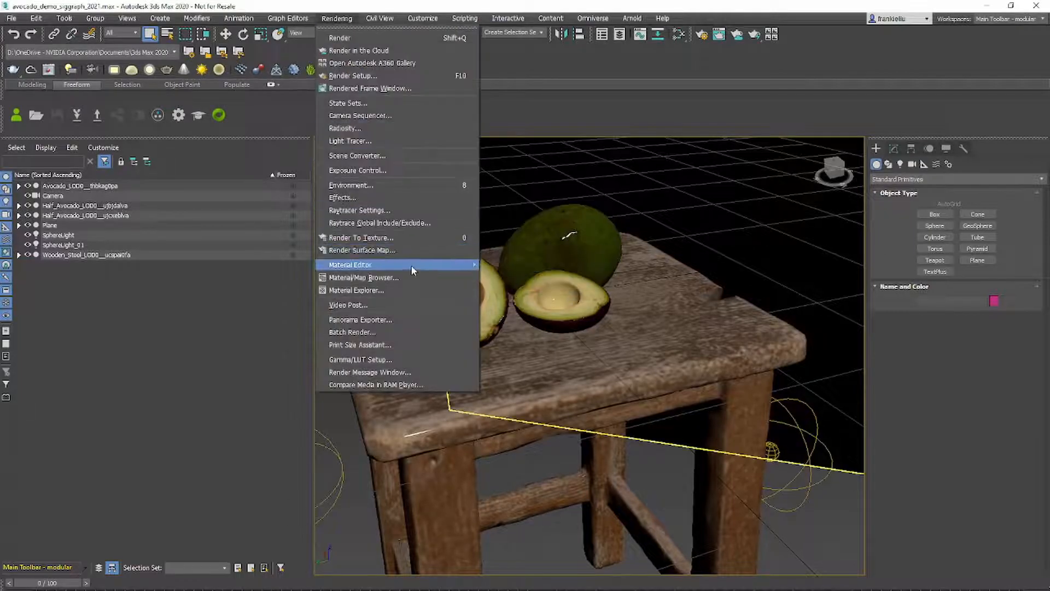
mouse_move(411, 264)
click(504, 276)
double_click(678, 81)
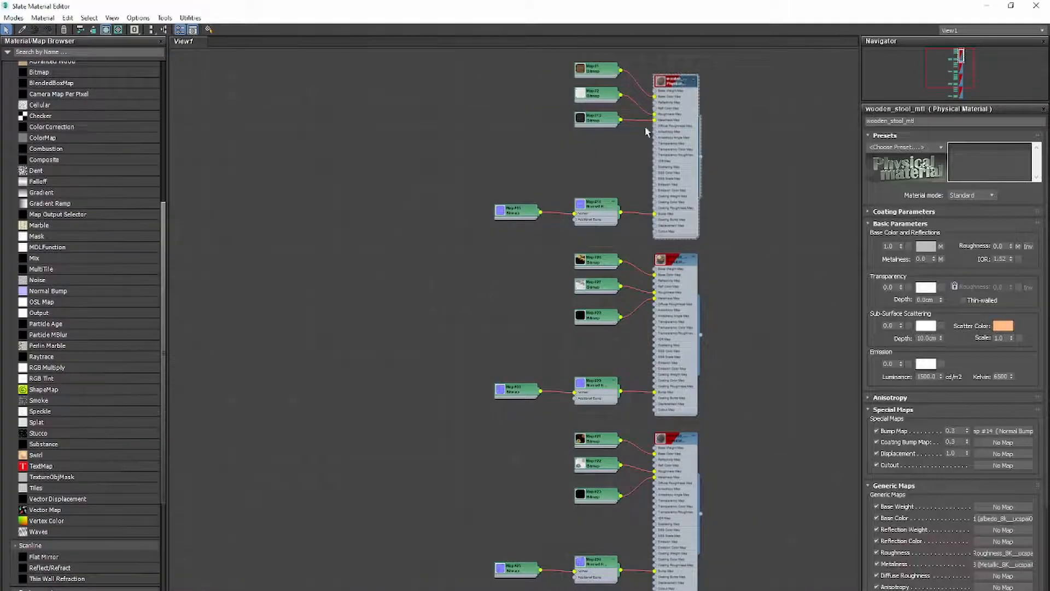
click(1001, 432)
click(955, 153)
double_click(595, 119)
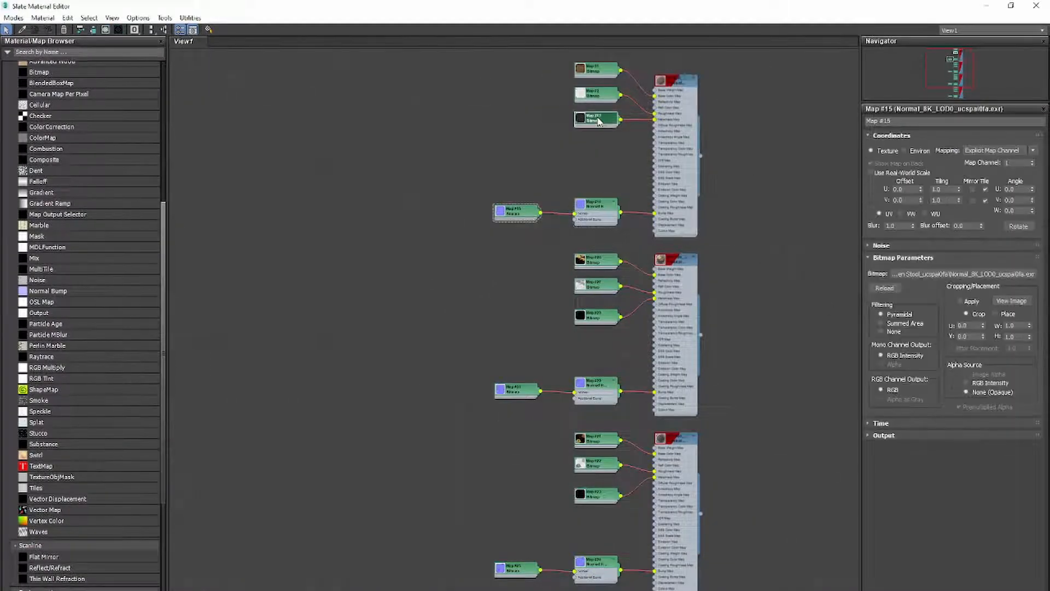
click(986, 5)
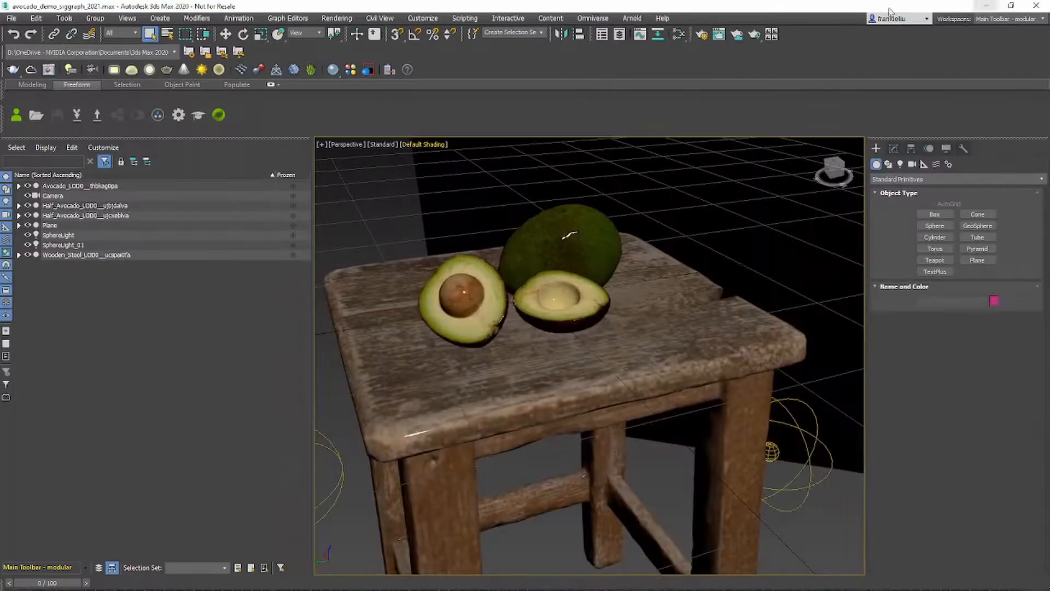
Export the whole avocado scene to Omniverse as scene.usd in the Avocado_Demo_Export folder, with MDL, cameras and lights included
click(592, 18)
click(608, 95)
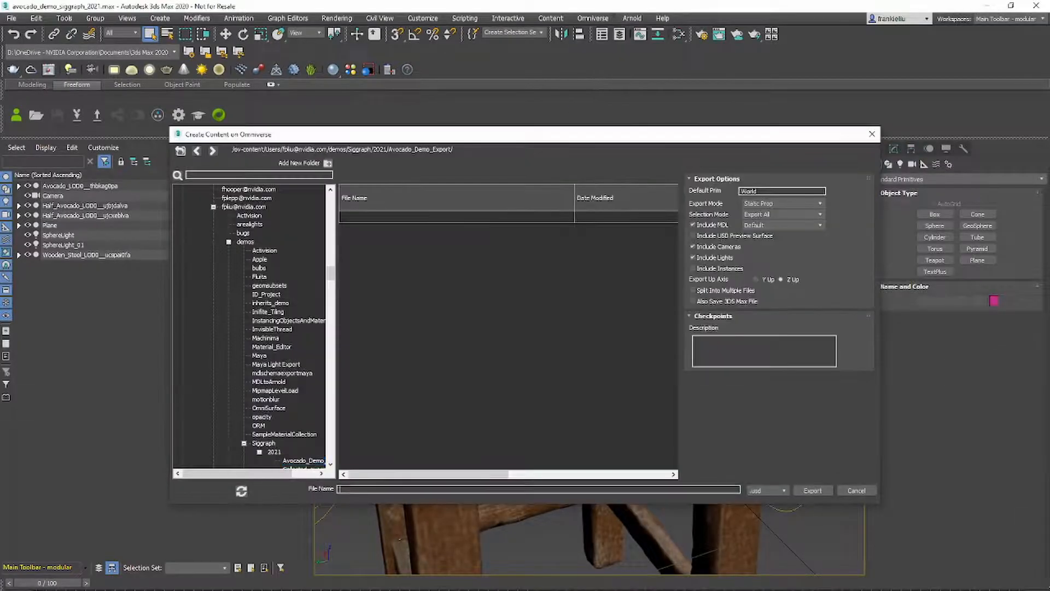
click(814, 490)
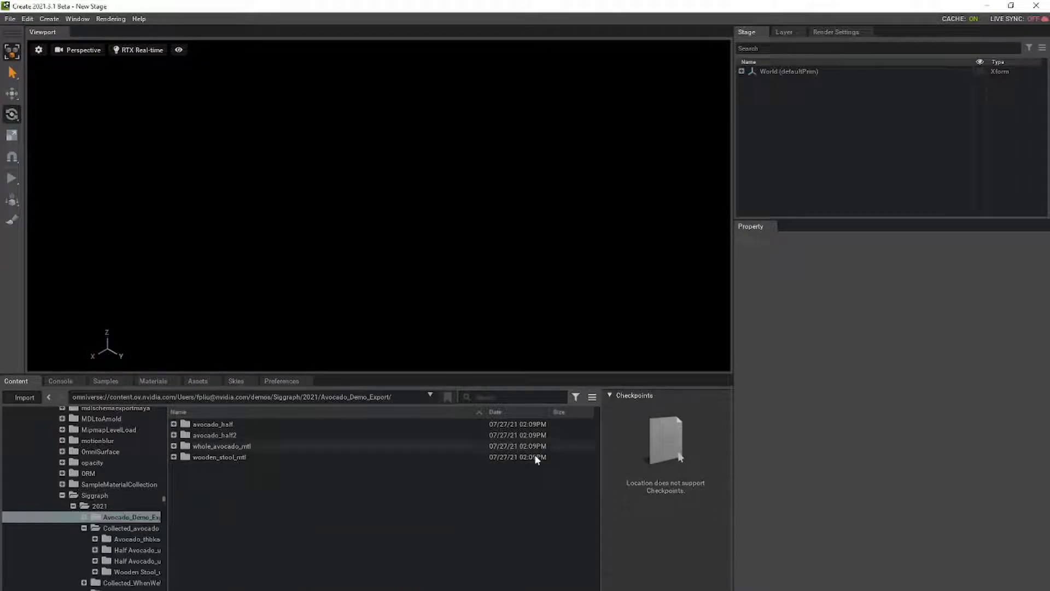
Switch to Omniverse Create, refresh the Avocado_Demo_Export folder and open the exported scene.usd
right_click(278, 484)
click(680, 457)
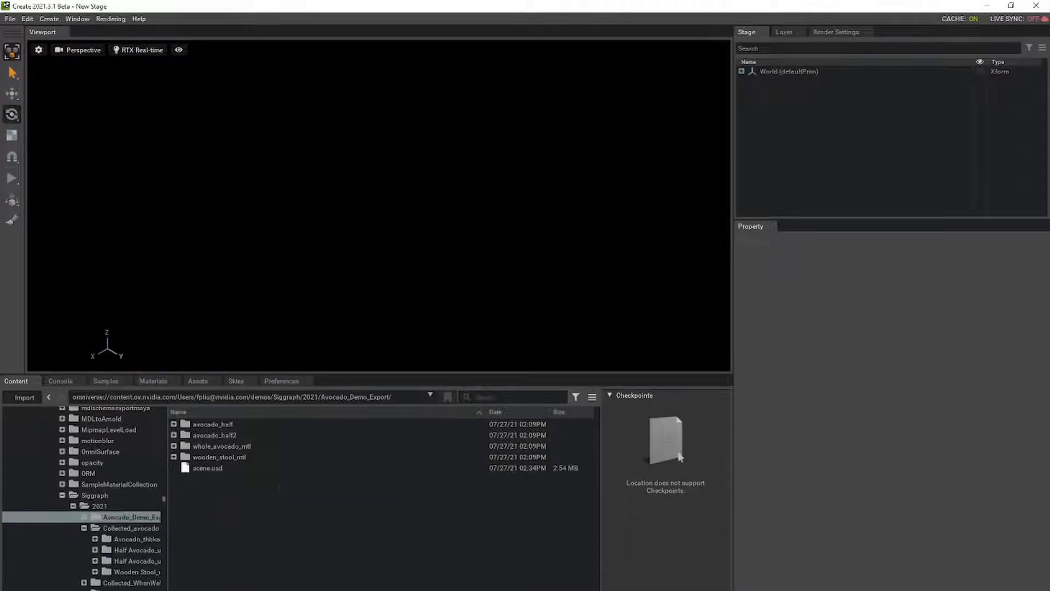
double_click(204, 467)
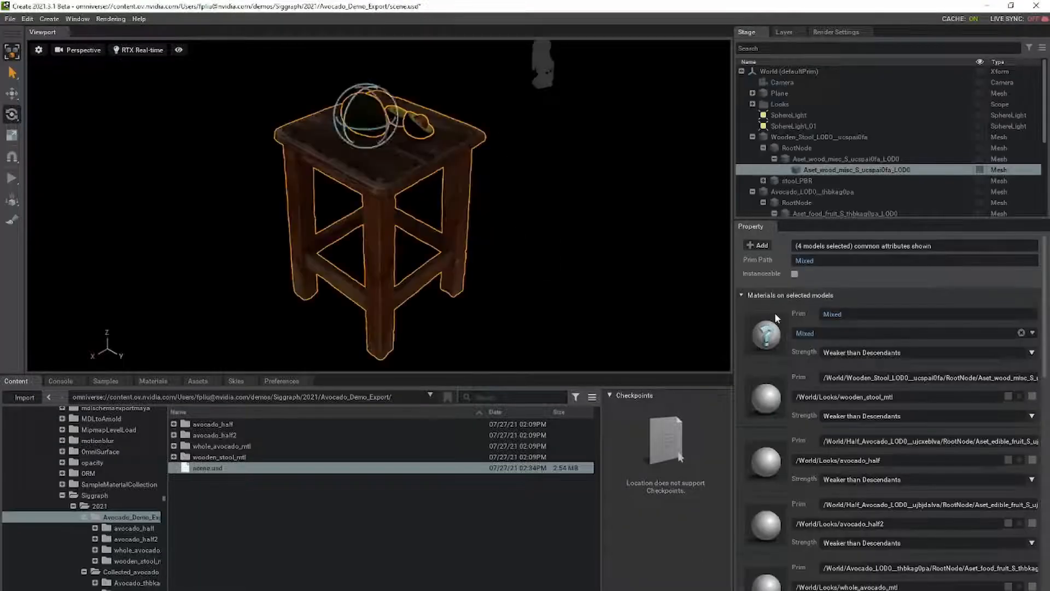
click(181, 226)
alt+drag(181, 226, 353, 261)
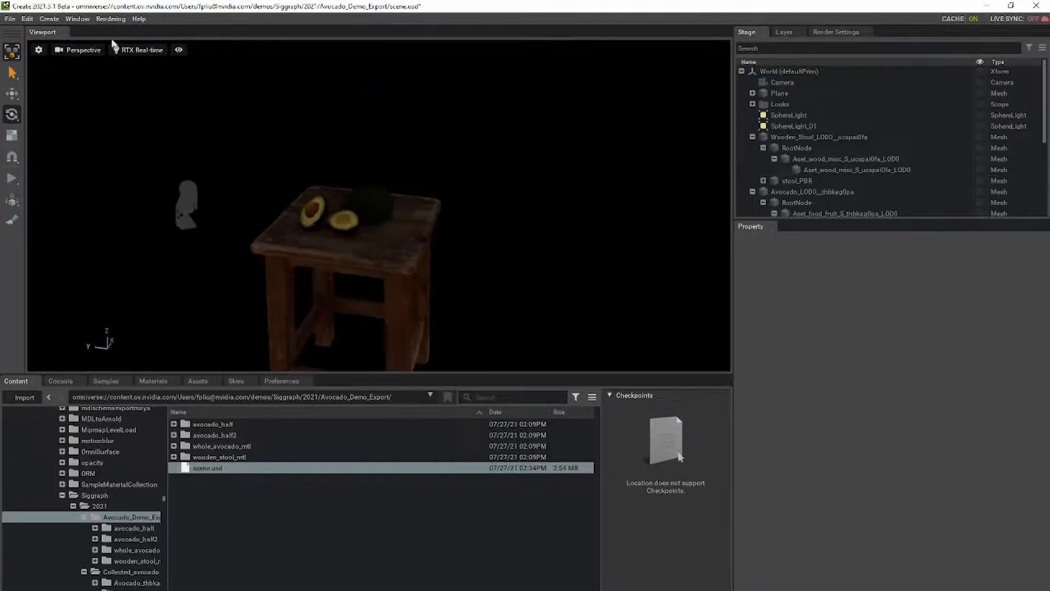
Add a dome light and assign Studio Tomoco.exr from the Collected_avocado folder as its texture
click(49, 19)
click(124, 112)
click(131, 571)
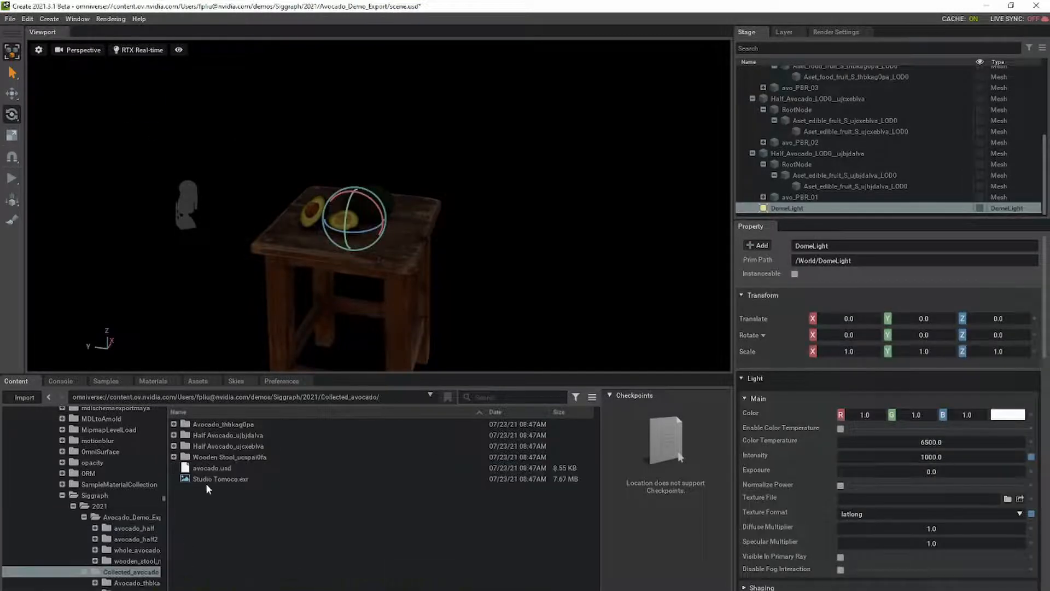
drag(207, 480, 930, 498)
alt+drag(328, 260, 373, 300)
key(Escape)
scroll(372, 300, up, 5)
Examine the exported avocado_half and wooden_stool_mtl materials, checking their albedo, roughness and metallic map settings
click(291, 244)
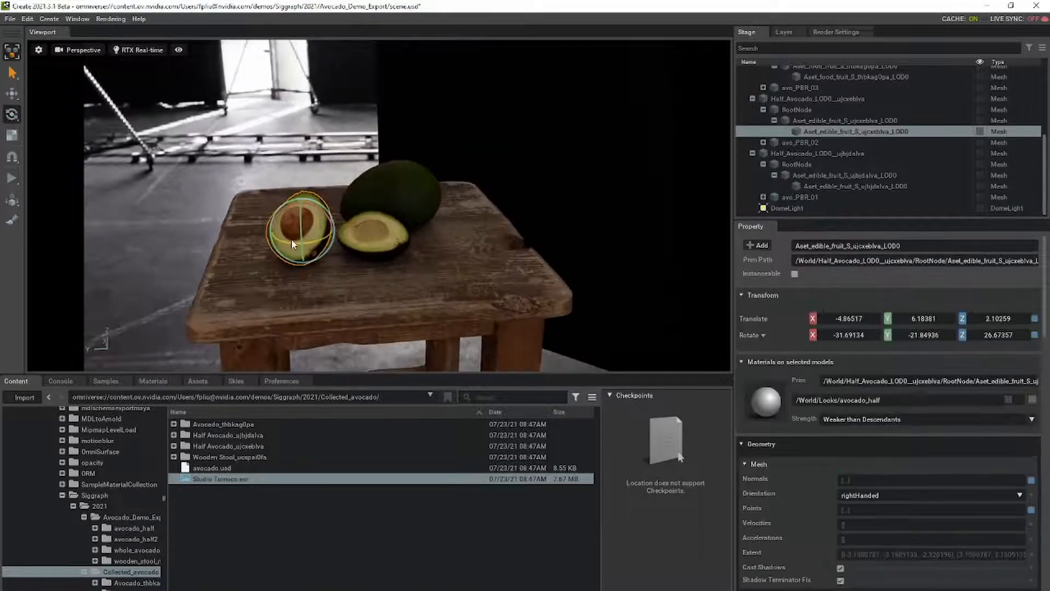
click(766, 402)
scroll(969, 403, down, 5)
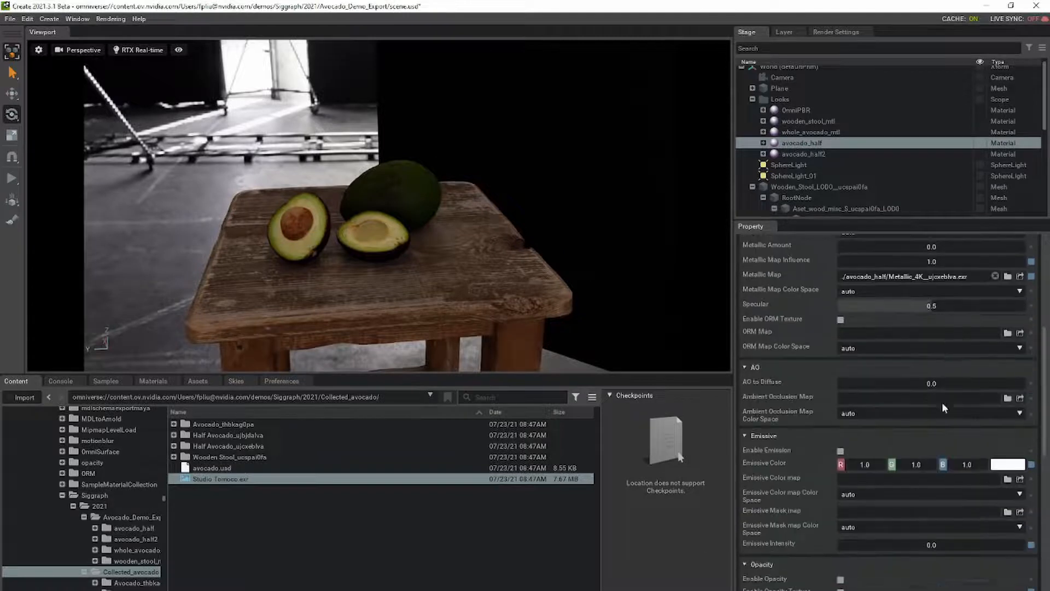
scroll(943, 404, down, 3)
click(492, 307)
click(1008, 333)
scroll(949, 417, down, 2)
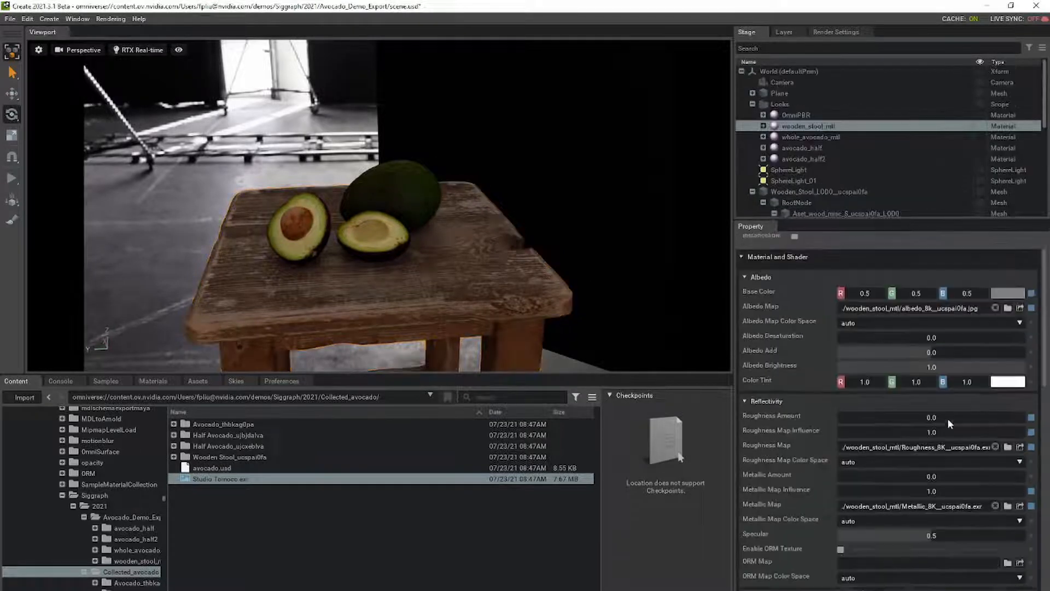
scroll(963, 421, down, 5)
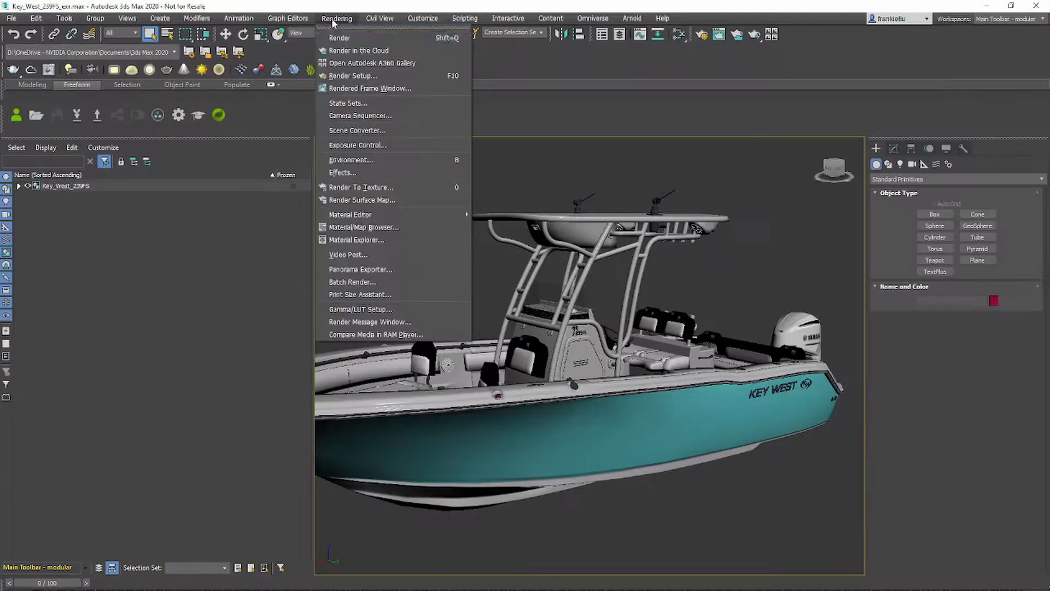
Switch to 3ds Max, render the Key_West_239FS boat with V-Ray, and open the Omniverse export dialog
click(339, 35)
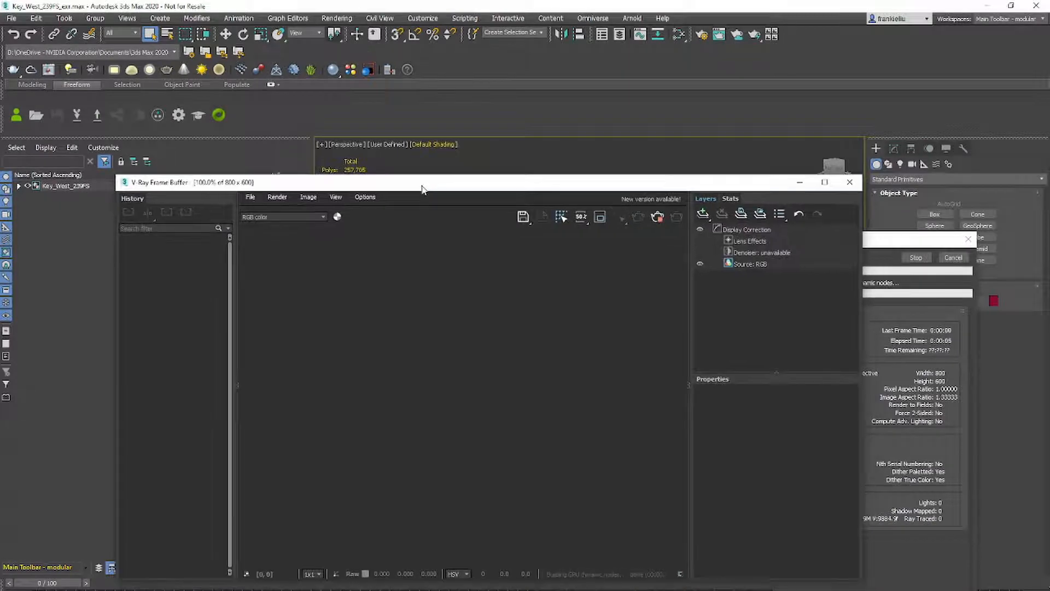
click(592, 18)
click(599, 89)
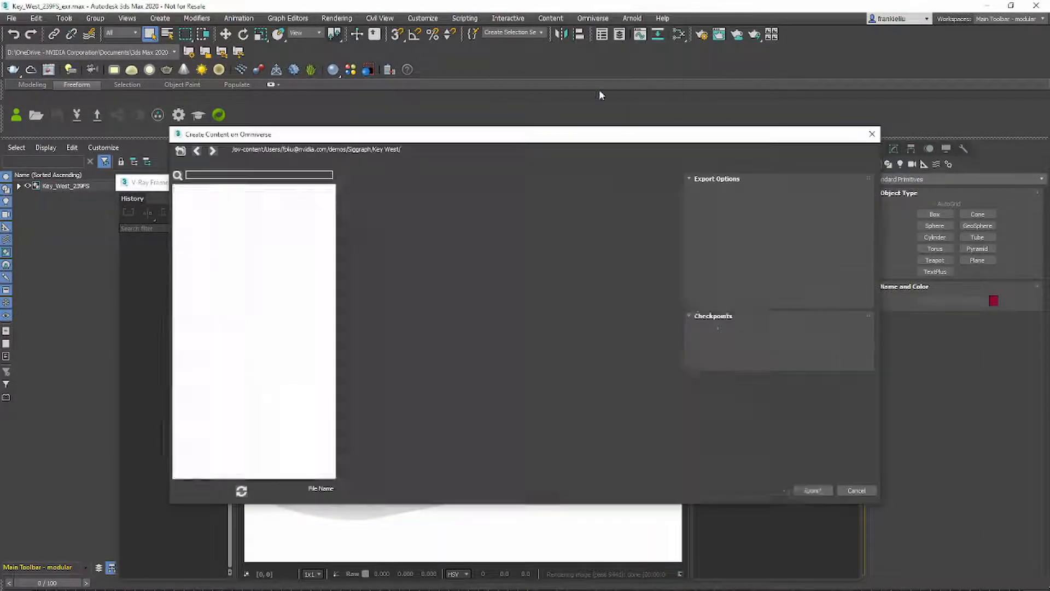
Set the export location to the demos/Siggraph/2021 folder inside the account's user directory on ov-content
click(241, 161)
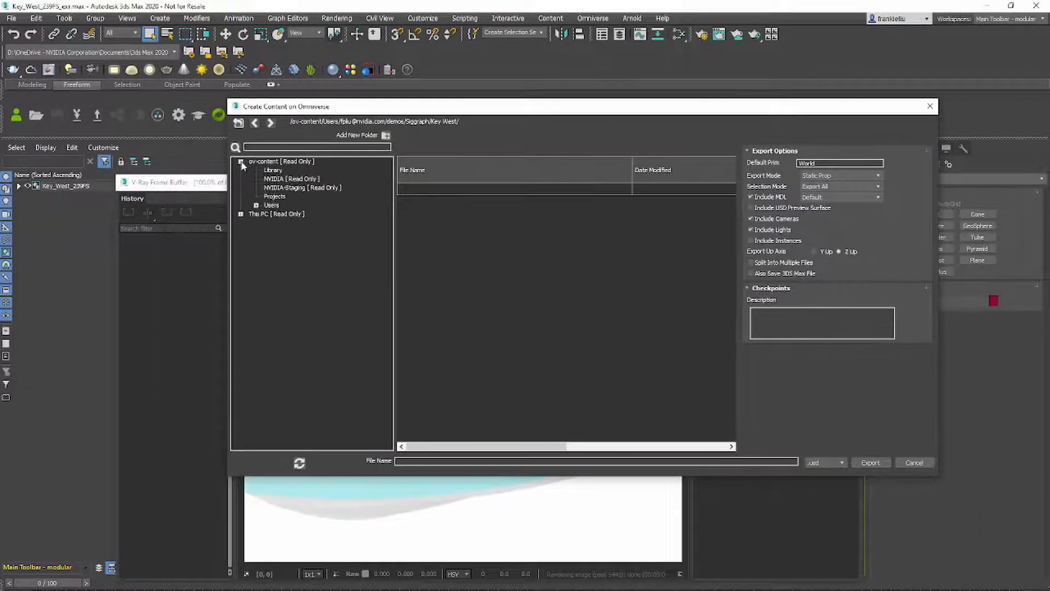
click(255, 203)
scroll(328, 295, down, 20)
click(270, 248)
click(271, 248)
click(300, 284)
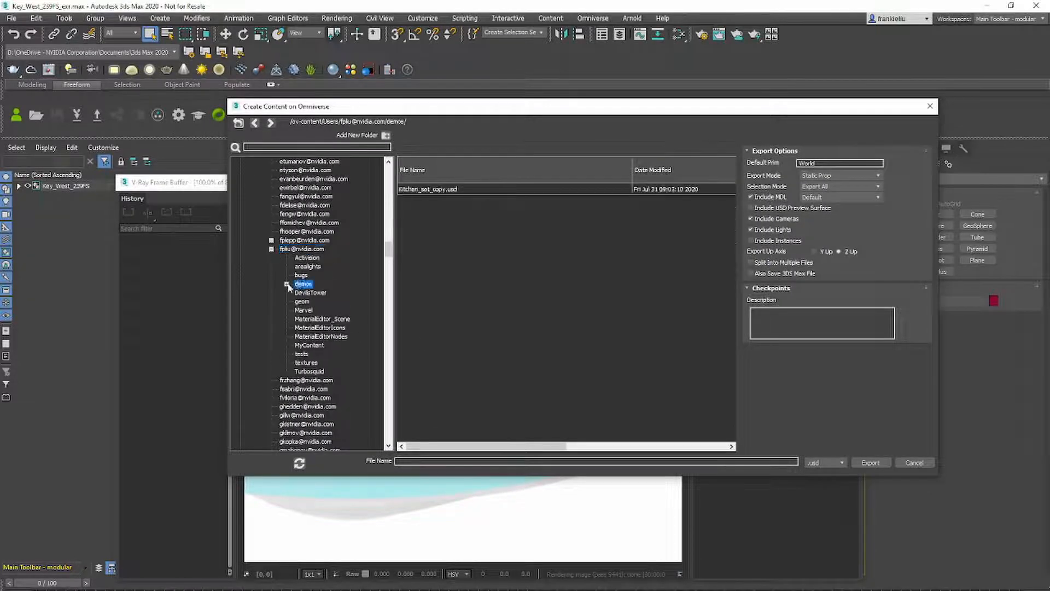
click(286, 284)
scroll(306, 306, down, 4)
click(302, 372)
click(331, 381)
Create a KeyWest folder inside 2021 and export the boat there as scene.usd
click(385, 136)
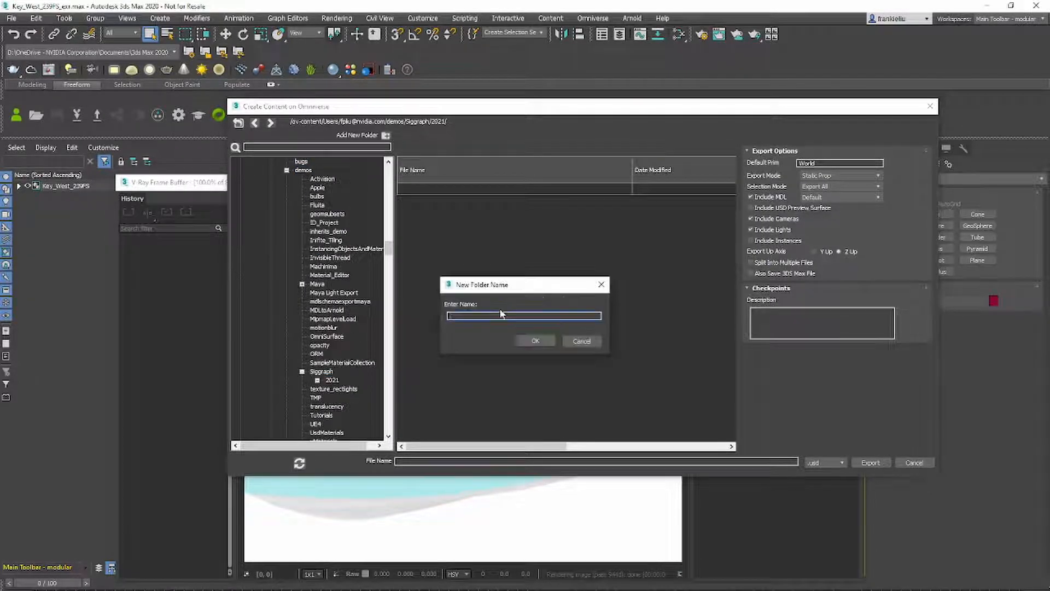
click(537, 340)
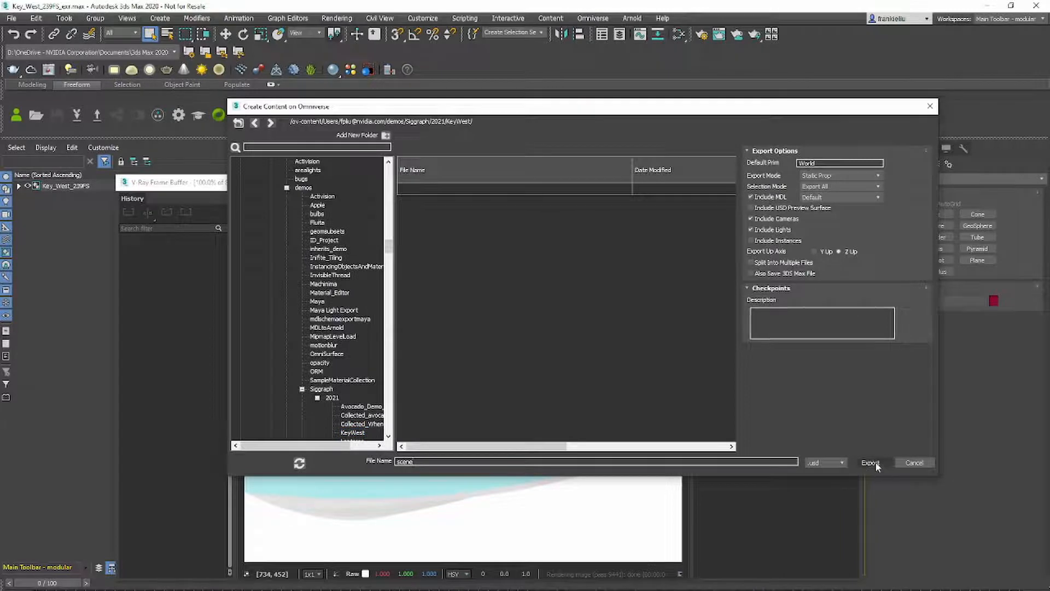
click(871, 463)
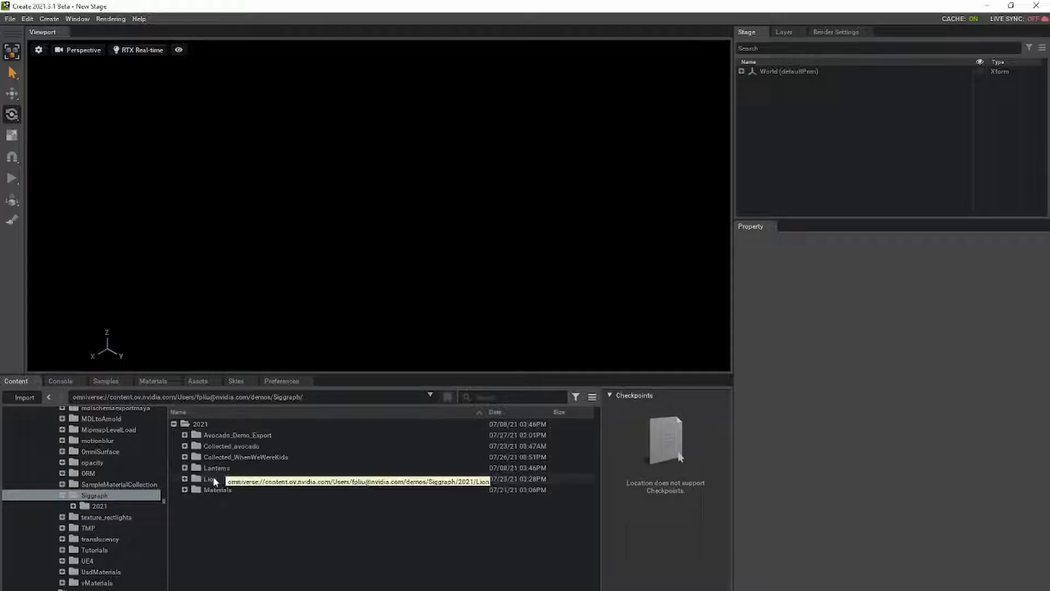
Switch to Omniverse Create, refresh the Siggraph folder and open scene.usd from 2021/KeyWest
right_click(238, 506)
click(258, 525)
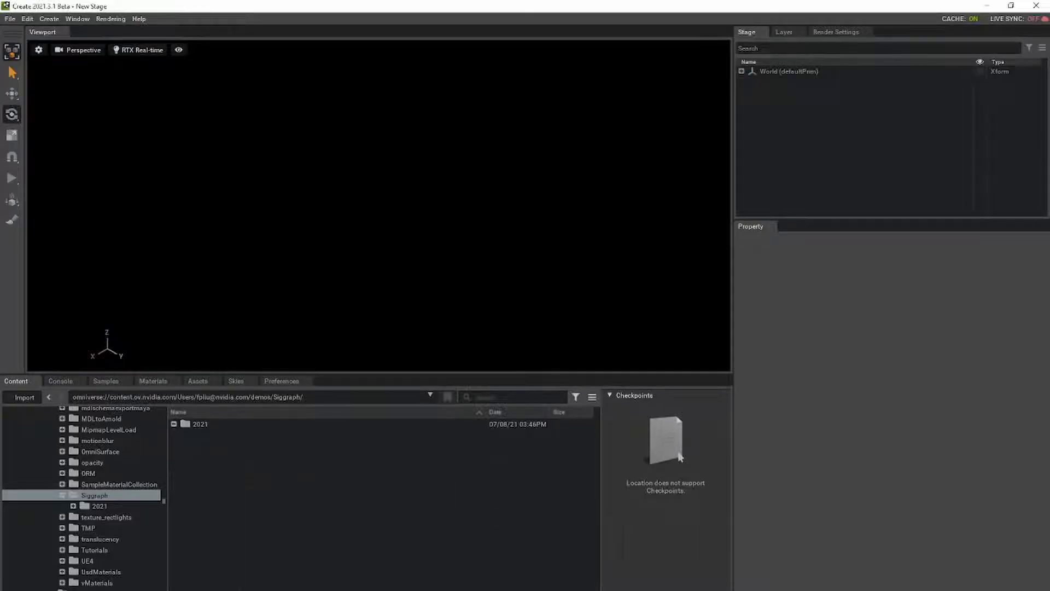
double_click(201, 424)
double_click(219, 457)
scroll(276, 486, down, 5)
right_click(214, 545)
click(239, 508)
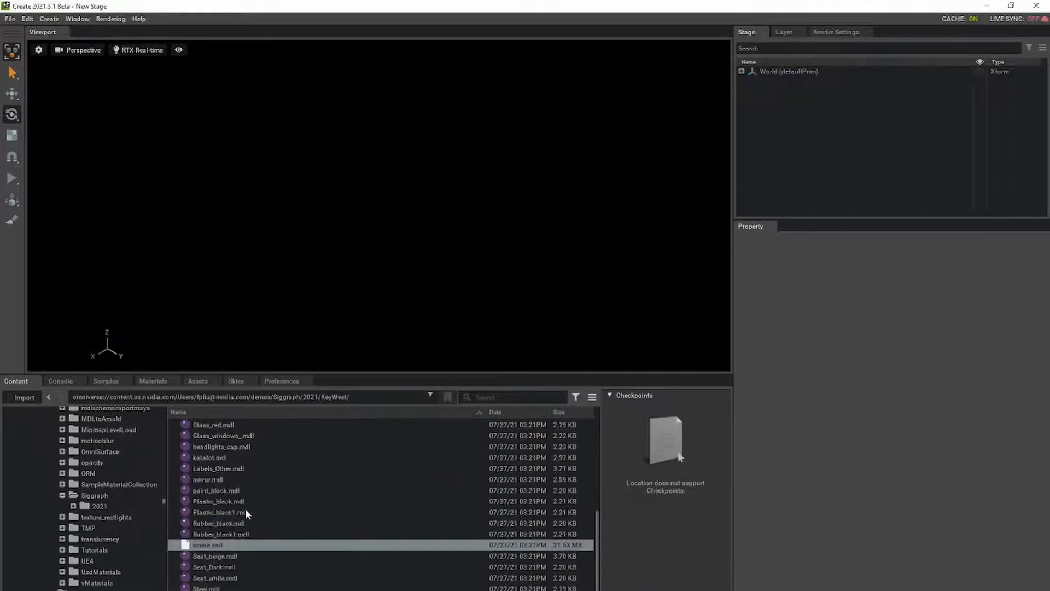
Add a dome light to the boat scene and assign a texture from the bookmarked folders as its texture file
click(49, 19)
click(123, 88)
scroll(96, 492, up, 10)
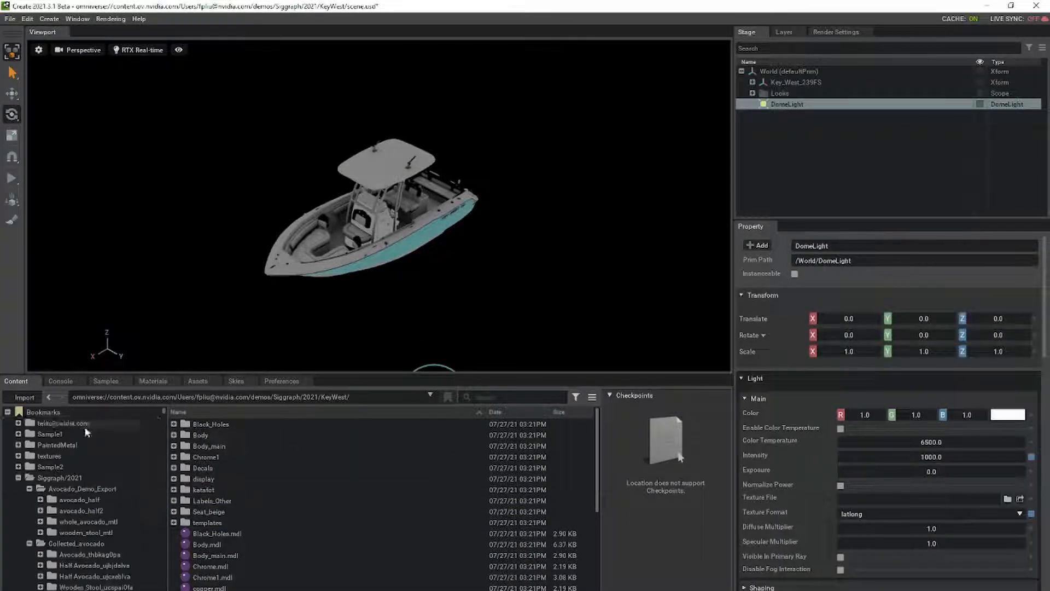
click(85, 424)
double_click(201, 556)
scroll(246, 558, down, 8)
drag(214, 589, 919, 499)
View the boat from a closer angle and render the viewport in RTX Path-traced mode
scroll(378, 219, up, 5)
mouse_move(378, 230)
alt+mouse_down()
mouse_move(379, 181)
mouse_move(379, 213)
mouse_move(411, 219)
alt+mouse_up()
click(137, 50)
click(163, 69)
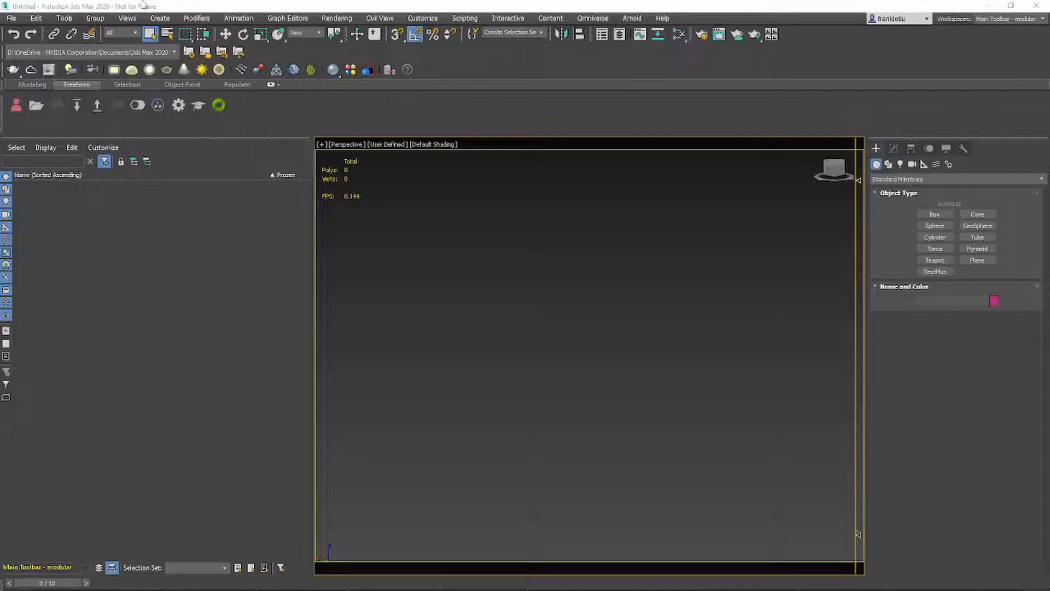
Switch to 3ds Max, open fluita_stock_v2.max, view it through VRayCam001 and select the ship's Group001
click(11, 18)
mouse_move(33, 75)
click(218, 75)
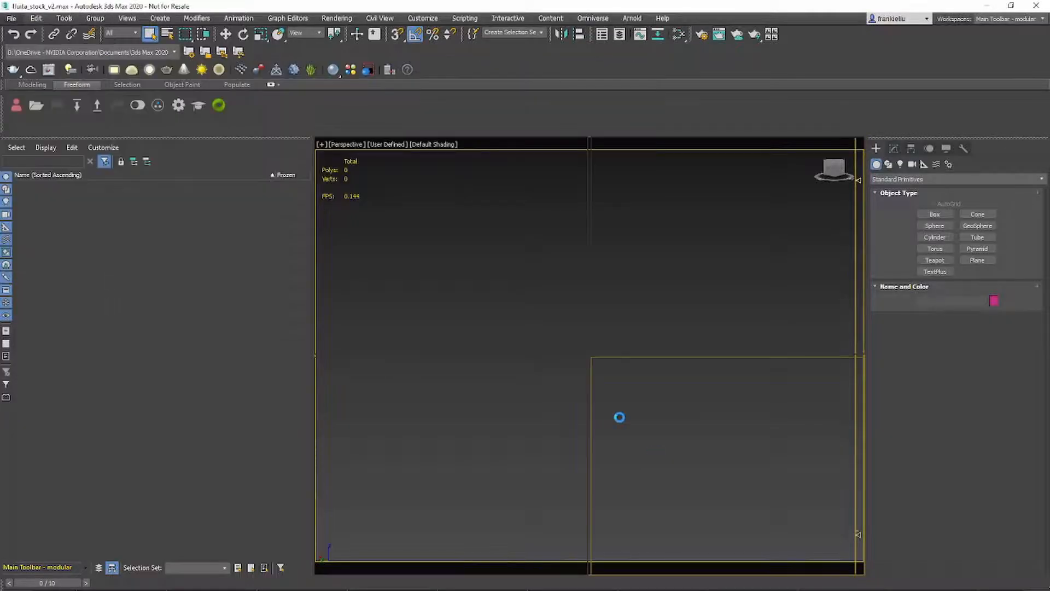
click(587, 360)
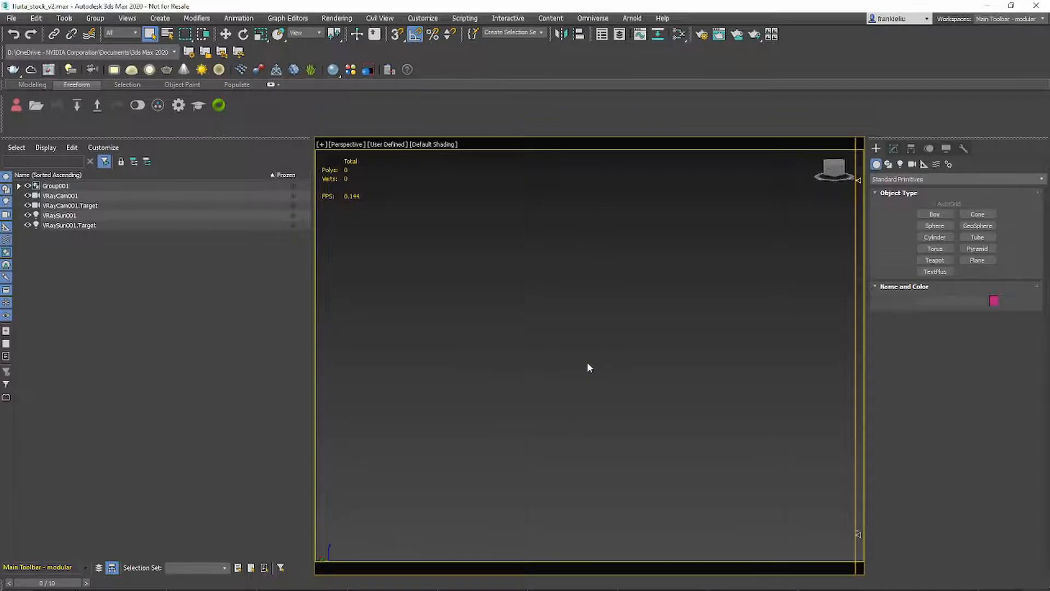
key(c)
click(100, 186)
Open the MAXScript Listener and export all scene materials with MDL VMS to the Documents\ship folder
click(465, 18)
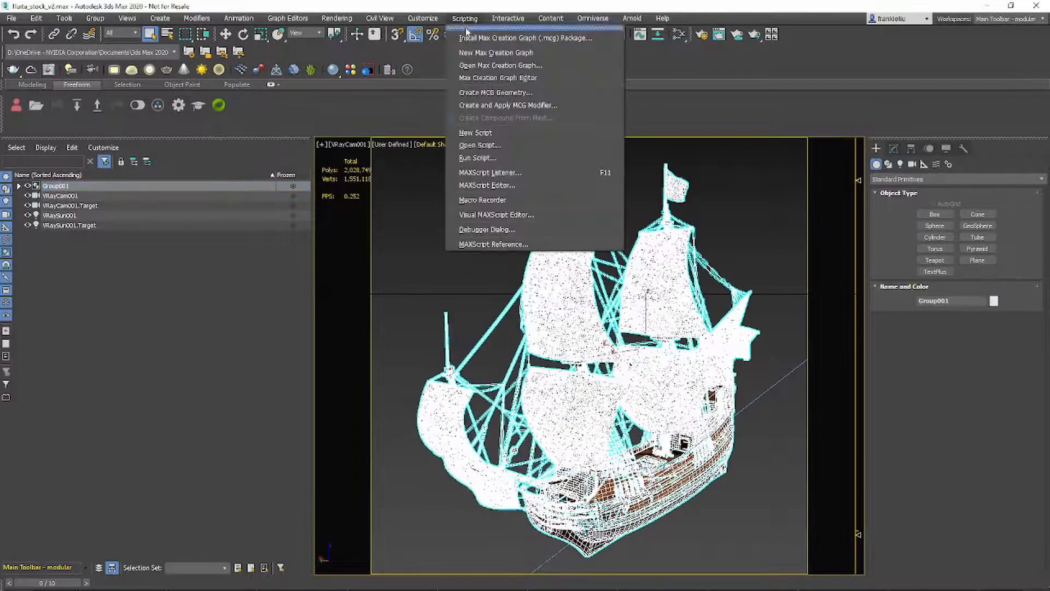
click(505, 174)
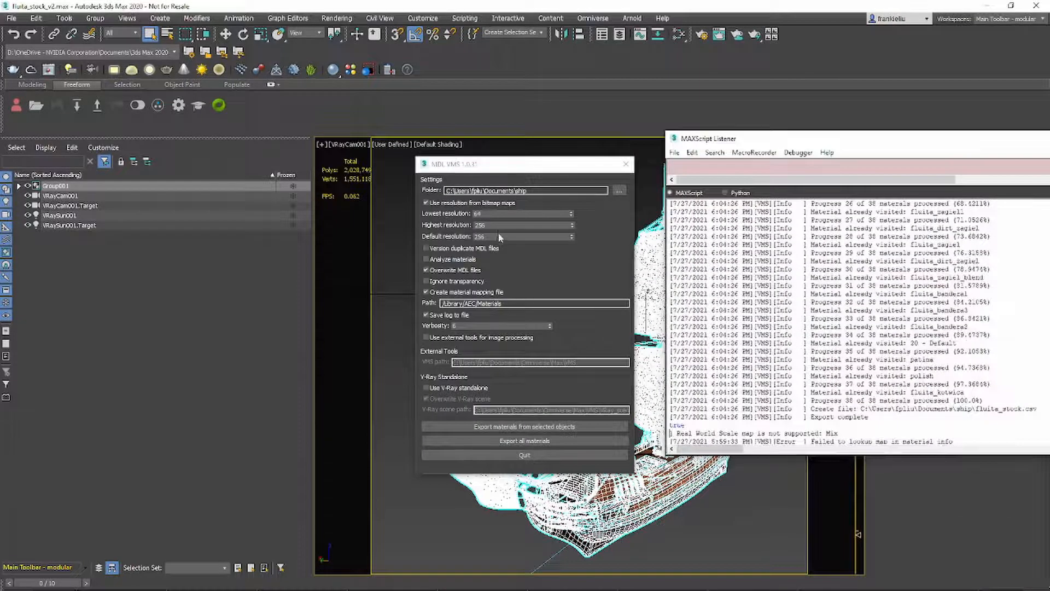
click(619, 191)
key(Escape)
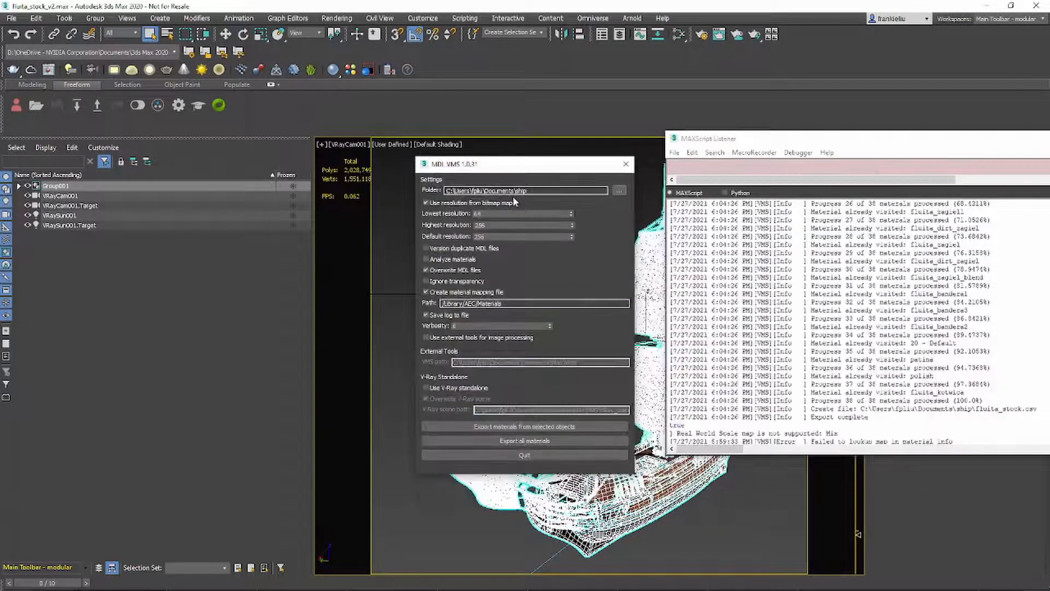
click(524, 440)
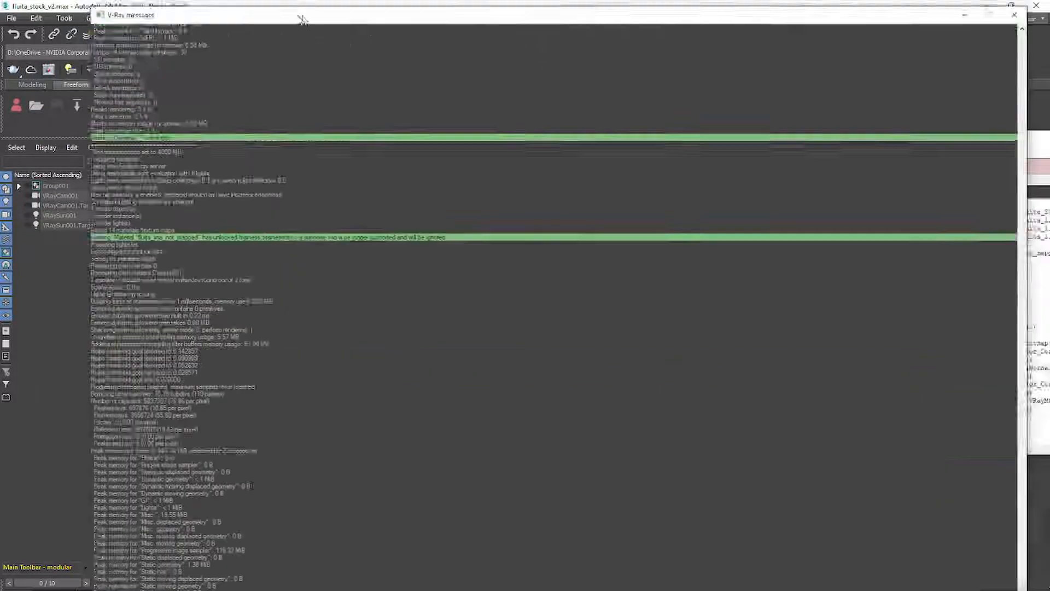
Shrink the V-Ray messages window beside the export dialog and enlarge the MAXScript Listener to follow the export log
click(952, 23)
drag(498, 25, 572, 201)
drag(559, 163, 498, 120)
drag(641, 512, 324, 542)
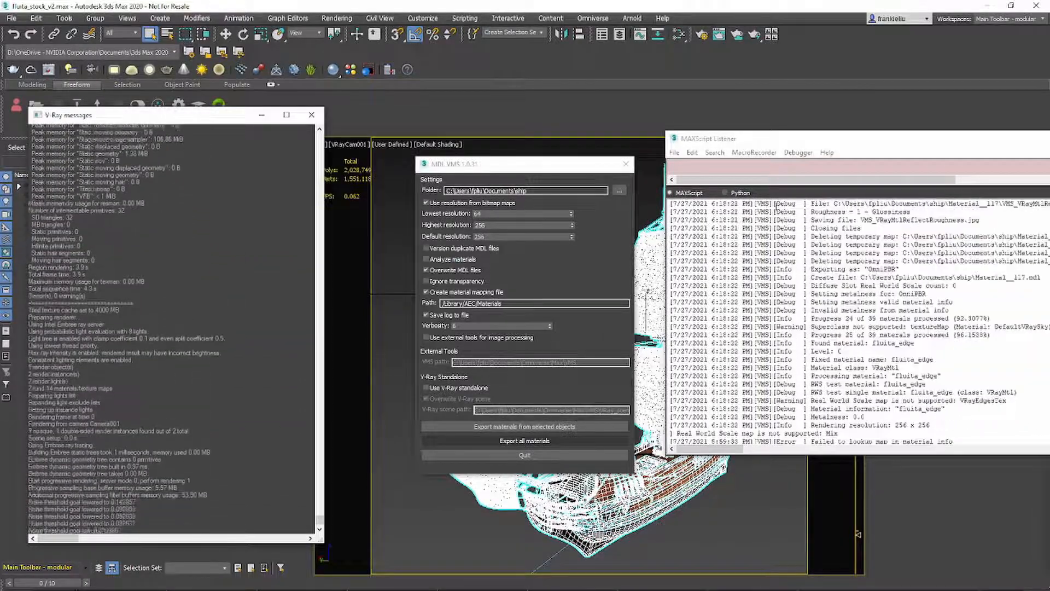
drag(1049, 164, 373, 73)
click(961, 73)
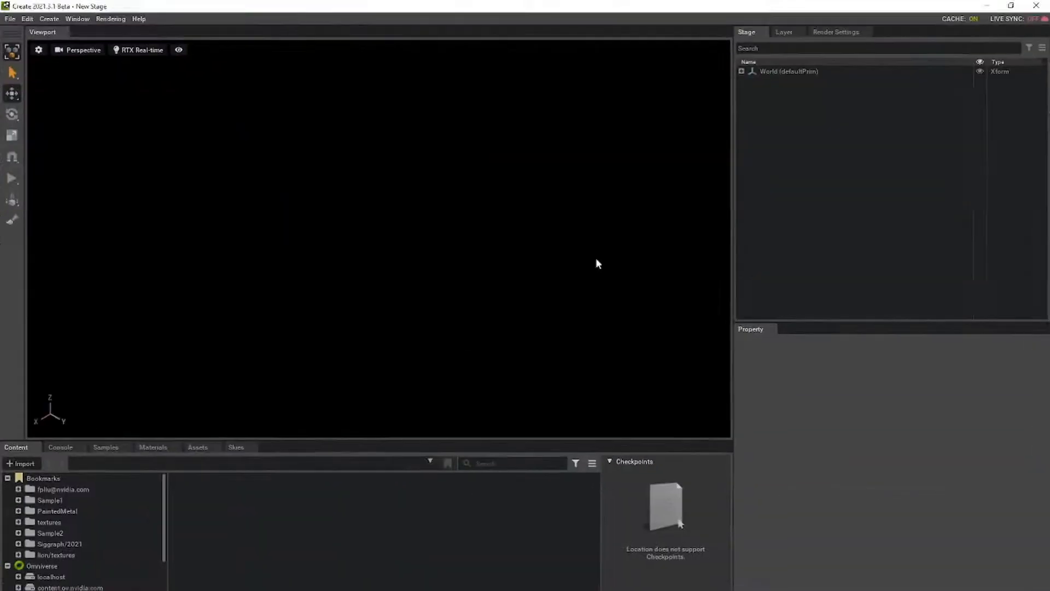
Switch to Omniverse Create and open scene.usd from the Documents/ship folder
click(53, 587)
scroll(418, 563, down, 2)
double_click(195, 568)
scroll(463, 552, down, 5)
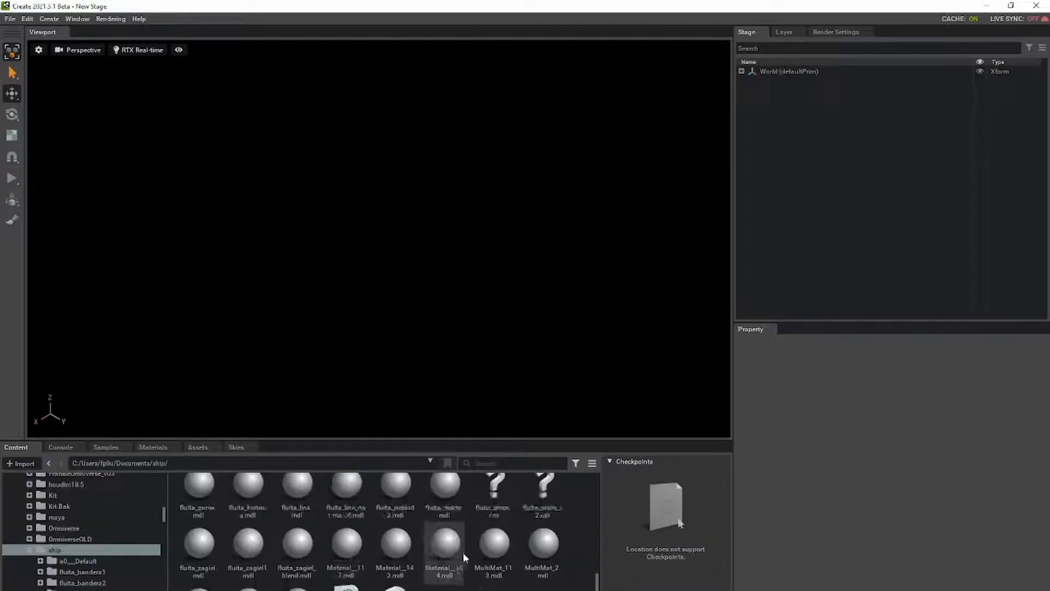
double_click(345, 569)
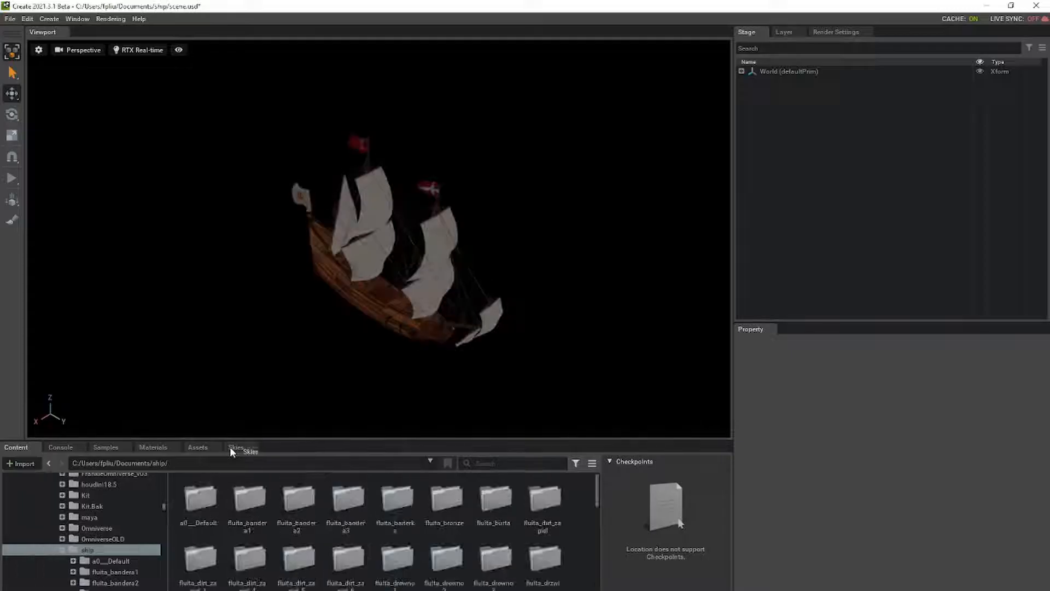
Add the CumulusLight sky to the ship scene and set the viewport renderer to RTX Path-traced
click(231, 448)
click(390, 508)
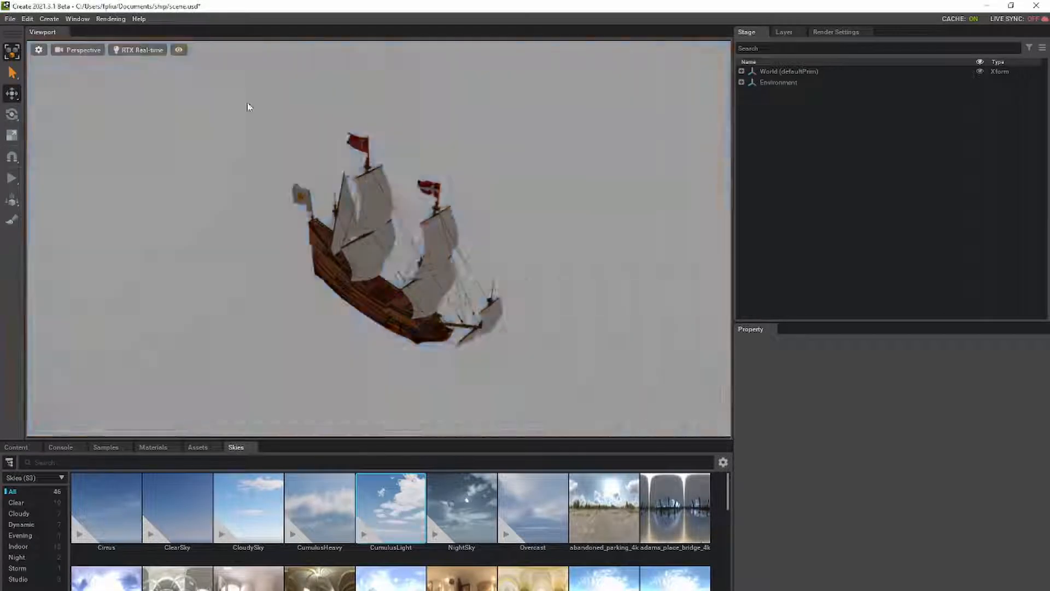
scroll(333, 205, up, 5)
click(141, 50)
click(180, 68)
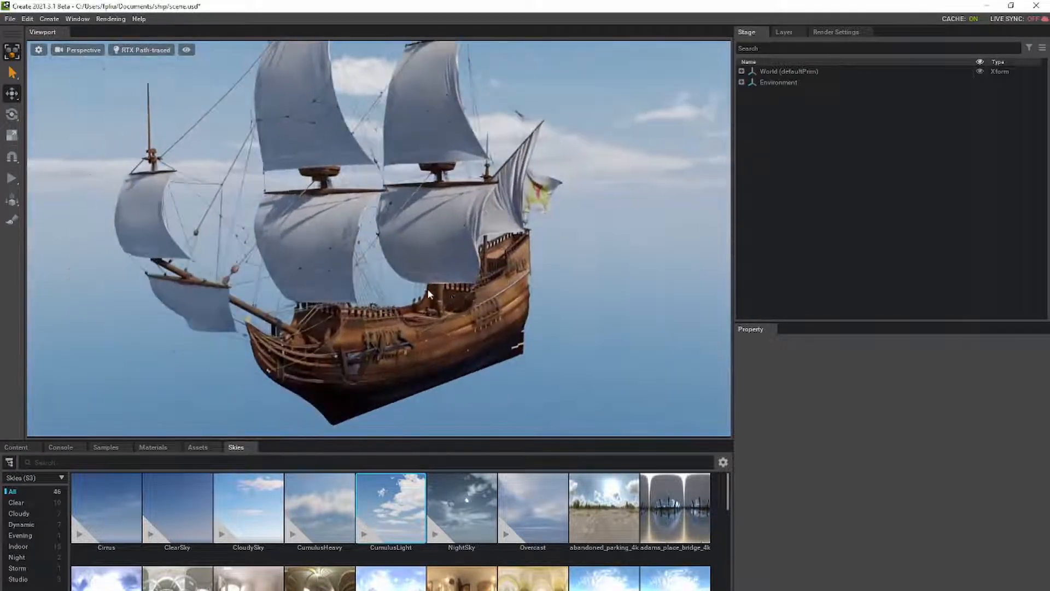
Select a sail of the ship and examine the albedo and reflectivity properties of its fluita_zagiel_blend material
alt+drag(427, 293, 494, 270)
click(494, 270)
click(766, 518)
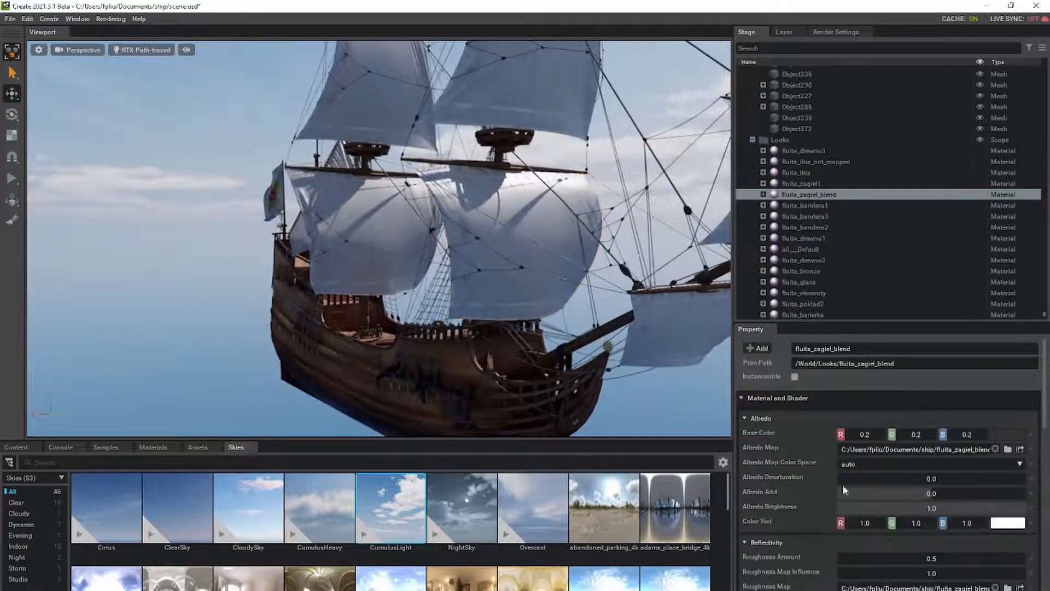
scroll(820, 449, down, 5)
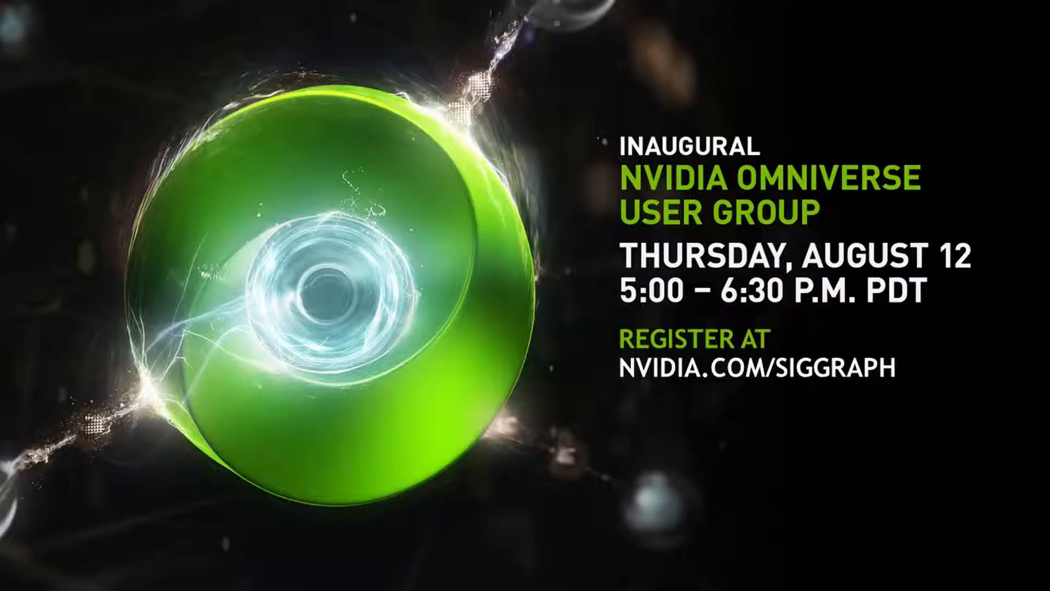